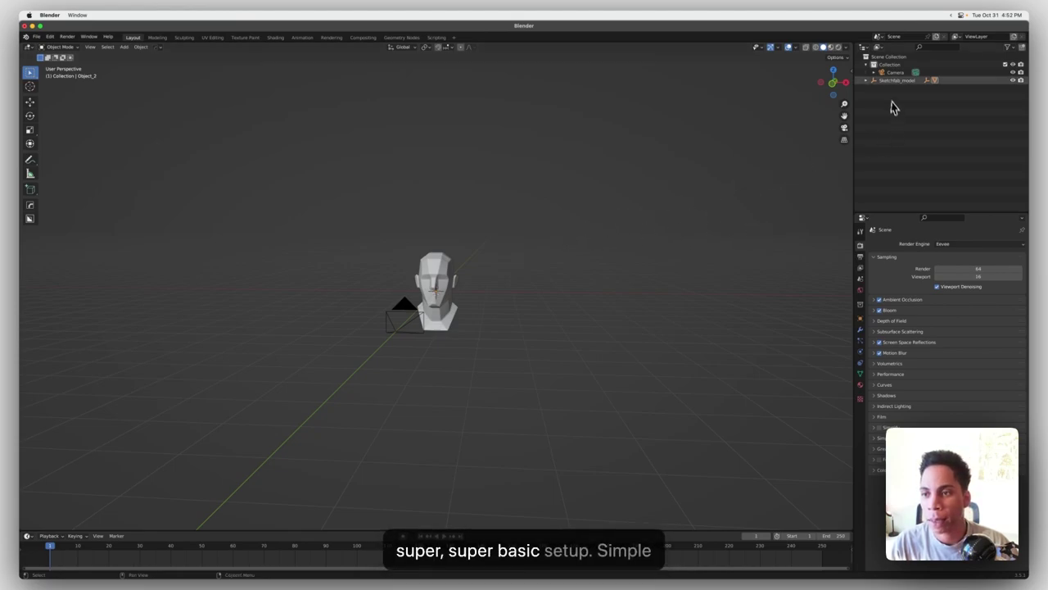
Look over the camera and Sketchfab model in the scene and the enabled Eevee render effects.
{"action": "left_click", "coordinate": [891, 72]}
{"action": "left_click", "coordinate": [835, 72]}
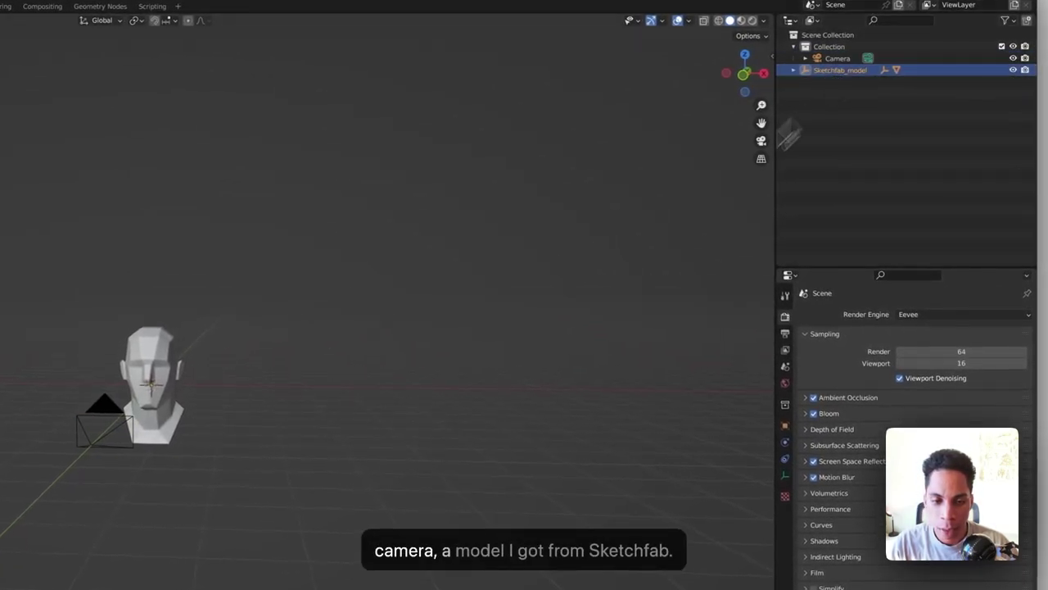
{"action": "middle_click_drag", "start_coordinate": [540, 344], "coordinate": [465, 348]}
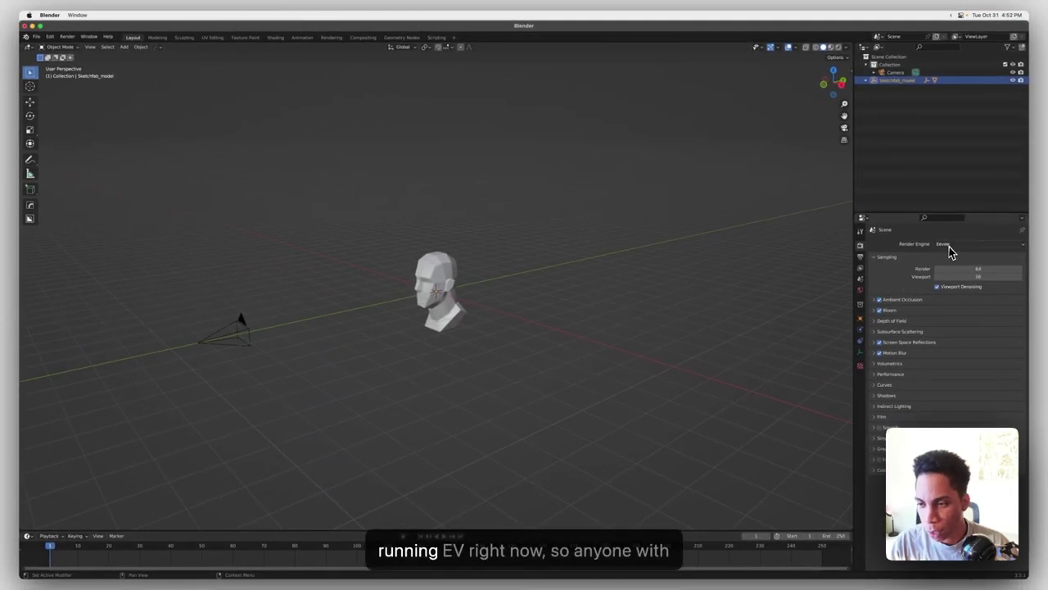
{"action": "left_click", "coordinate": [879, 311]}
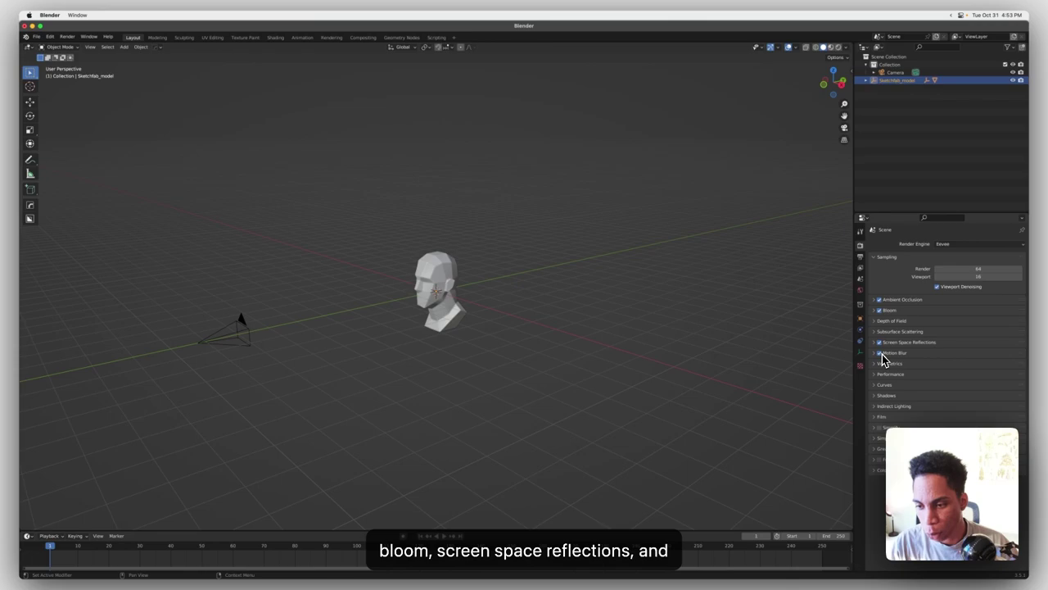
{"action": "left_click", "coordinate": [628, 359]}
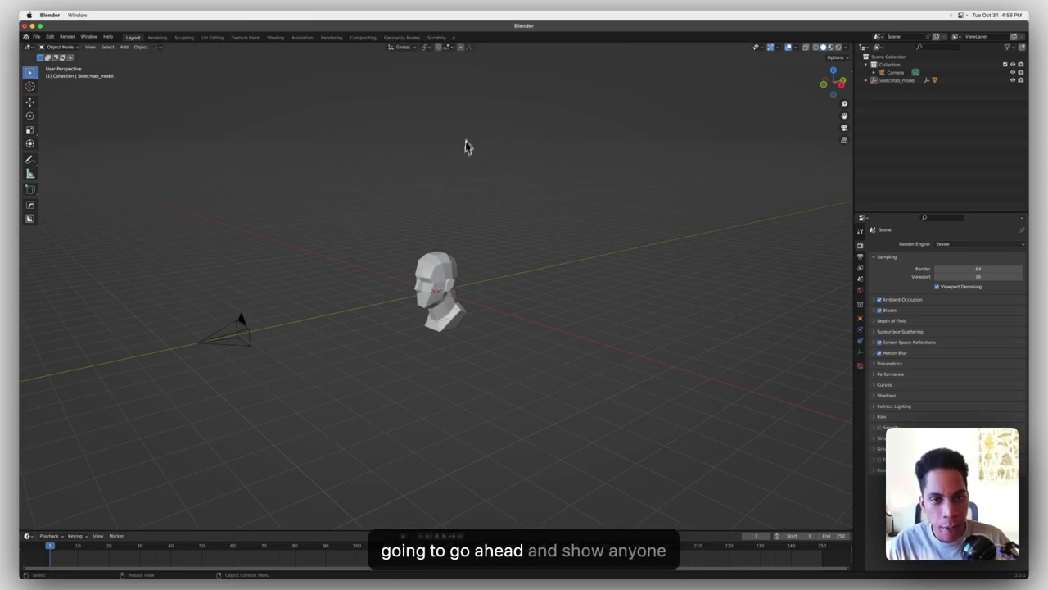
Add a Video Editing workspace to the file.
{"action": "left_click", "coordinate": [453, 37]}
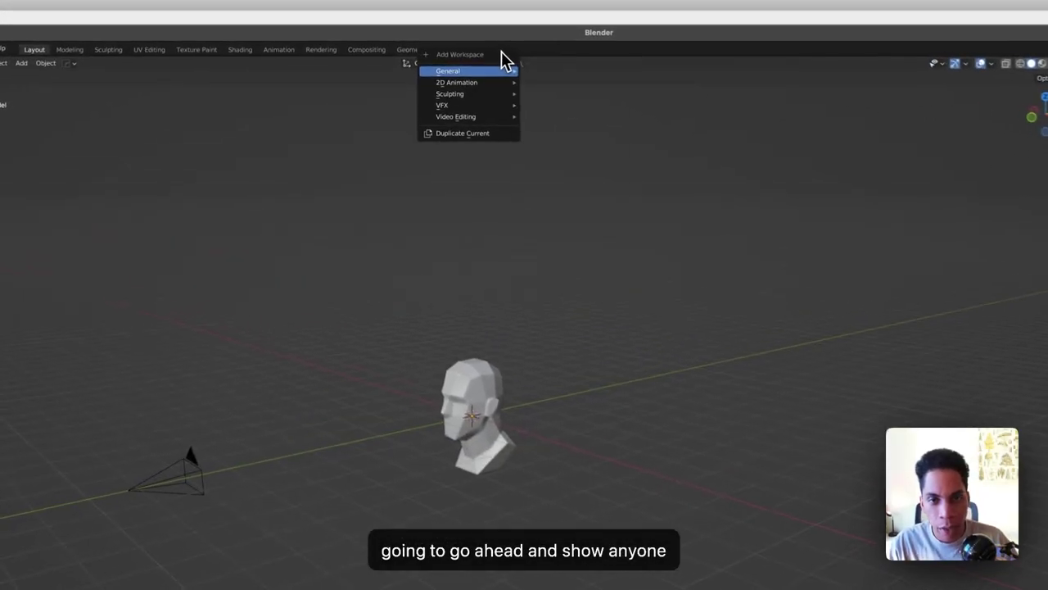
{"action": "mouse_move", "coordinate": [459, 85]}
{"action": "left_click", "coordinate": [571, 134]}
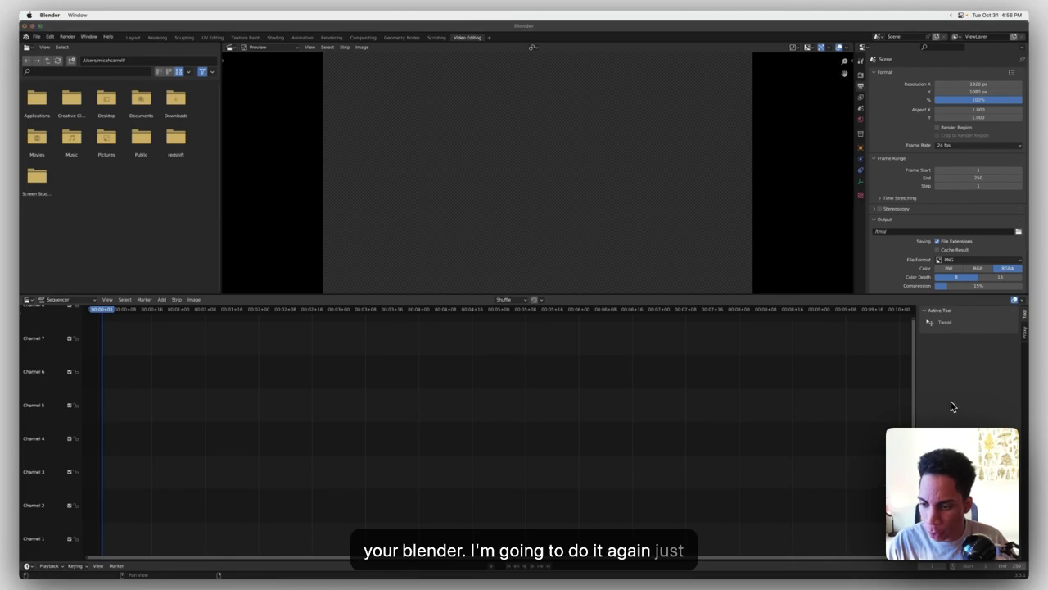
Bring the Subtronics & Nevve Spacetime MP3 from the videos folder into the sequencer on Channel 6, starting around the first frame.
{"action": "left_click", "coordinate": [472, 165]}
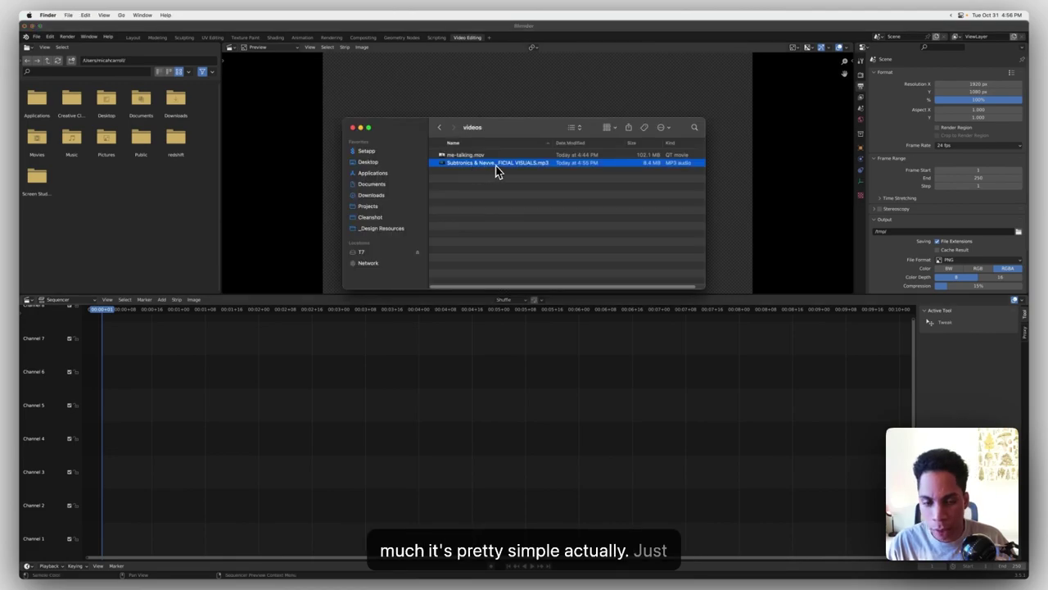
{"action": "left_click_drag", "start_coordinate": [497, 171], "coordinate": [335, 386]}
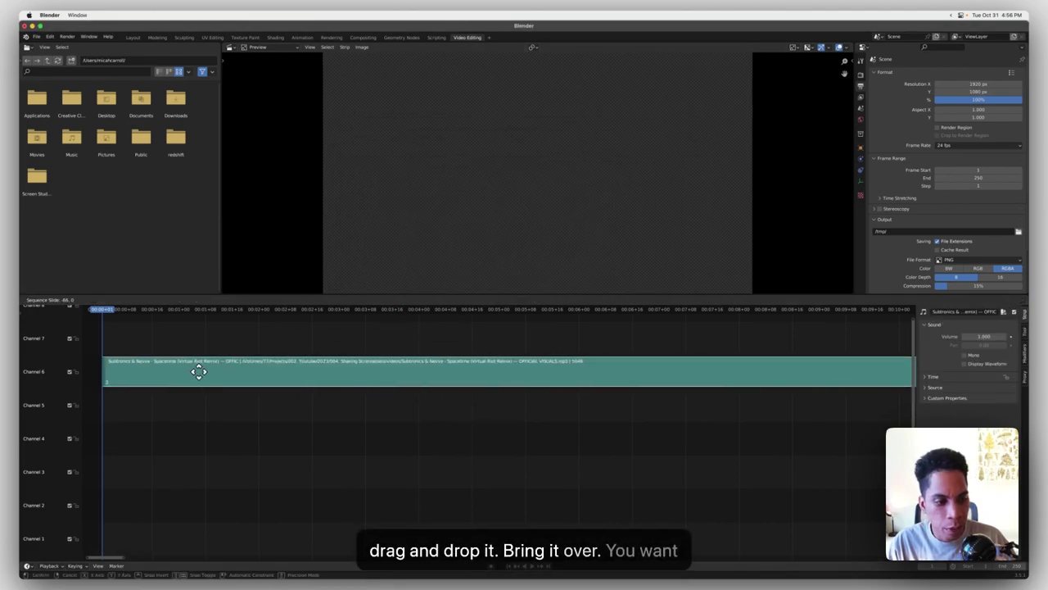
{"action": "left_click", "coordinate": [196, 370]}
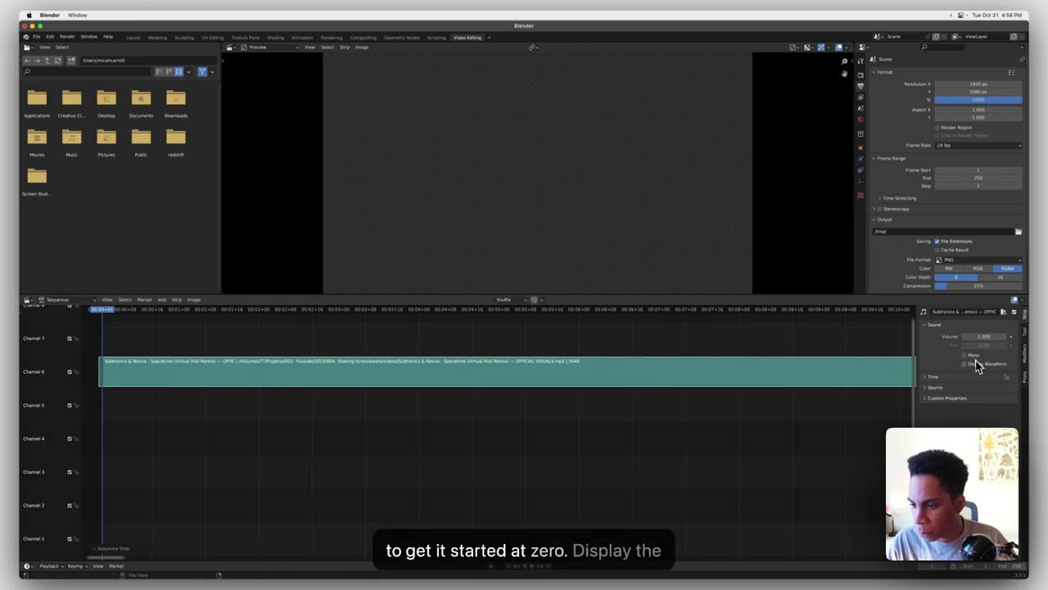
Display the audio strip's waveform and slide the strip earlier so a section with kicks falls near the first frame.
{"action": "left_click_drag", "start_coordinate": [491, 377], "coordinate": [159, 376]}
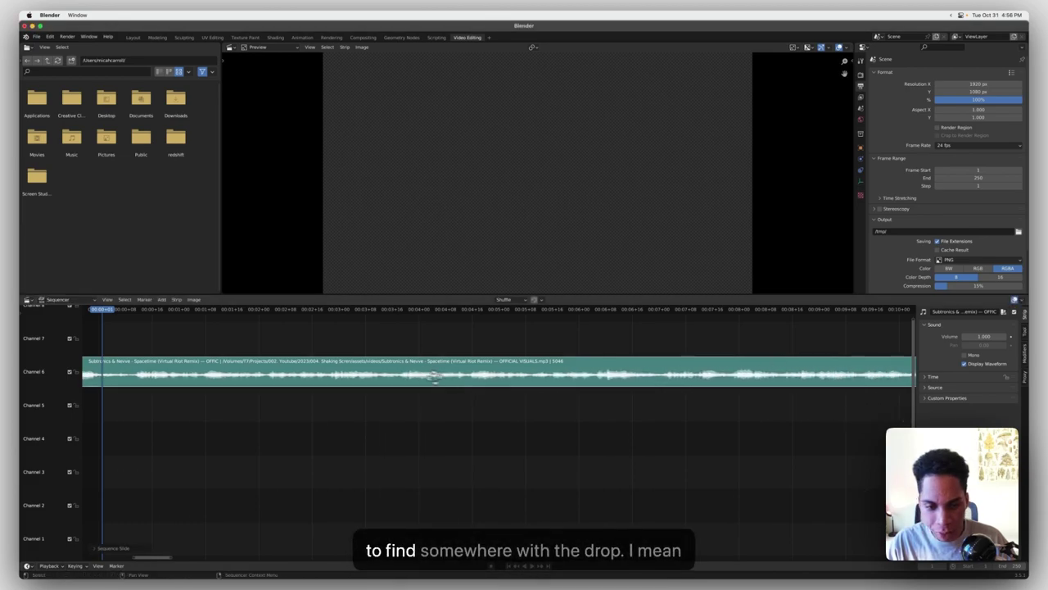
{"action": "key", "text": "g"}
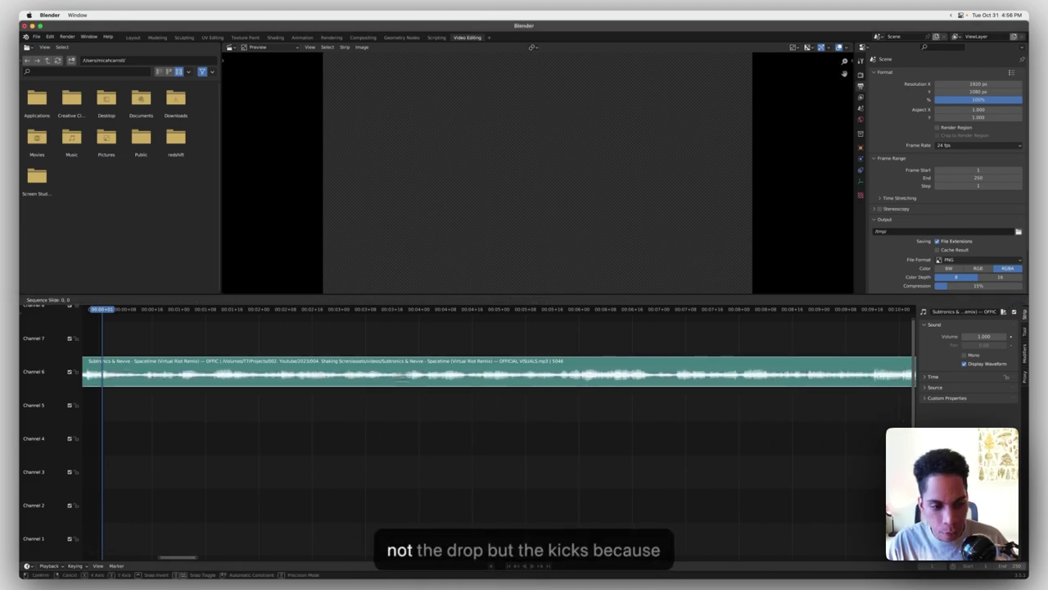
Return to the Layout workspace and split the 3D viewport vertically into two side-by-side views.
{"action": "left_click", "coordinate": [133, 37]}
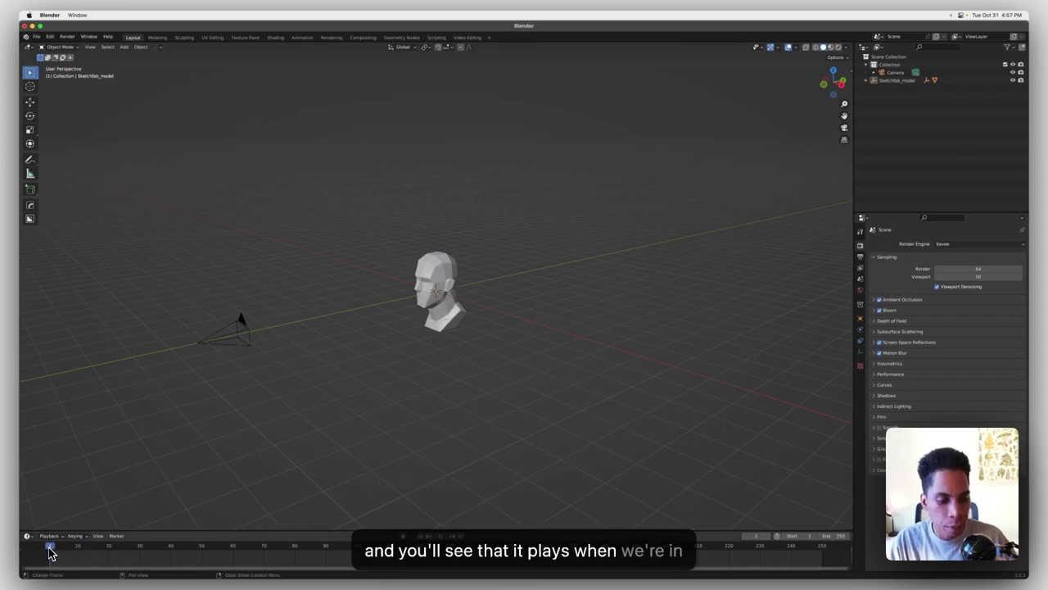
{"action": "middle_click_drag", "start_coordinate": [285, 327], "coordinate": [340, 338]}
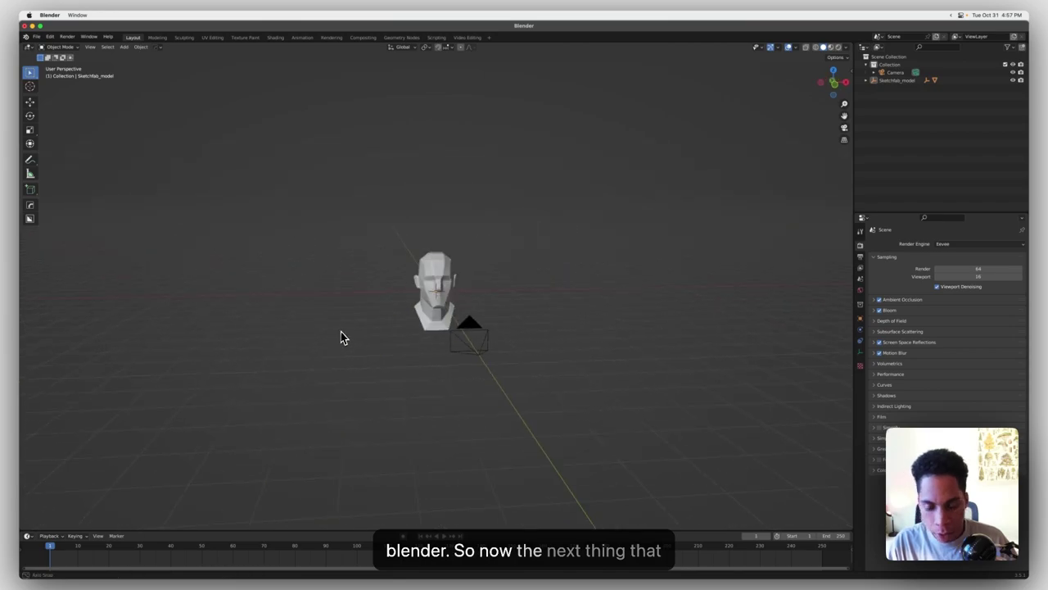
{"action": "right_click", "coordinate": [440, 532]}
{"action": "left_click", "coordinate": [425, 530]}
{"action": "left_click", "coordinate": [438, 503]}
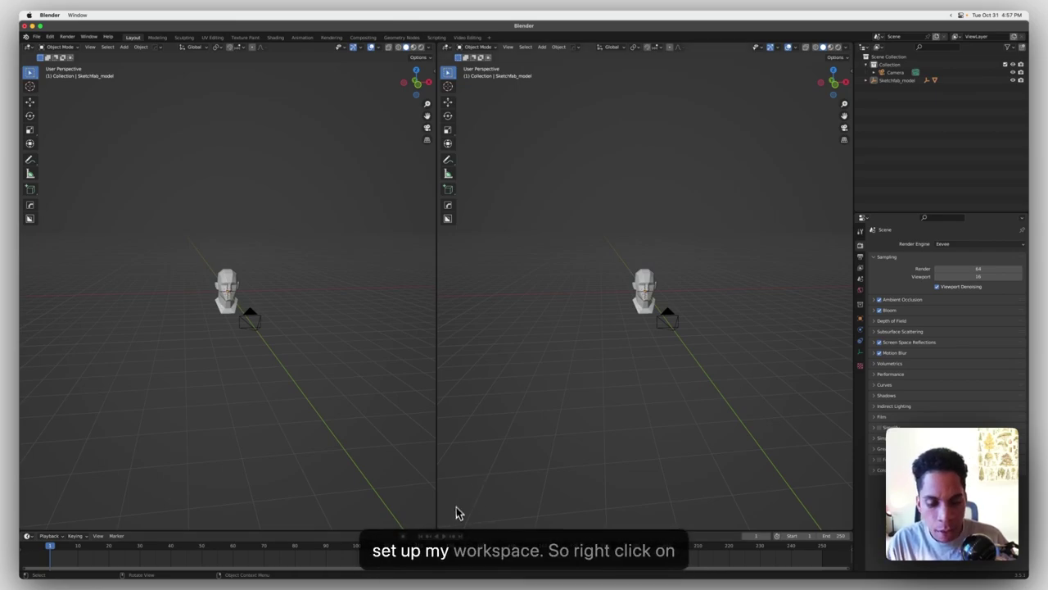
Enlarge the timeline area upward until it takes up a bit less than half of the window's height.
{"action": "right_click", "coordinate": [443, 529]}
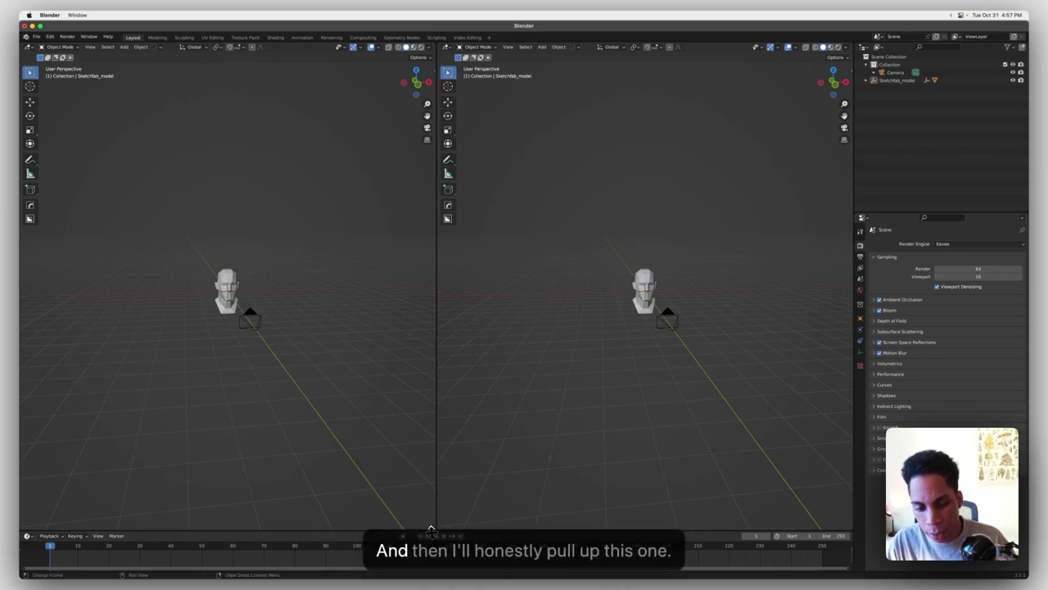
{"action": "left_click_drag", "start_coordinate": [434, 531], "coordinate": [442, 382]}
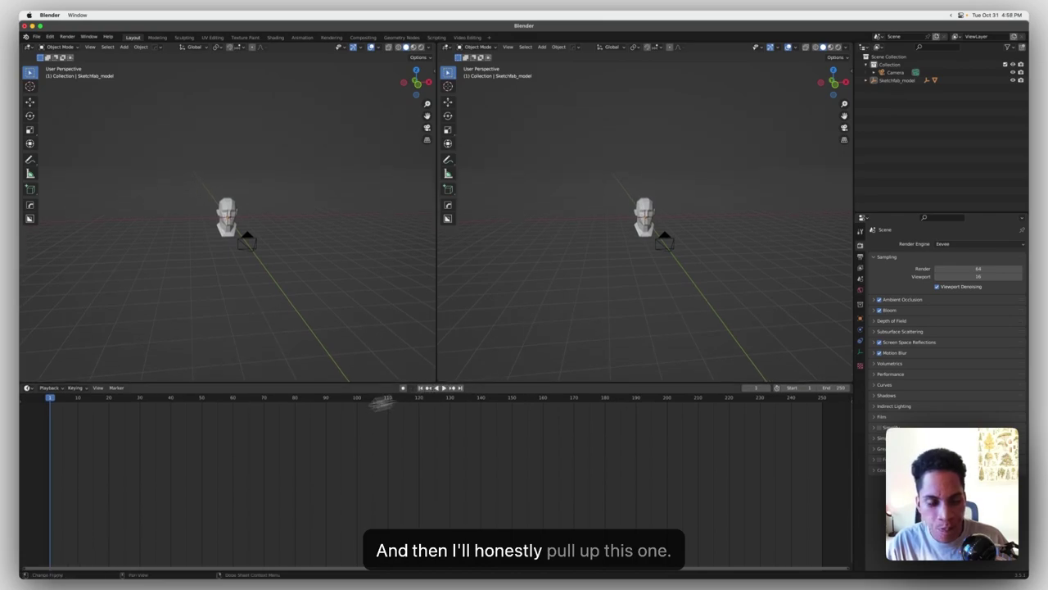
{"action": "left_click", "coordinate": [251, 247]}
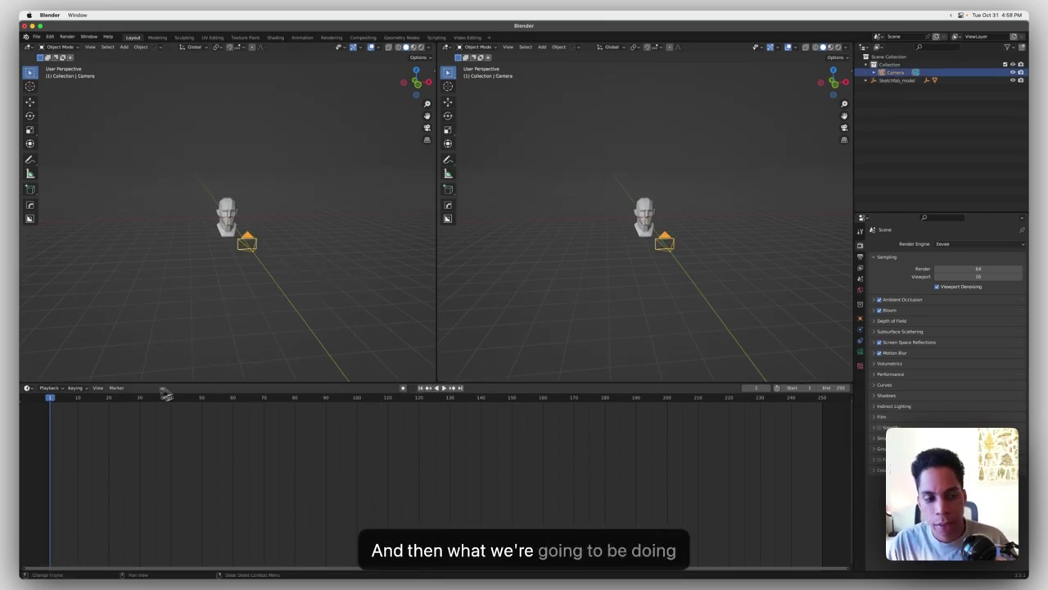
{"action": "left_click_drag", "start_coordinate": [426, 382], "coordinate": [444, 348]}
{"action": "left_click", "coordinate": [401, 336]}
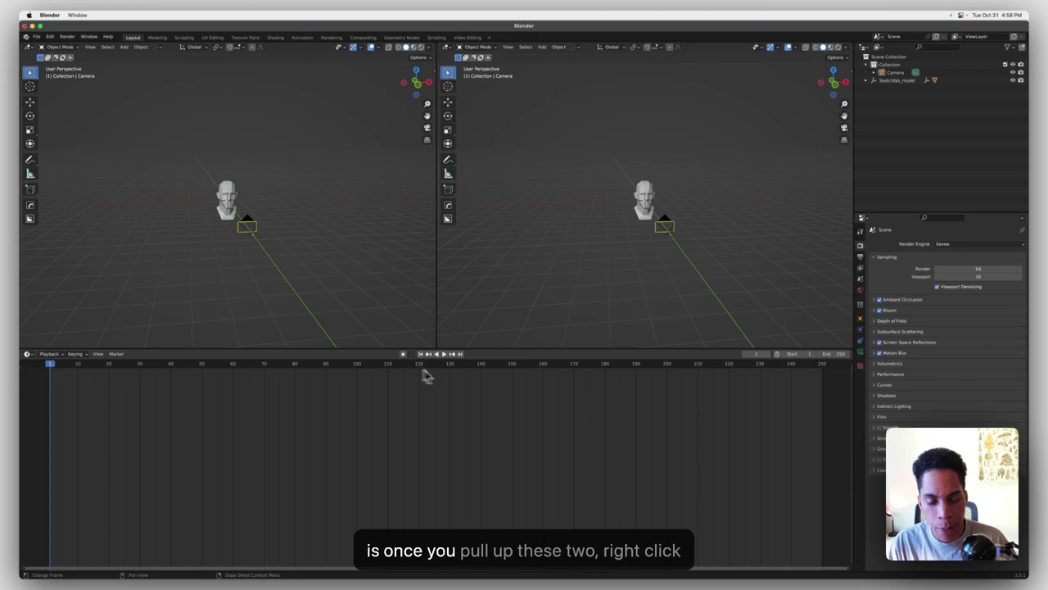
Split the timeline area horizontally and change the lower part to the Video Sequencer.
{"action": "right_click", "coordinate": [483, 350]}
{"action": "left_click", "coordinate": [481, 357]}
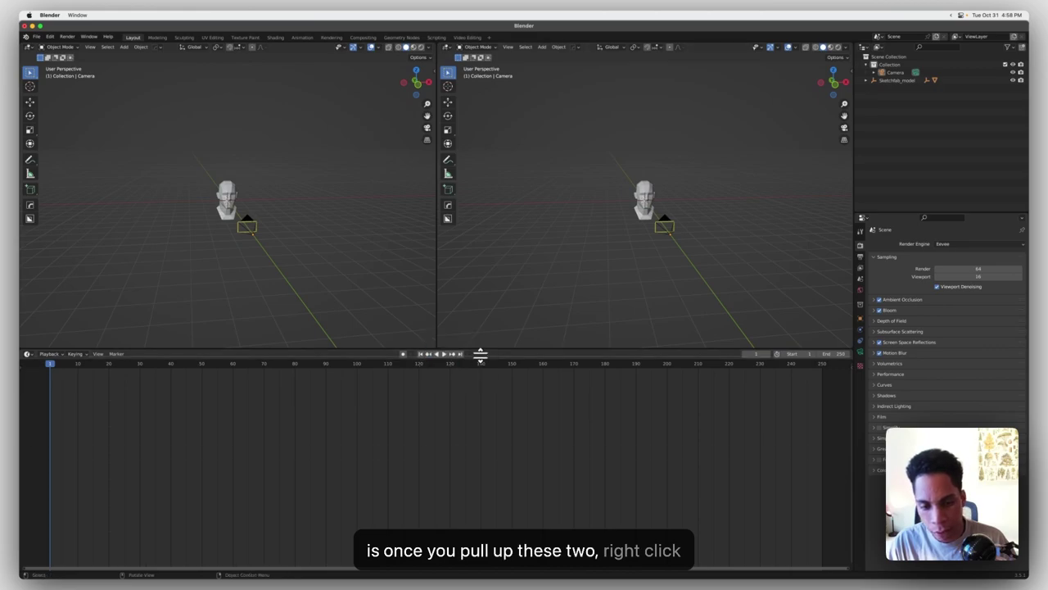
{"action": "left_click", "coordinate": [471, 474]}
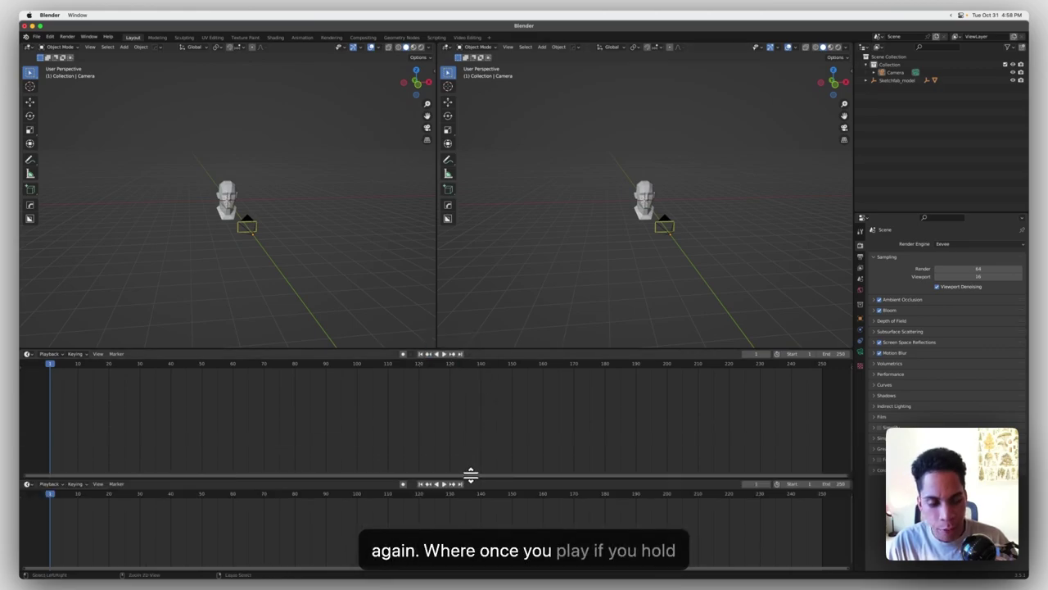
{"action": "left_click", "coordinate": [28, 484]}
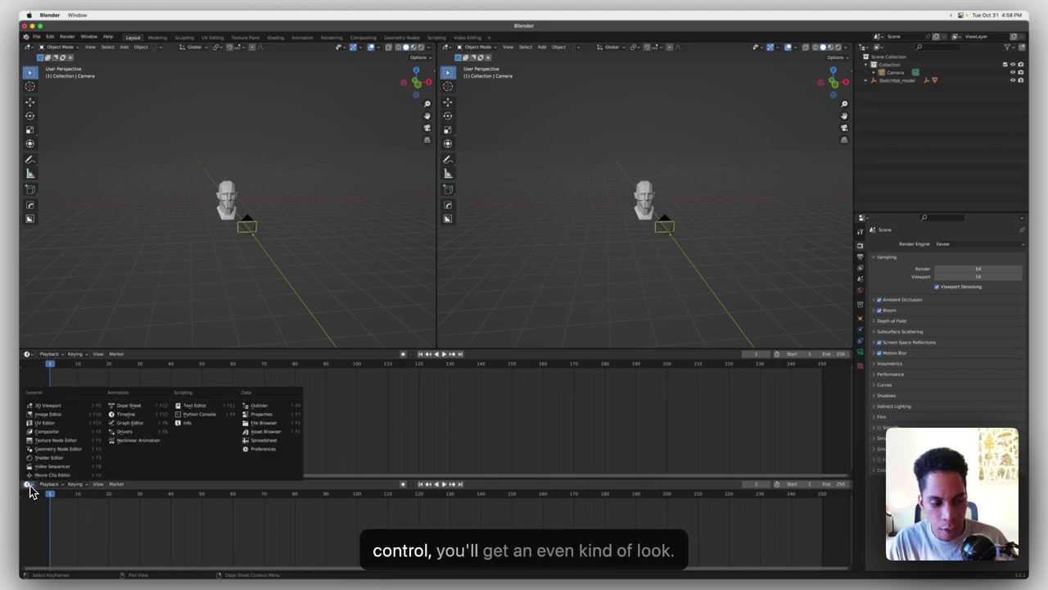
{"action": "left_click", "coordinate": [53, 466]}
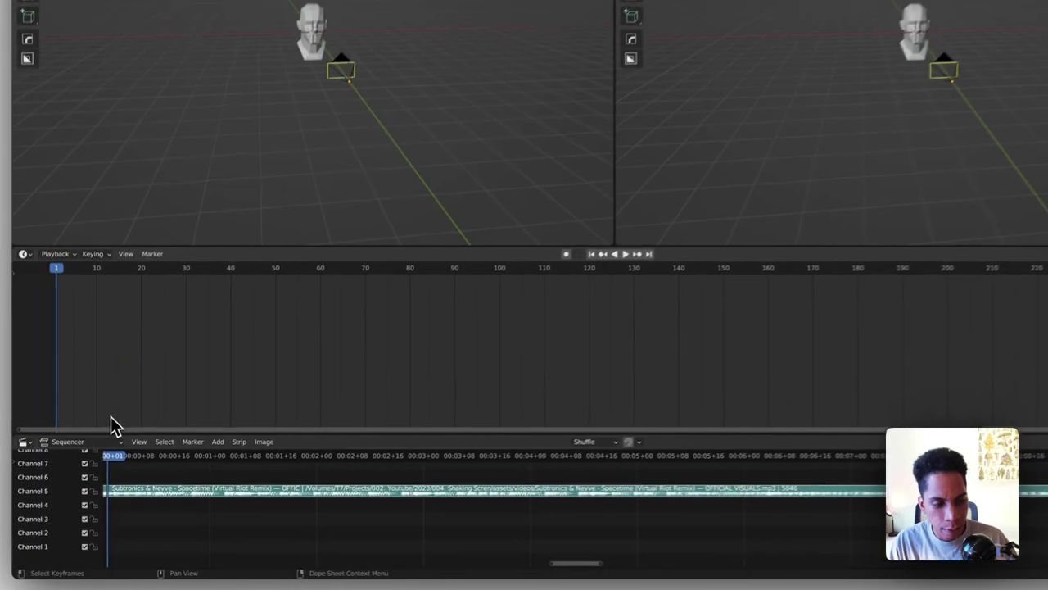
Examine the audio waveform in the sequencer at different zoom levels.
{"action": "scroll", "coordinate": [202, 491], "scroll_direction": "up", "scroll_amount": 1}
{"action": "scroll", "coordinate": [205, 492], "scroll_direction": "down", "scroll_amount": 4}
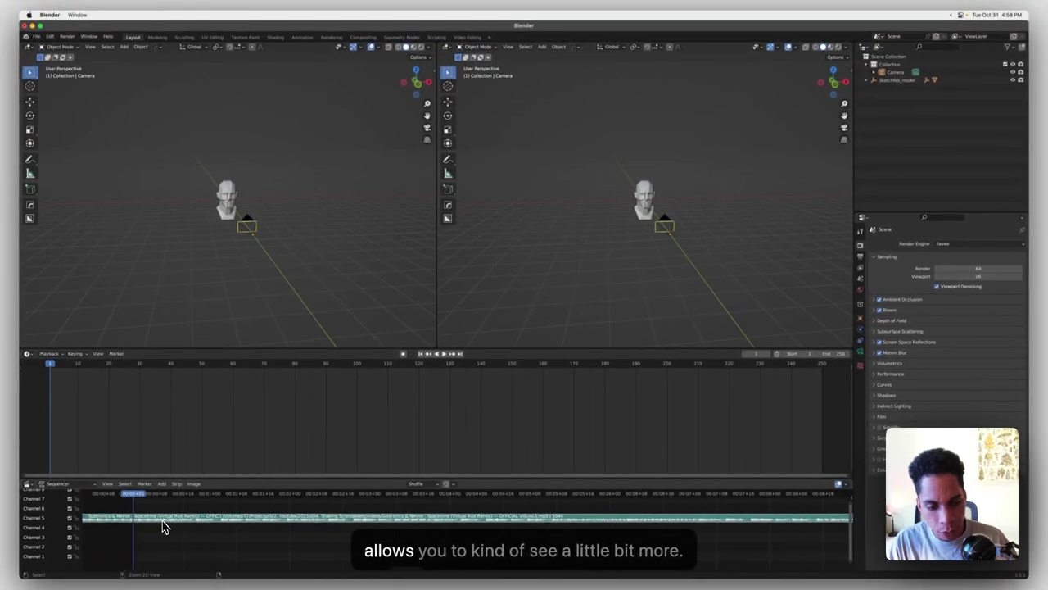
{"action": "scroll", "coordinate": [163, 521], "scroll_direction": "up", "scroll_amount": 4}
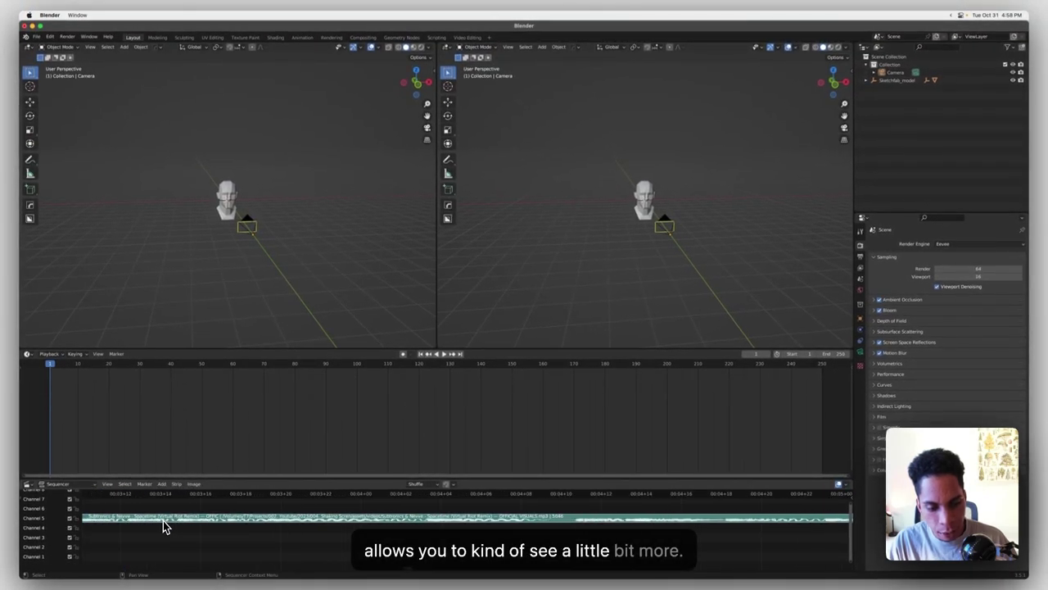
{"action": "scroll", "coordinate": [166, 521], "scroll_direction": "down", "scroll_amount": 6}
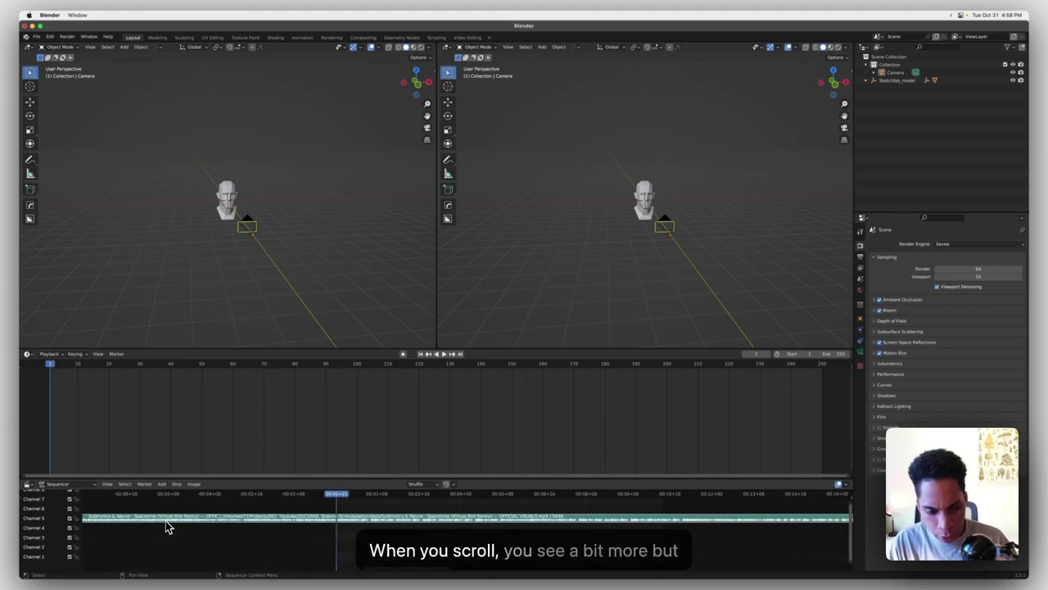
{"action": "scroll", "coordinate": [166, 520], "scroll_direction": "up", "scroll_amount": 6, "text": "ctrl"}
{"action": "scroll", "coordinate": [166, 520], "scroll_direction": "down", "scroll_amount": 3}
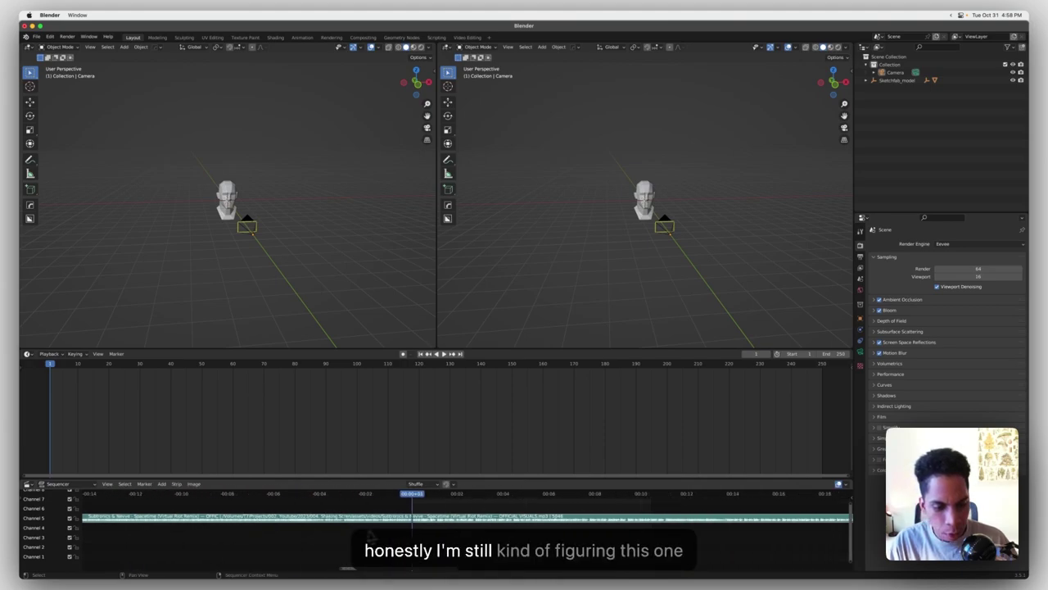
{"action": "scroll", "coordinate": [389, 536], "scroll_direction": "up", "scroll_amount": 3}
{"action": "scroll", "coordinate": [388, 532], "scroll_direction": "up", "scroll_amount": 5}
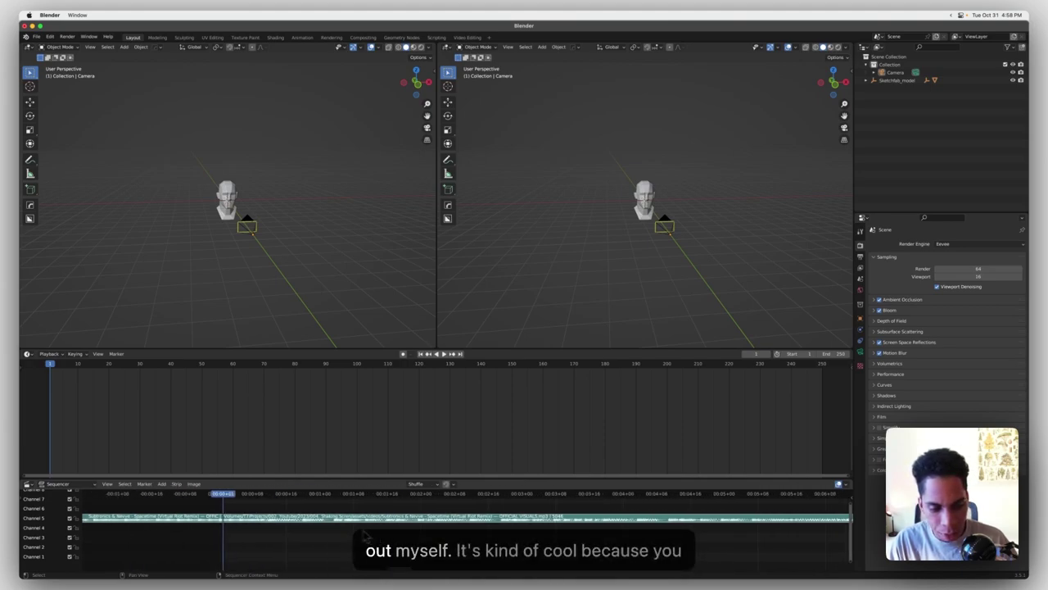
Set the second 3D viewport to the camera view and frame the camera and head model in the first.
{"action": "key", "text": "grave"}
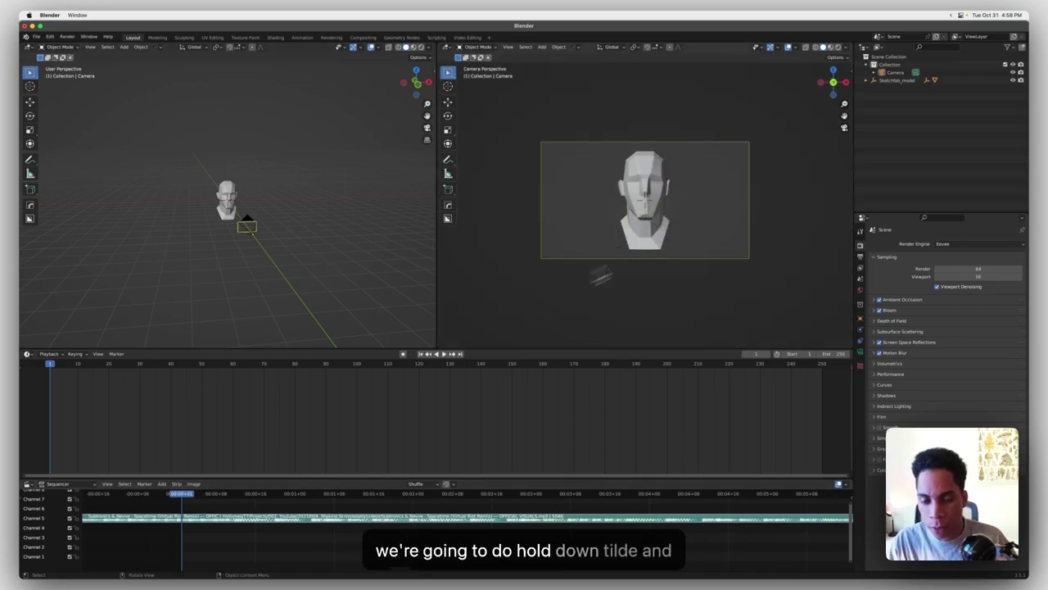
{"action": "key", "text": "grave"}
{"action": "left_click", "coordinate": [760, 204]}
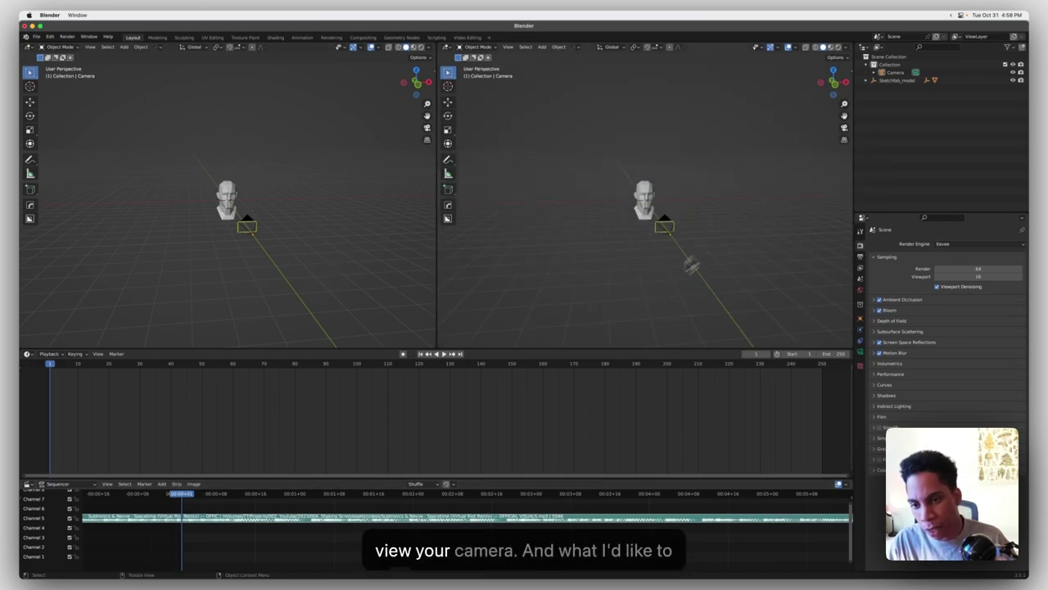
{"action": "key", "text": "grave"}
{"action": "middle_click_drag", "start_coordinate": [290, 273], "coordinate": [301, 246]}
{"action": "scroll", "coordinate": [308, 255], "scroll_direction": "up", "scroll_amount": 3}
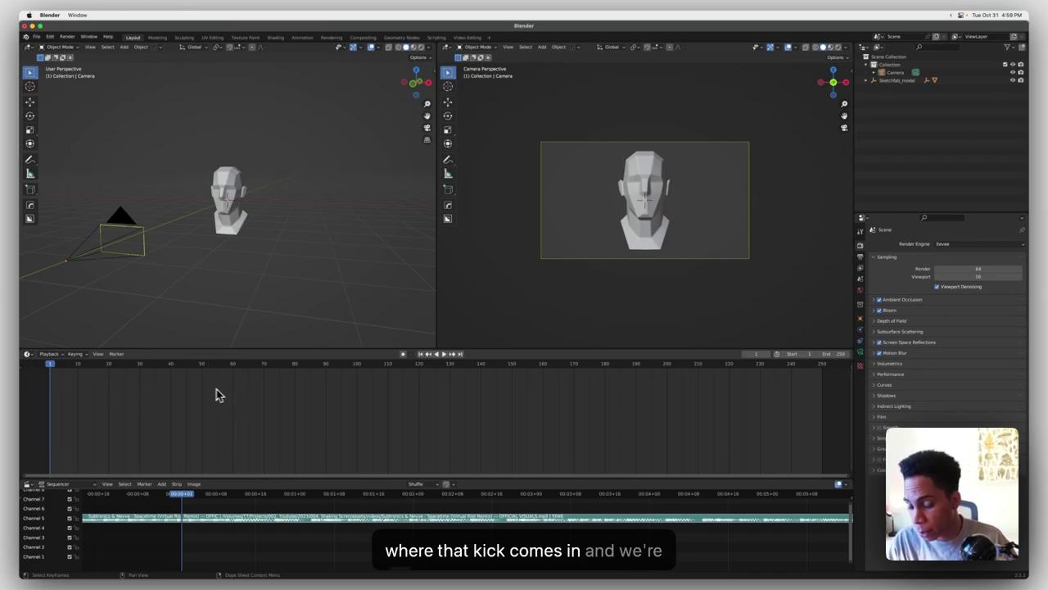
Select the camera, play the audio to find the first kick, and place the playhead at frame 10.
{"action": "left_click", "coordinate": [897, 72]}
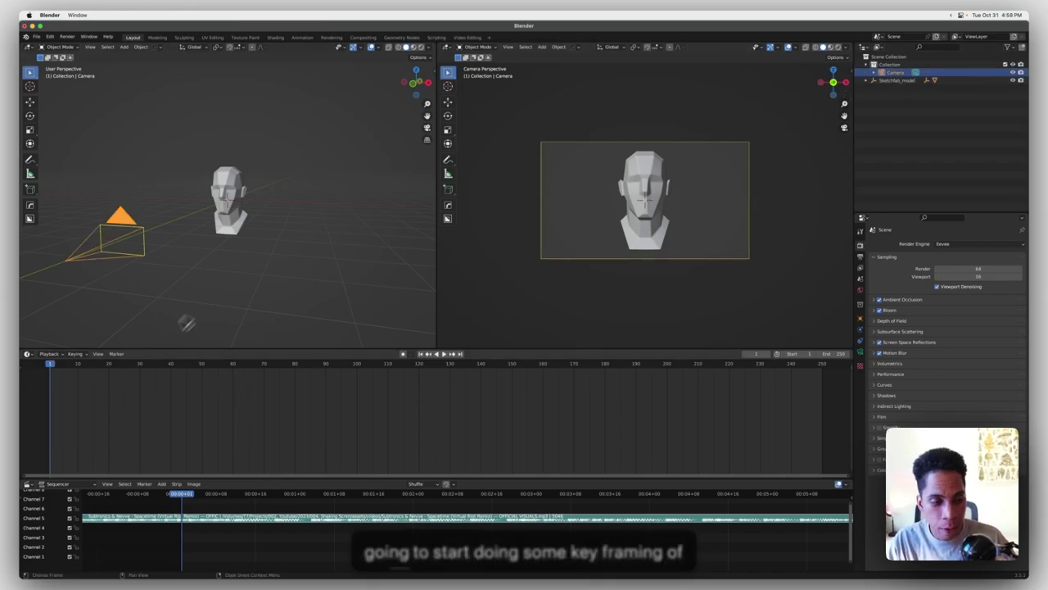
{"action": "key", "text": "space"}
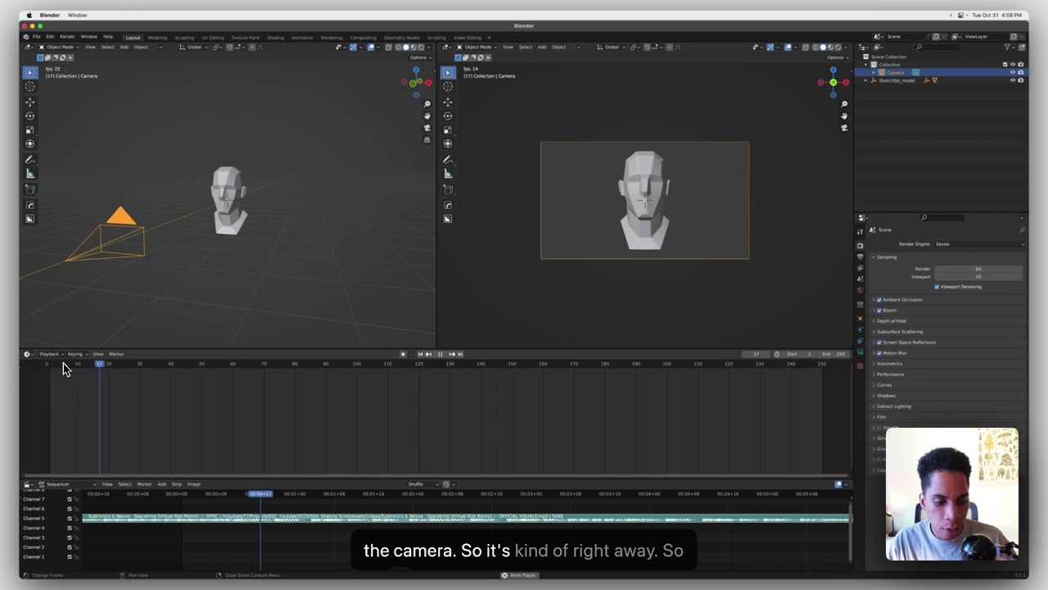
{"action": "left_click_drag", "start_coordinate": [173, 375], "coordinate": [51, 382]}
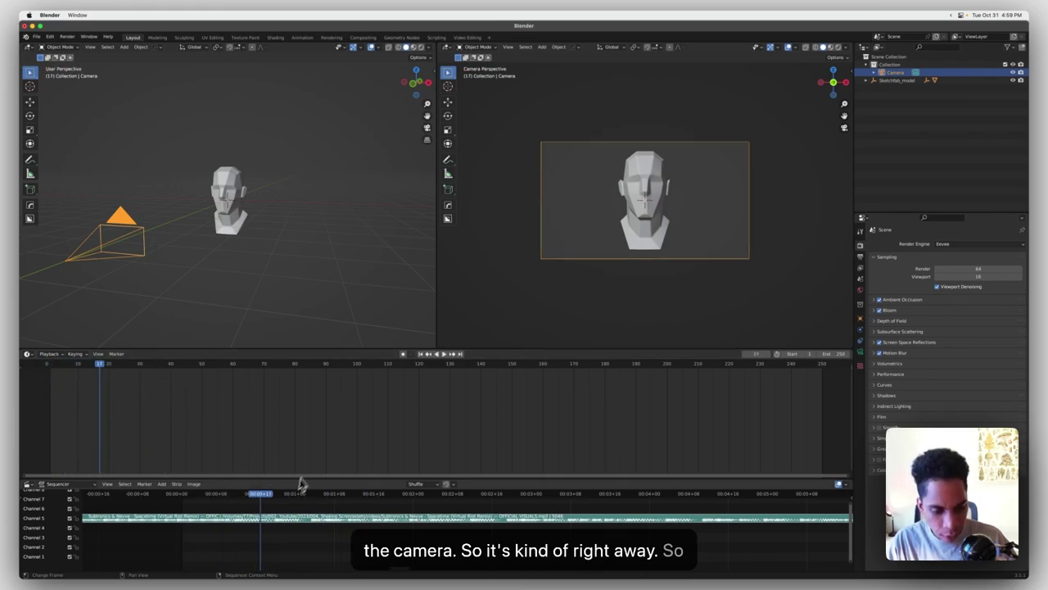
{"action": "left_click_drag", "start_coordinate": [264, 494], "coordinate": [228, 502]}
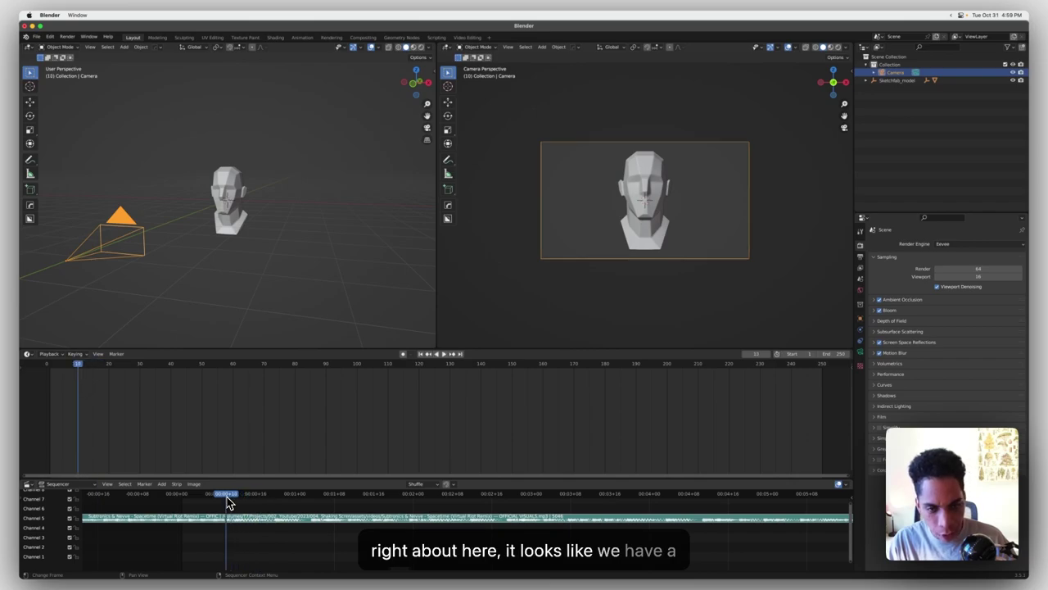
Change the timeline area to the Graph Editor and insert a single keyframe on the camera's Y location at frame 9.
{"action": "left_click", "coordinate": [29, 354]}
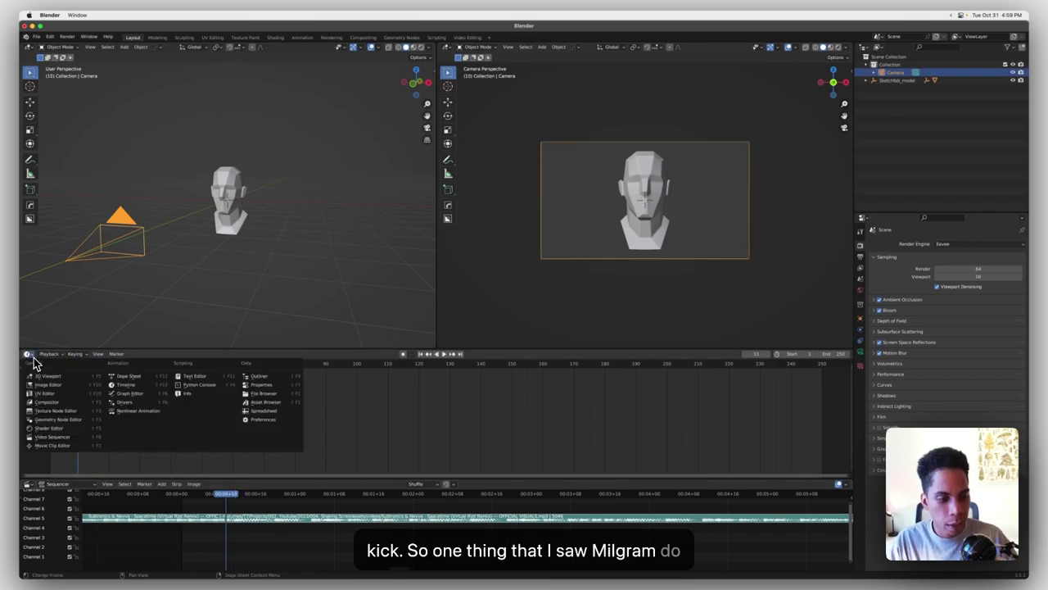
{"action": "left_click", "coordinate": [148, 395]}
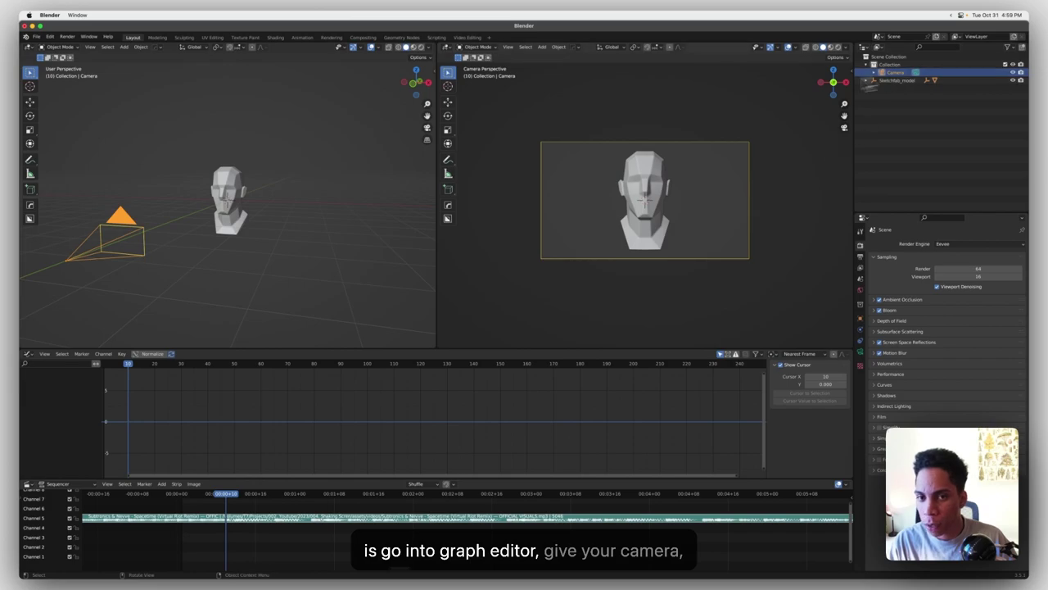
{"action": "key", "text": "n"}
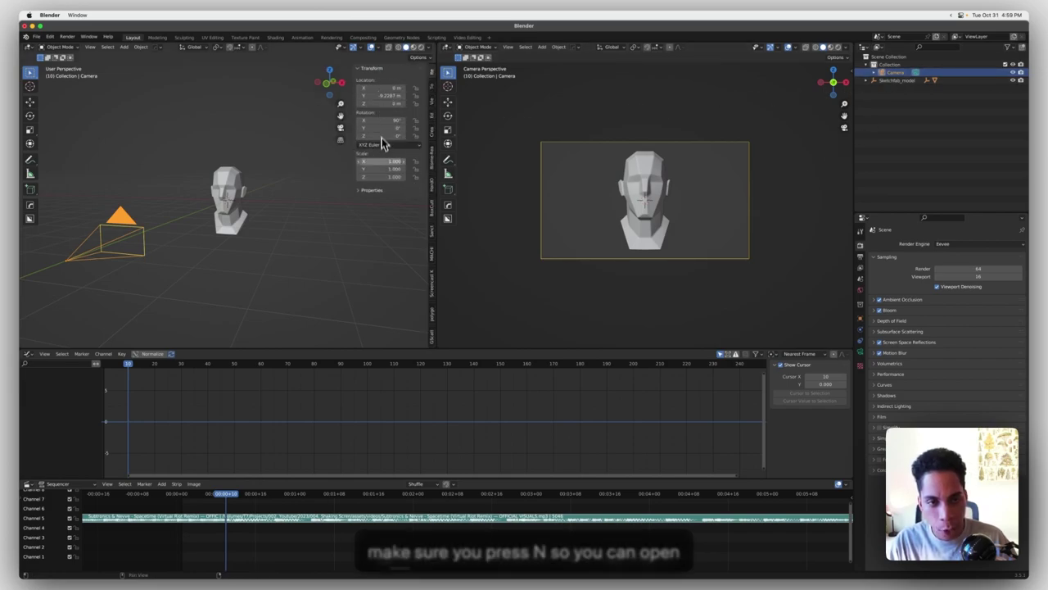
{"action": "mouse_move", "coordinate": [382, 95]}
{"action": "left_mouse_down"}
{"action": "mouse_move", "coordinate": [475, 101]}
{"action": "mouse_move", "coordinate": [385, 96]}
{"action": "left_mouse_up"}
{"action": "left_click", "coordinate": [415, 95]}
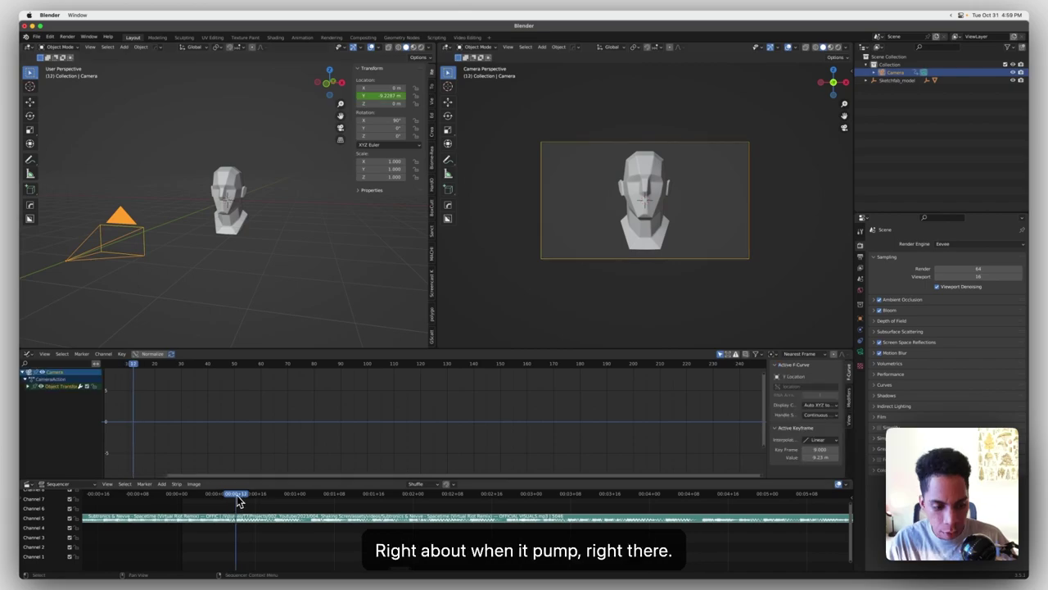
At frame 10, move the camera closer to a Y location of about -5.51 m and insert a single keyframe on Y.
{"action": "mouse_move", "coordinate": [382, 95]}
{"action": "left_mouse_down"}
{"action": "mouse_move", "coordinate": [410, 95]}
{"action": "mouse_move", "coordinate": [382, 95]}
{"action": "left_mouse_up"}
{"action": "right_click", "coordinate": [381, 96]}
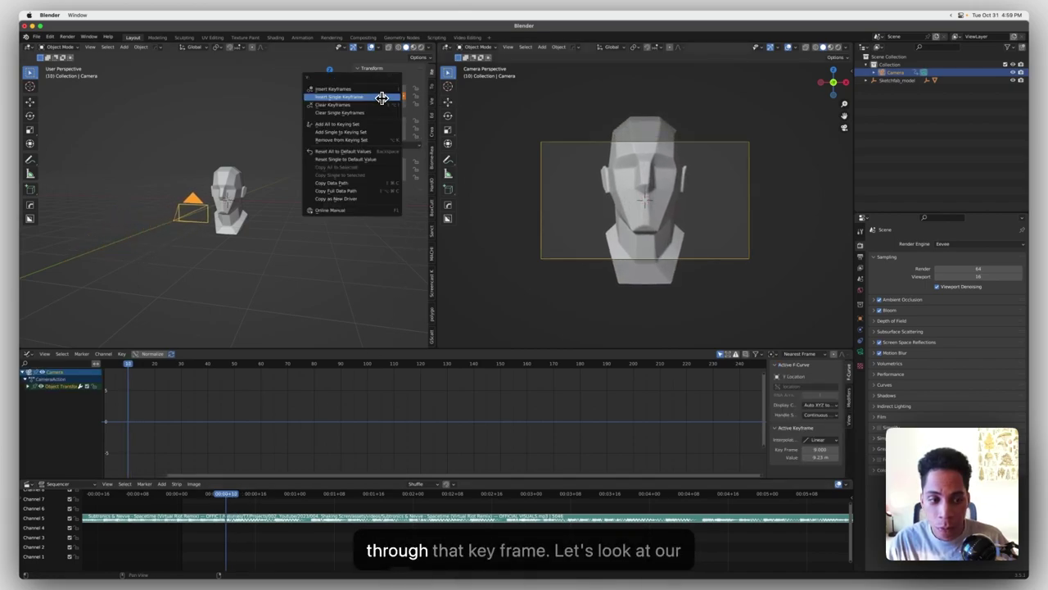
{"action": "left_click", "coordinate": [381, 96]}
{"action": "middle_click_drag", "start_coordinate": [183, 468], "coordinate": [379, 428]}
{"action": "left_click", "coordinate": [31, 354]}
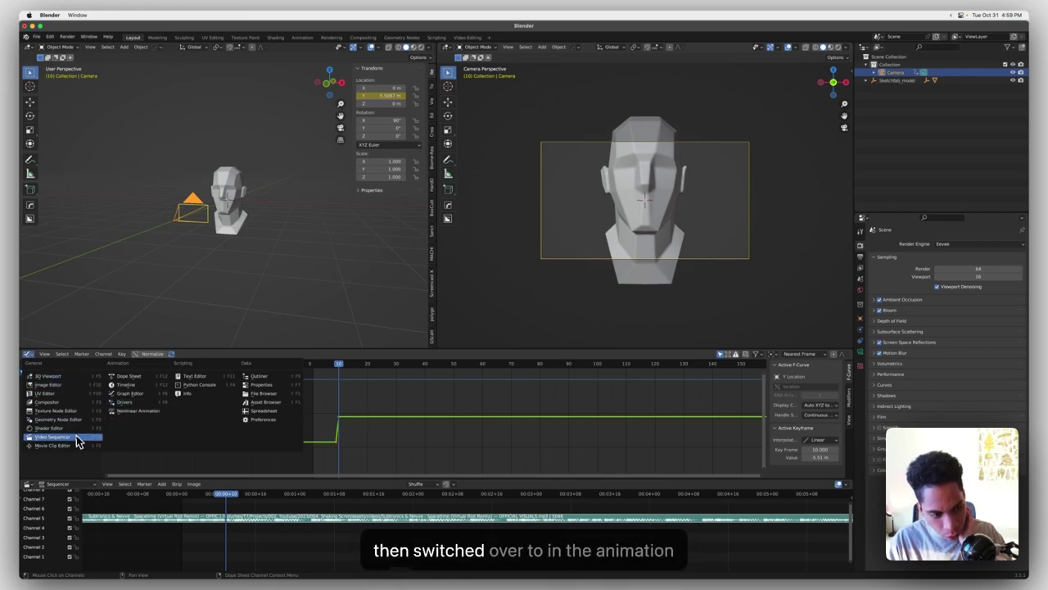
{"action": "left_click", "coordinate": [135, 395]}
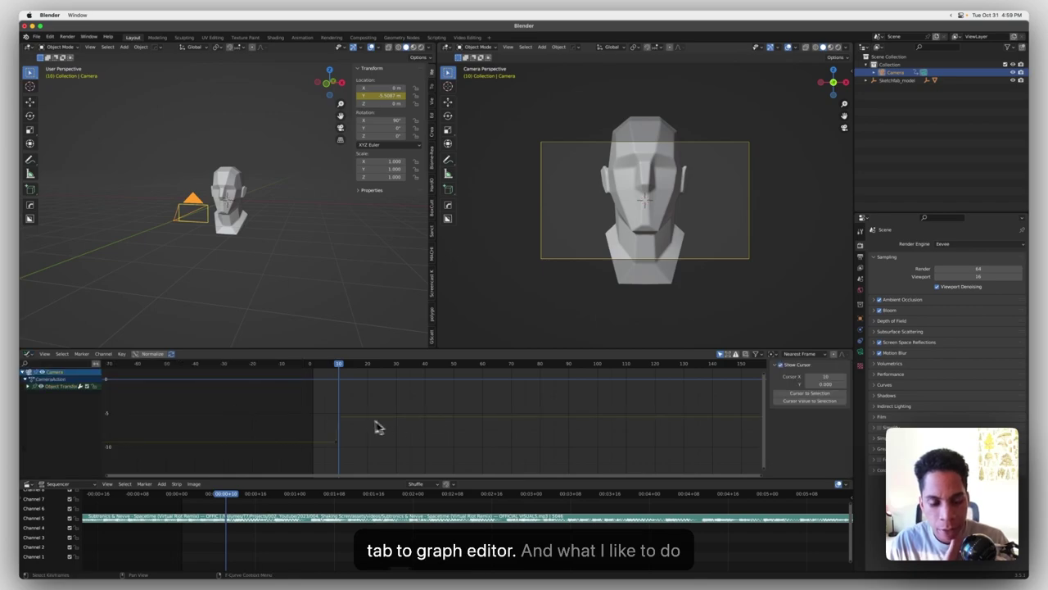
Select both Y location keyframes, set their interpolation mode to Back, and play the animation from frame 5.
{"action": "left_click", "coordinate": [340, 445]}
{"action": "key", "text": "space"}
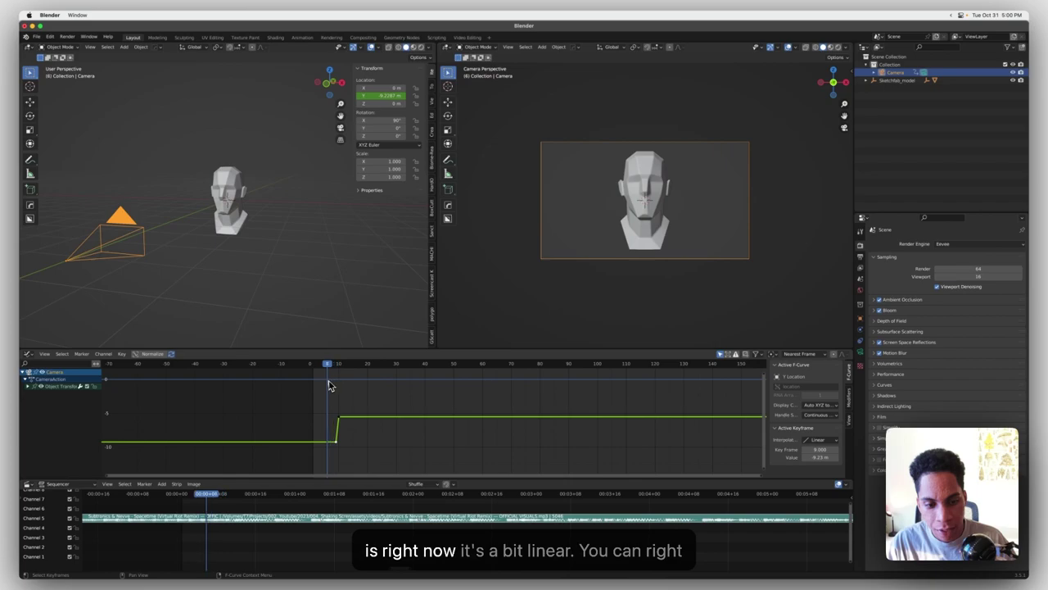
{"action": "key", "text": "space"}
{"action": "left_click", "coordinate": [342, 443]}
{"action": "left_click_drag", "start_coordinate": [367, 403], "coordinate": [339, 449]}
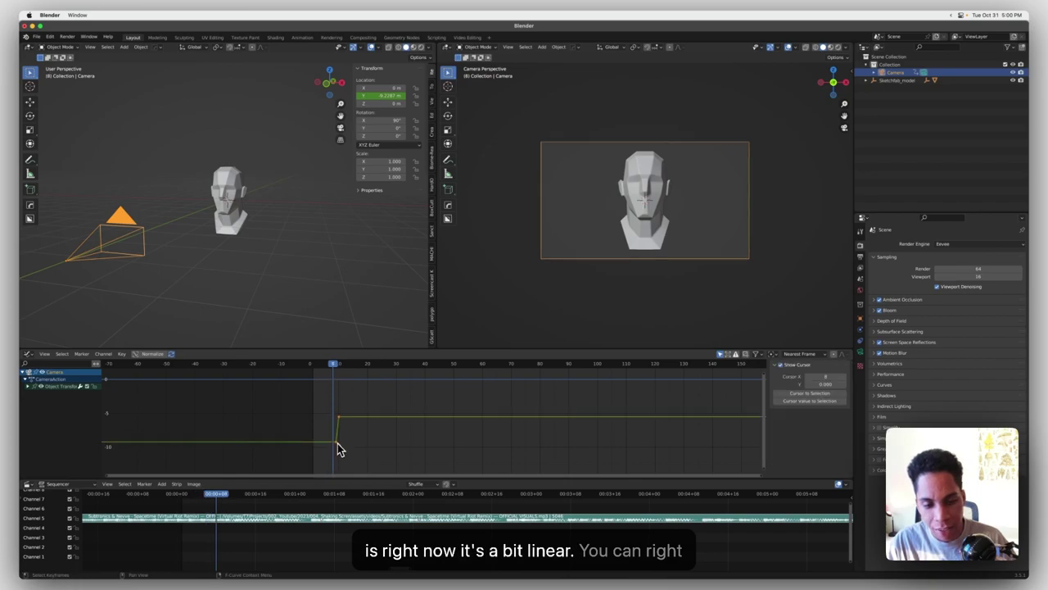
{"action": "right_click", "coordinate": [340, 448]}
{"action": "mouse_move", "coordinate": [344, 484]}
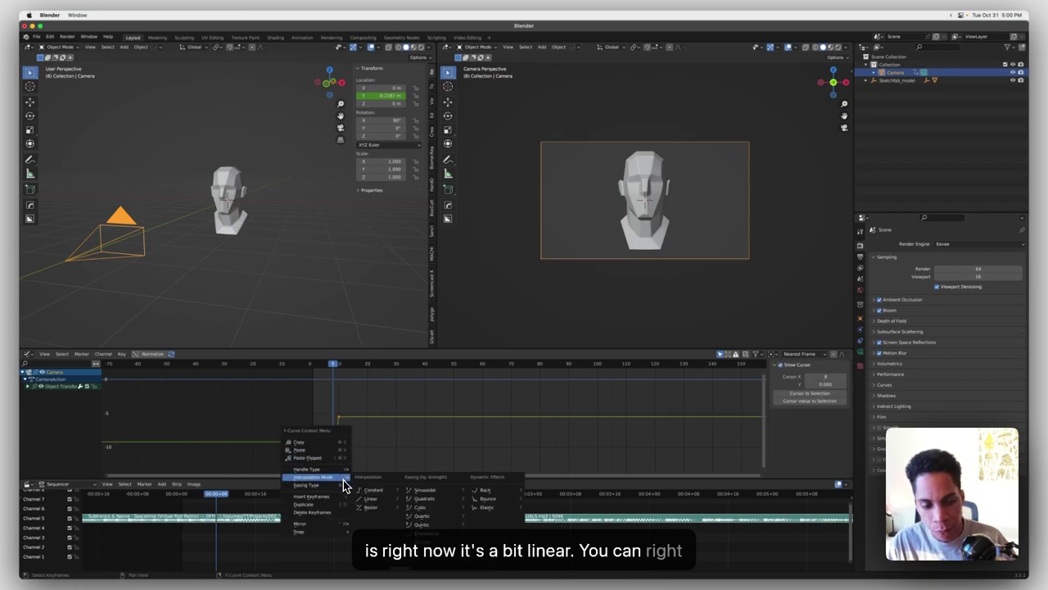
{"action": "left_click", "coordinate": [499, 498]}
{"action": "left_click", "coordinate": [325, 365]}
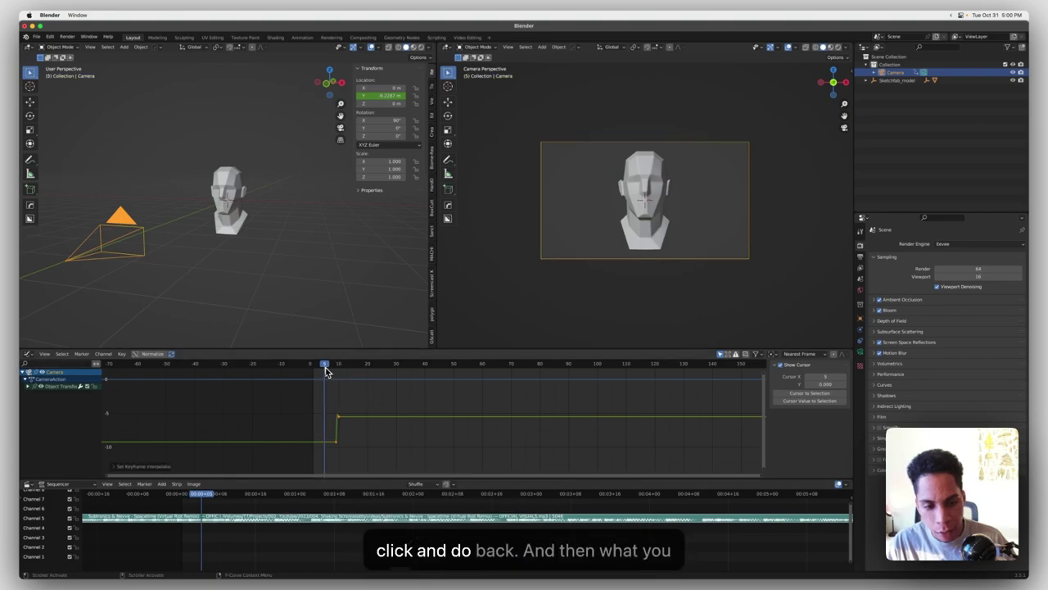
{"action": "key", "text": "space"}
{"action": "key", "text": "space"}
Copy the Y location keyframe at frame 9 and paste it at frame 13 to return the camera.
{"action": "left_click", "coordinate": [350, 444]}
{"action": "left_click", "coordinate": [339, 448]}
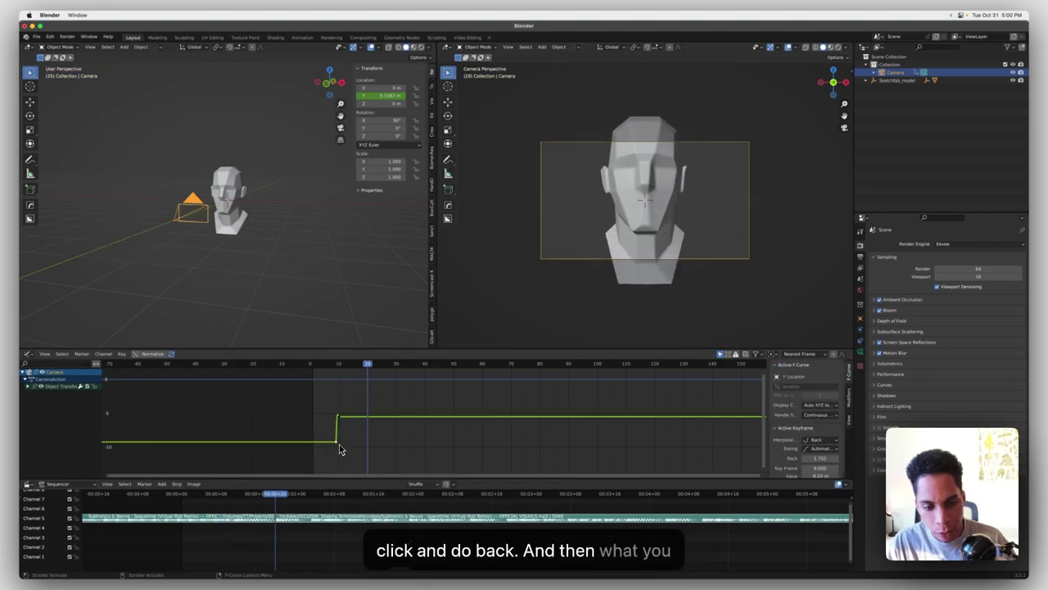
{"action": "left_click", "coordinate": [348, 365]}
{"action": "key", "text": "ctrl+v"}
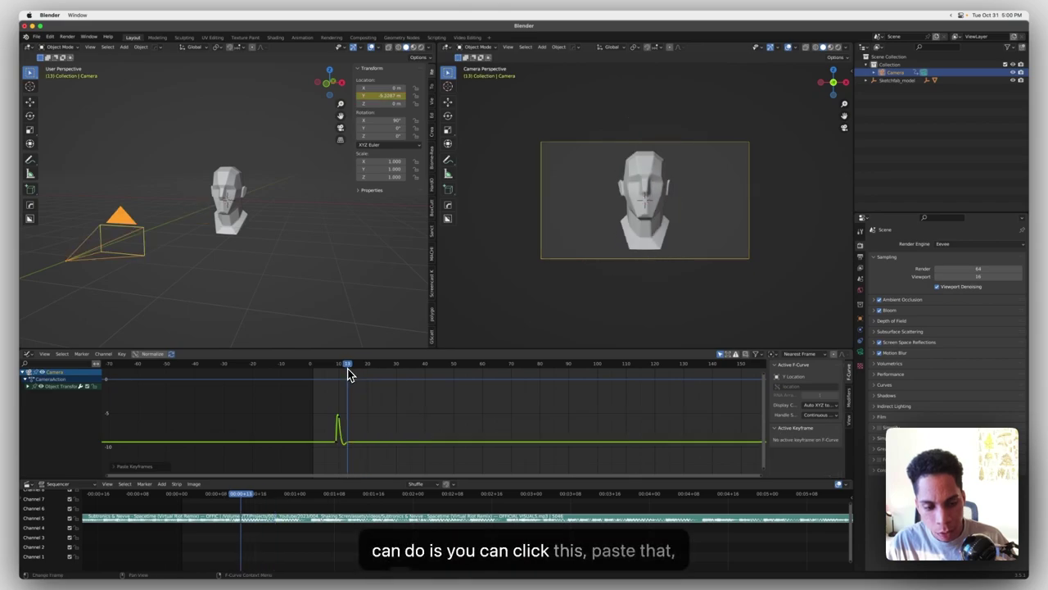
Shift the pasted keyframe along the time axis to about frame 25 and play back the kick.
{"action": "key", "text": "g"}
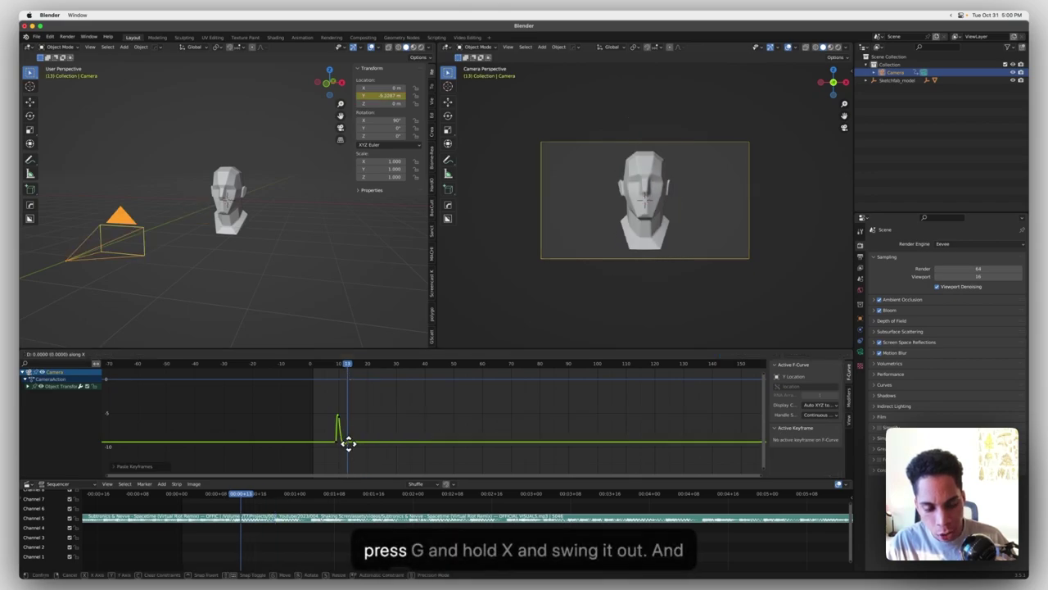
{"action": "key", "text": "x"}
{"action": "left_click", "coordinate": [384, 443]}
{"action": "key", "text": "space"}
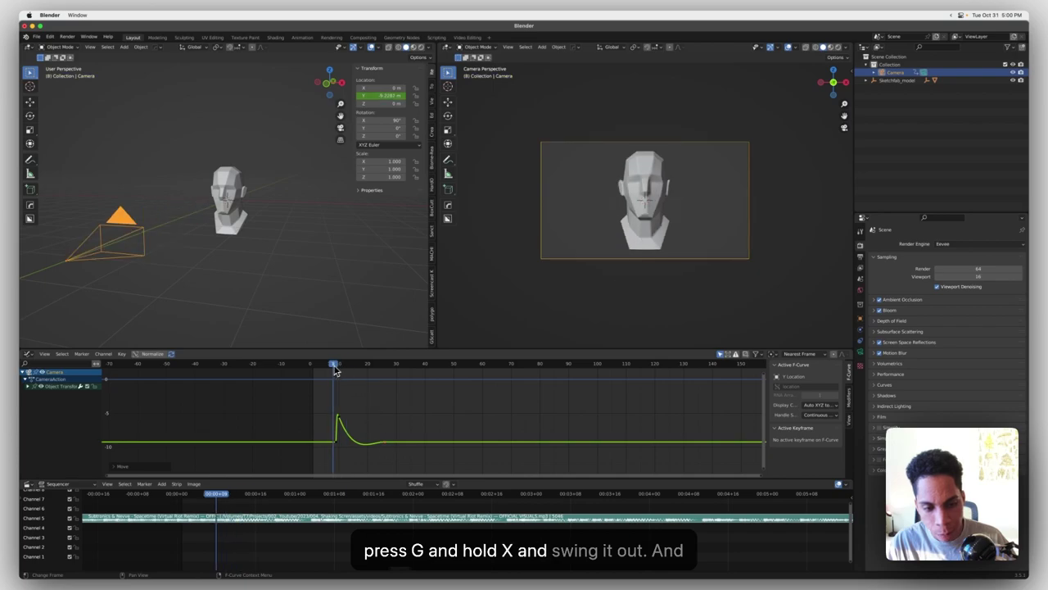
{"action": "left_click_drag", "start_coordinate": [339, 370], "coordinate": [330, 375]}
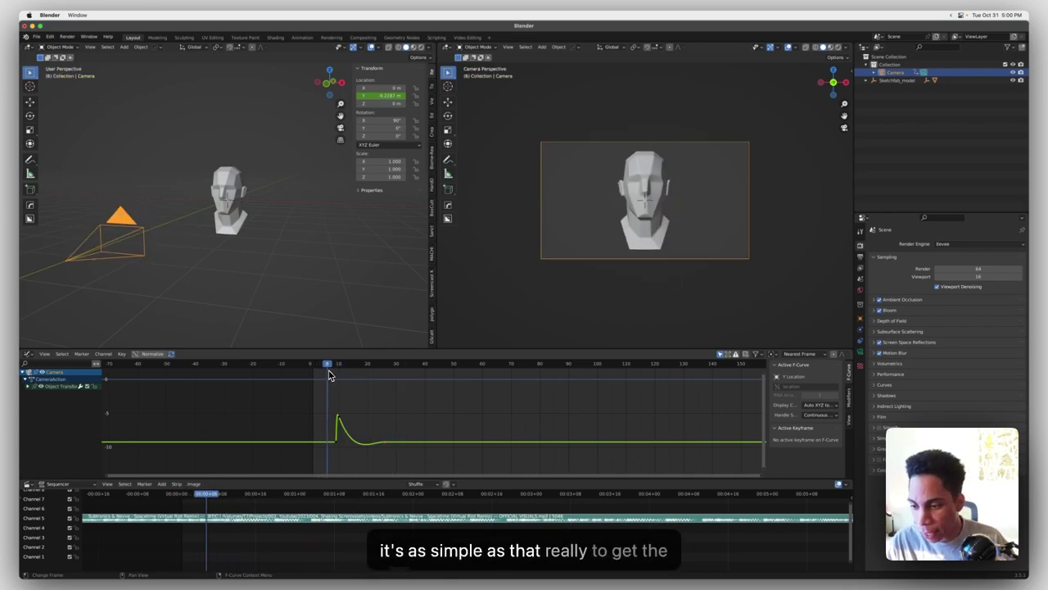
{"action": "key", "text": "space"}
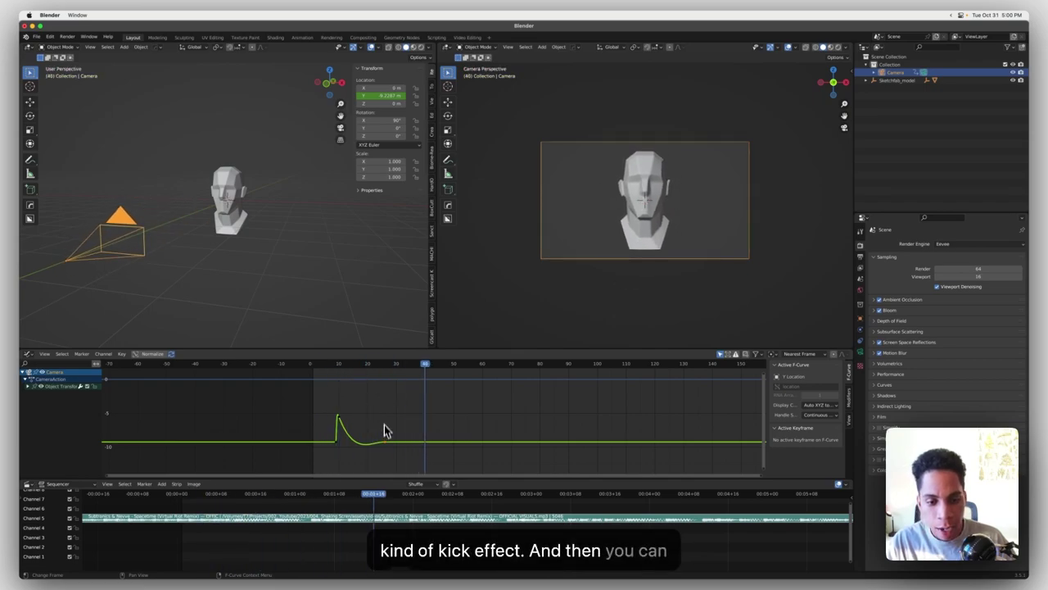
{"action": "key", "text": "g"}
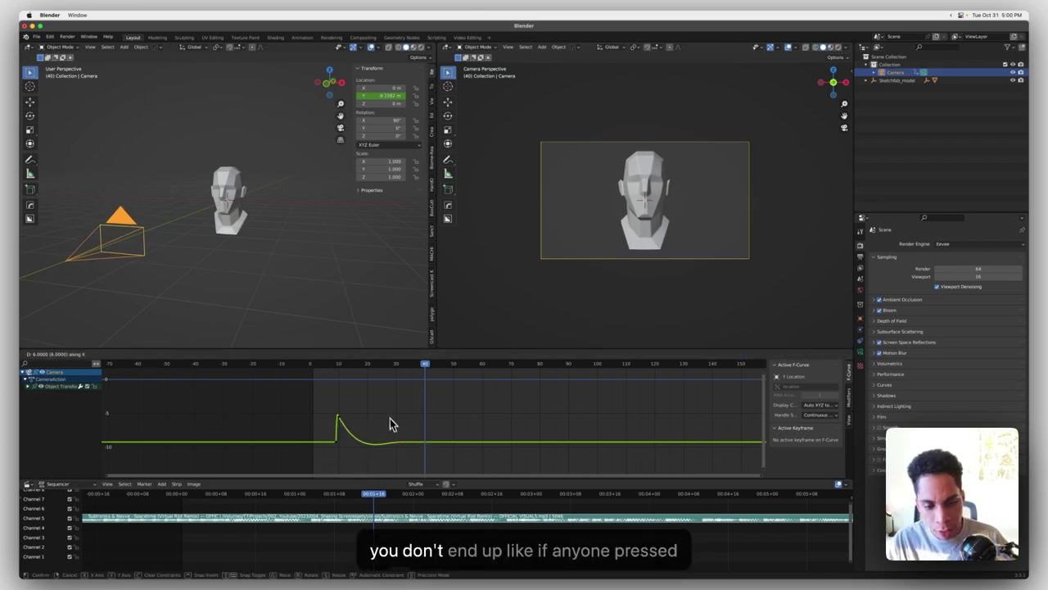
{"action": "right_click", "coordinate": [388, 429]}
{"action": "key", "text": "g"}
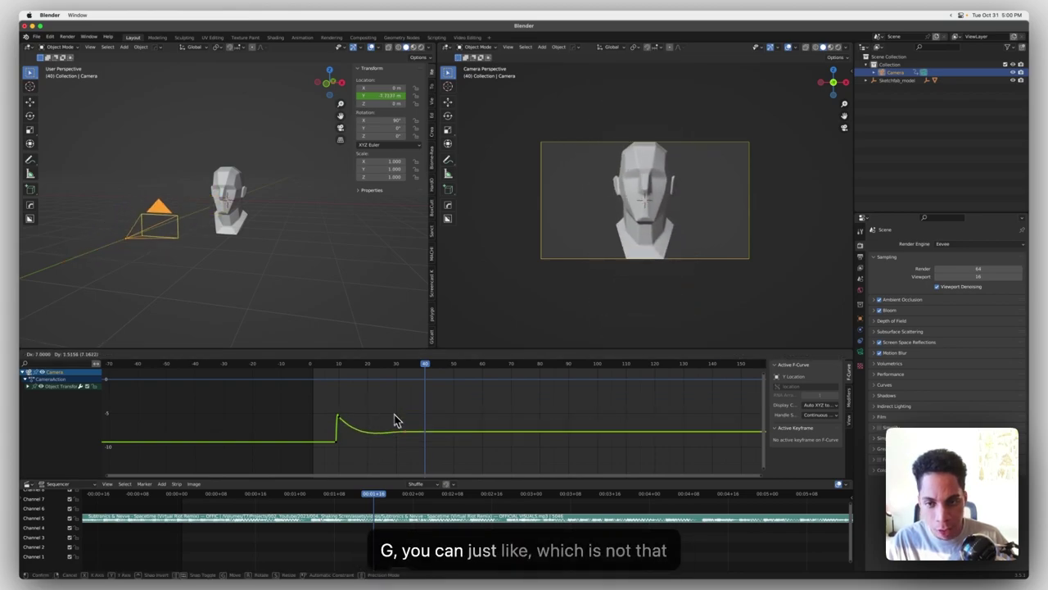
{"action": "right_click", "coordinate": [391, 413]}
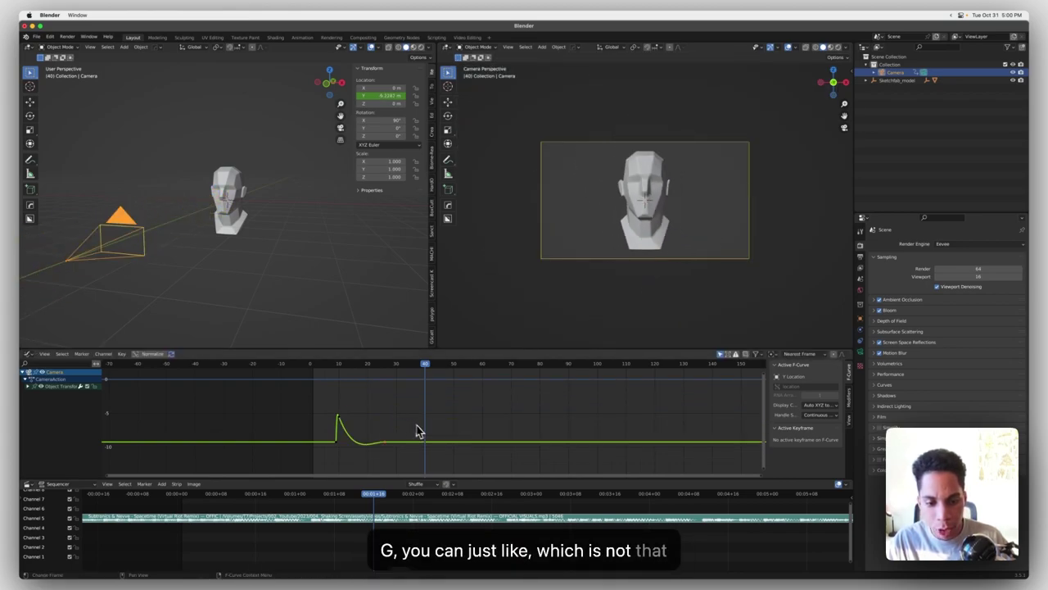
Move the return keyframe along the time axis to frame 12 and play the quicker kick from frame 7.
{"action": "key", "text": "g"}
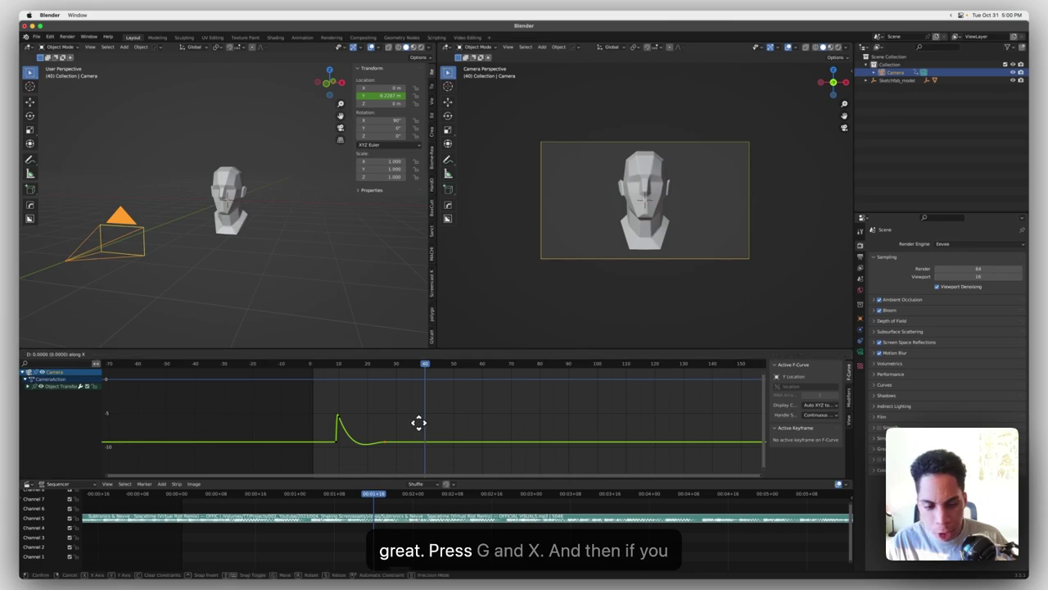
{"action": "key", "text": "x"}
{"action": "left_click", "coordinate": [383, 432]}
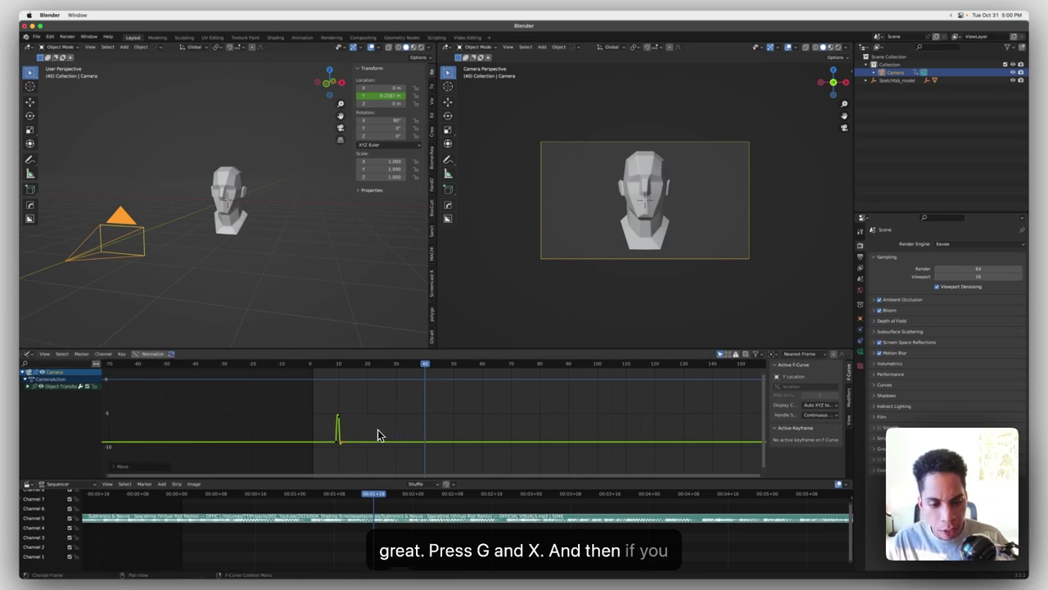
{"action": "left_click", "coordinate": [344, 388]}
{"action": "left_click", "coordinate": [331, 365]}
{"action": "key", "text": "space"}
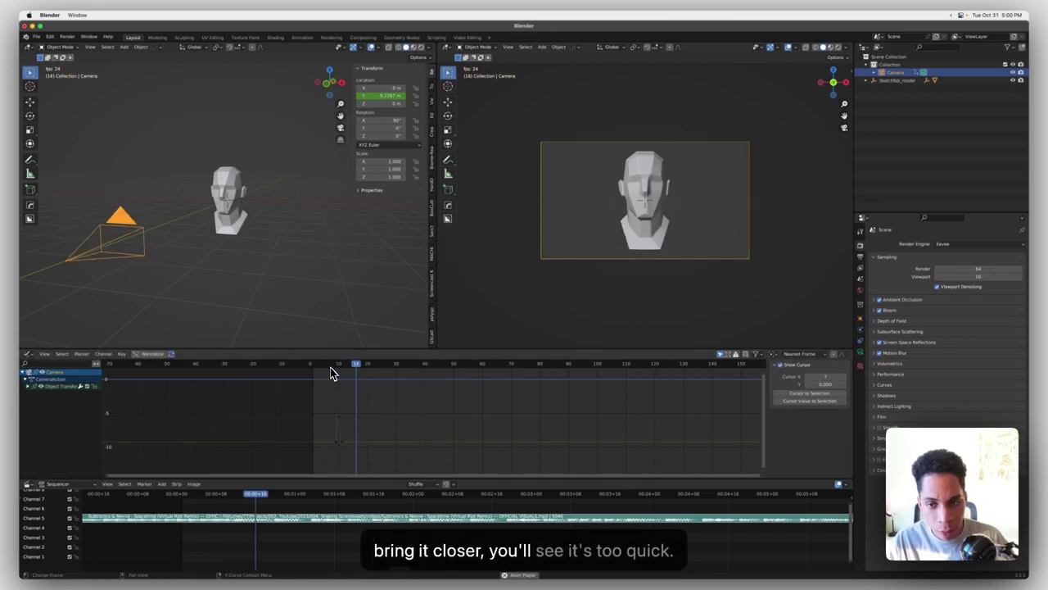
Move the return keyframe along the time axis to frame 33 for a slower camera return.
{"action": "left_click", "coordinate": [347, 444]}
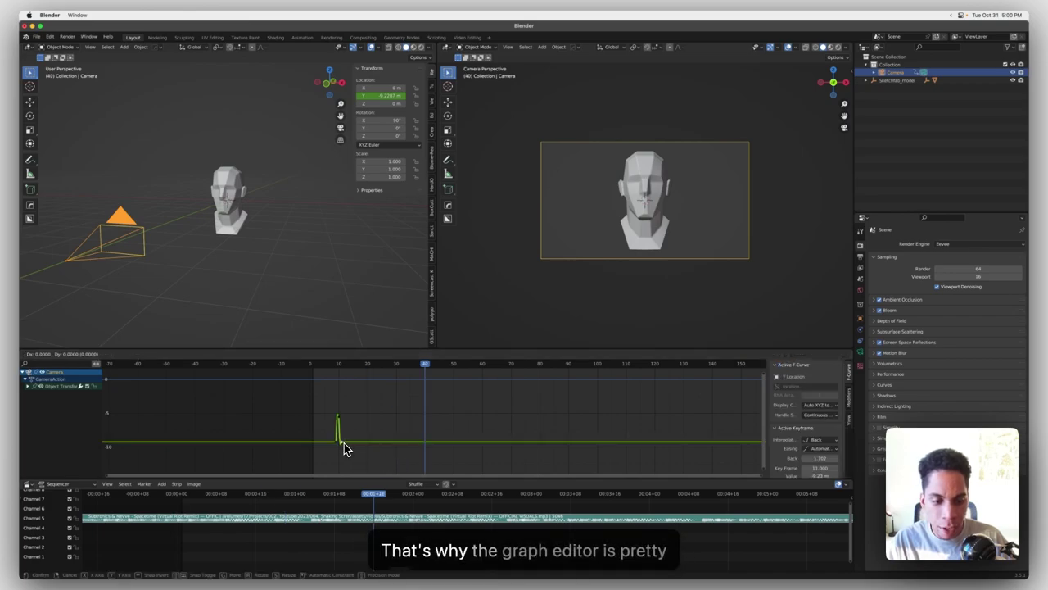
{"action": "key", "text": "g"}
{"action": "key", "text": "x"}
{"action": "left_click", "coordinate": [398, 442]}
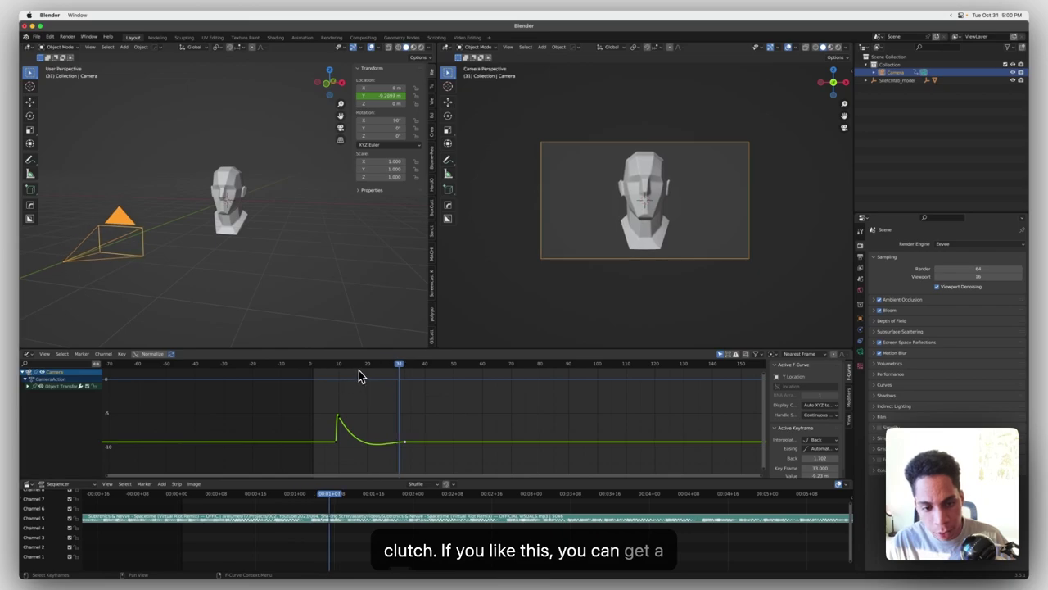
Move the peak keyframe of the kick along the time axis to frame 13 to round out the curve.
{"action": "left_click", "coordinate": [339, 417]}
{"action": "key", "text": "g"}
{"action": "key", "text": "x"}
{"action": "left_click", "coordinate": [347, 415]}
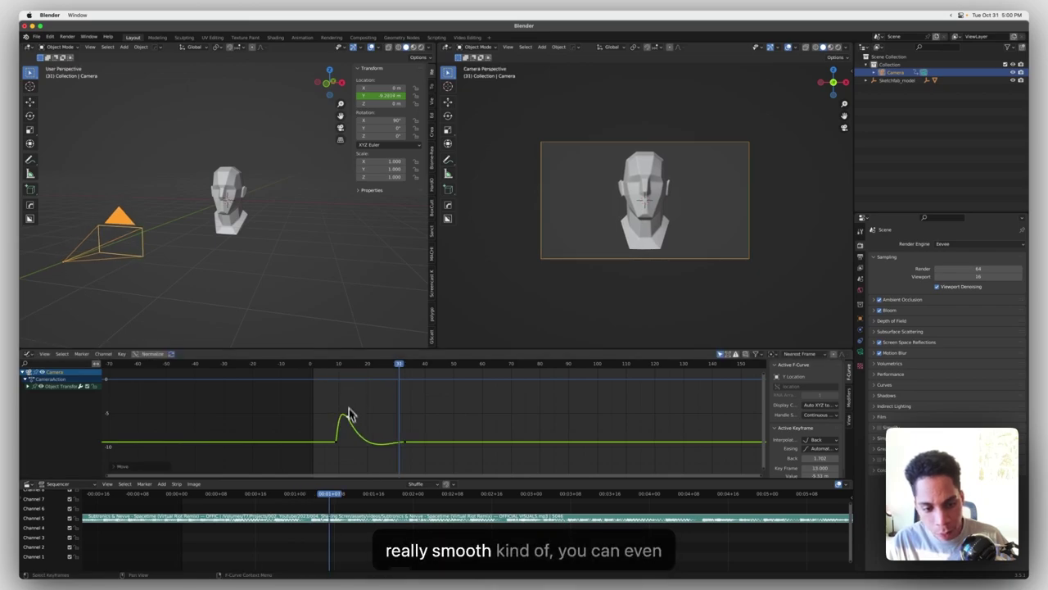
Play the animation with the music to find the next kick and stop the playhead at frame 46.
{"action": "left_click", "coordinate": [325, 366]}
{"action": "key", "text": "space"}
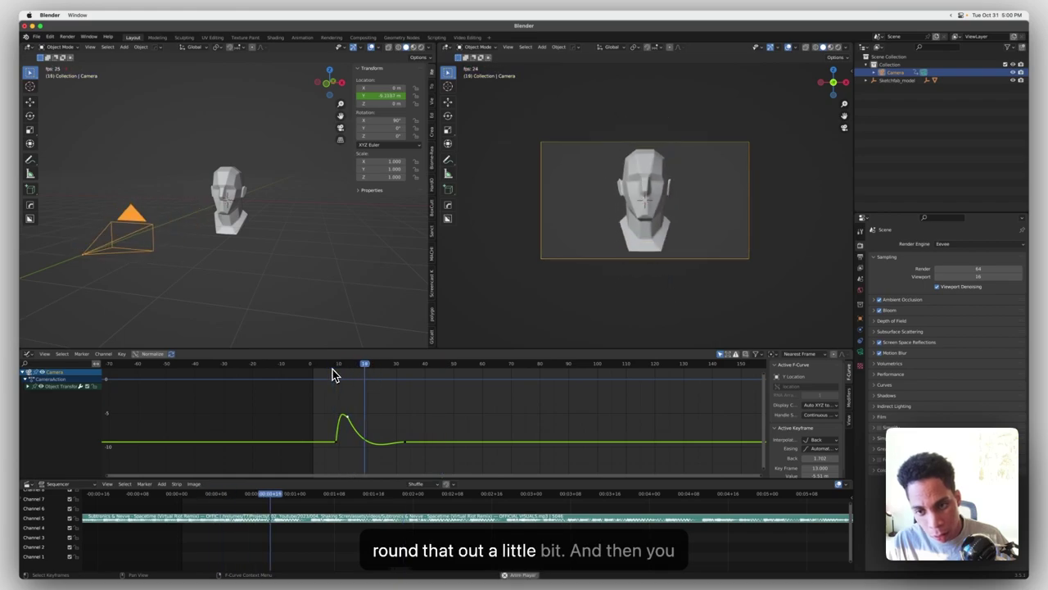
{"action": "key", "text": "space"}
{"action": "left_click_drag", "start_coordinate": [355, 369], "coordinate": [430, 459]}
{"action": "key", "text": "space"}
{"action": "key", "text": "space"}
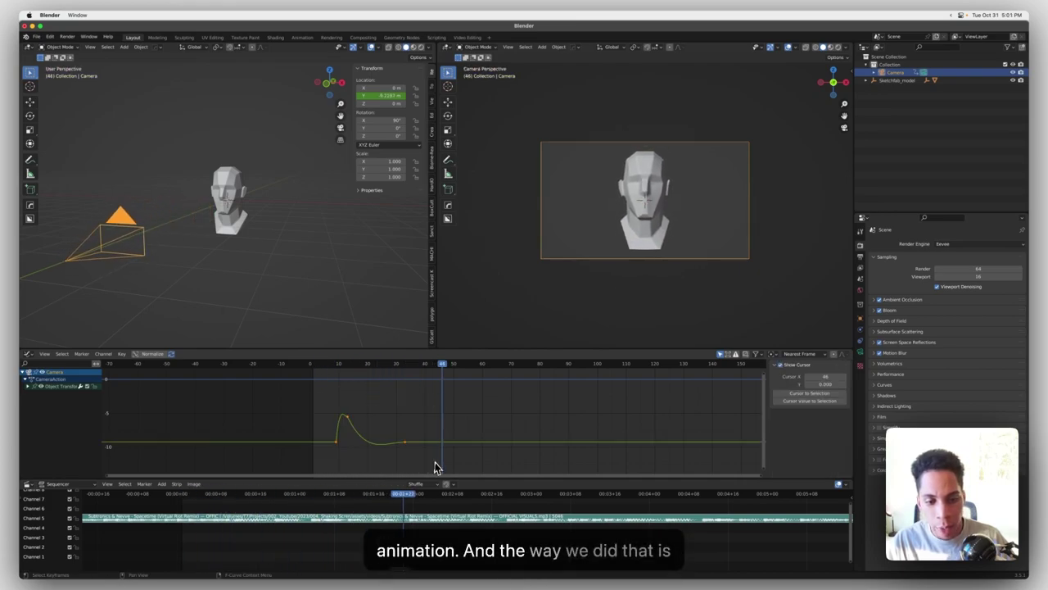
Apply the Back interpolation mode to the selected keyframes of the kick curve.
{"action": "right_click", "coordinate": [407, 441]}
{"action": "mouse_move", "coordinate": [407, 443]}
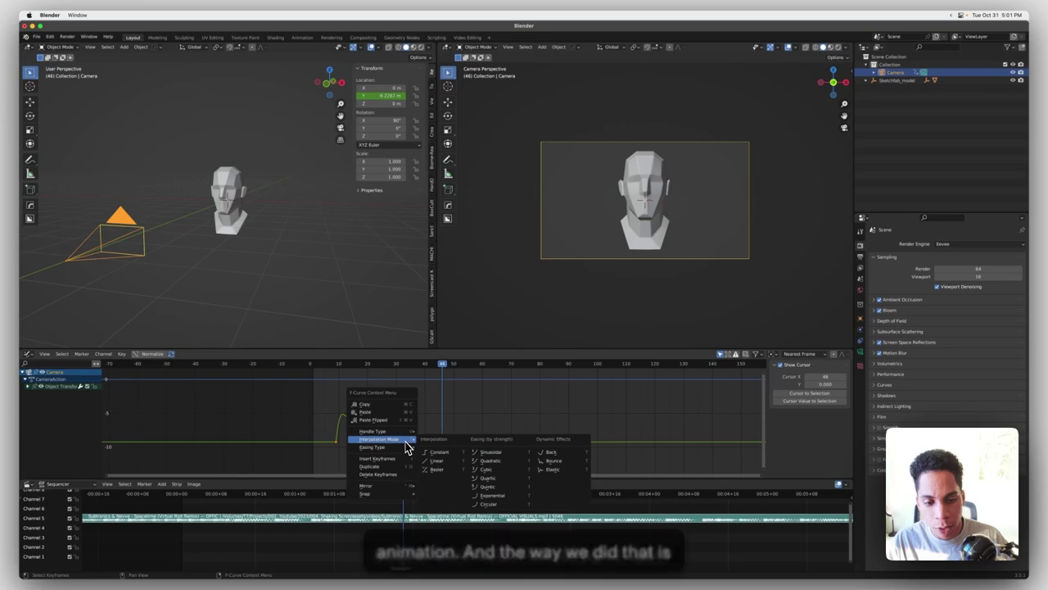
{"action": "left_click", "coordinate": [545, 452]}
{"action": "right_click", "coordinate": [347, 425]}
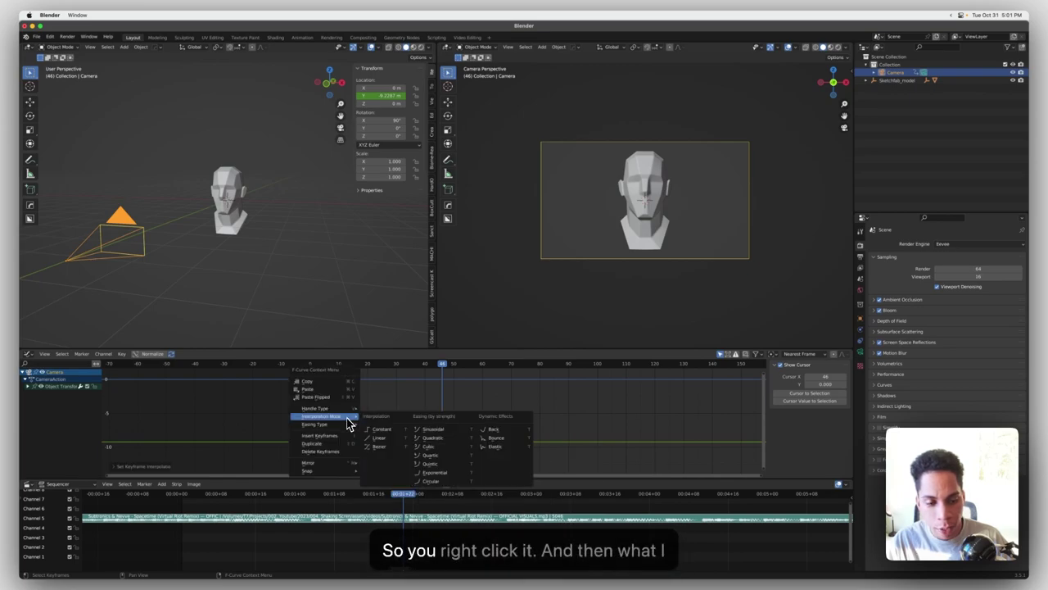
{"action": "key", "text": "Escape"}
Copy the first kick's three Y location keyframes, paste them at frame 47, and play on towards the following kick.
{"action": "left_click_drag", "start_coordinate": [356, 366], "coordinate": [329, 466]}
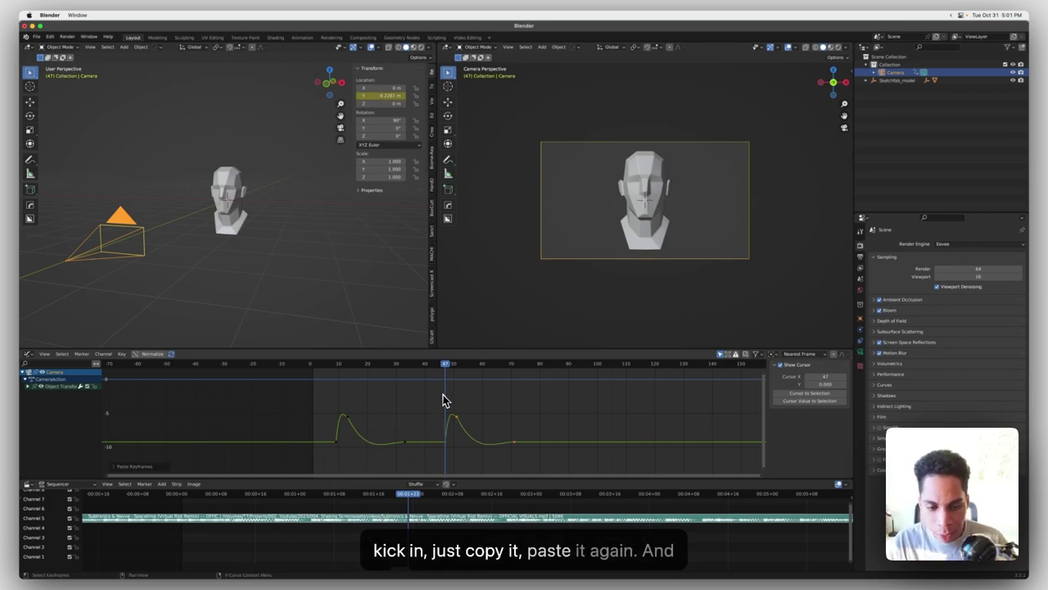
{"action": "key", "text": "space"}
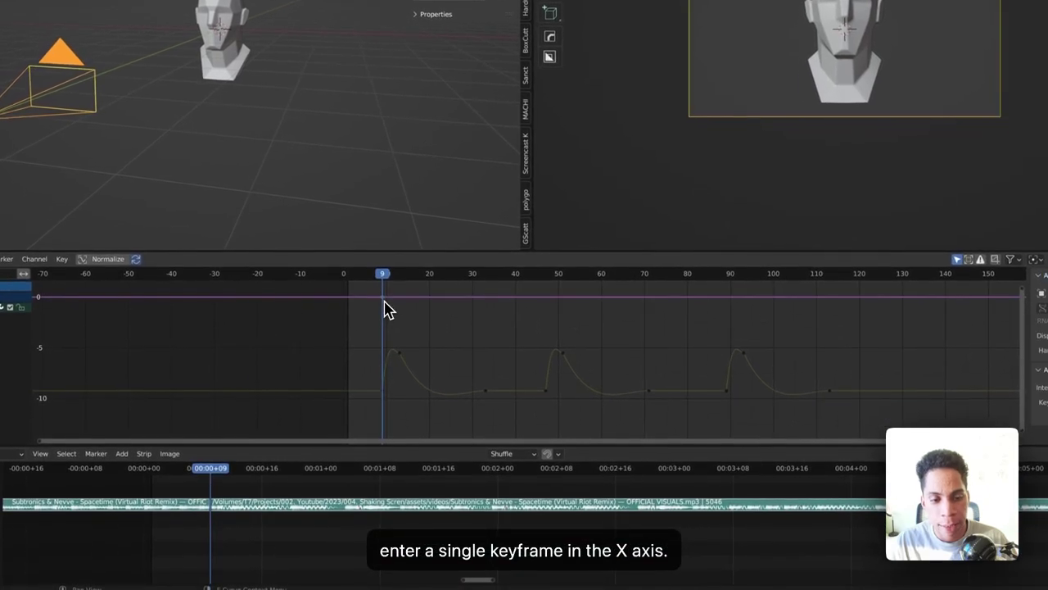
Paste copies of the frame 9 X location keyframe on the successive frames through frame 12, and advance to frame 13.
{"action": "scroll", "coordinate": [409, 302], "scroll_direction": "up", "scroll_amount": 4}
{"action": "middle_click_drag", "start_coordinate": [410, 304], "coordinate": [517, 378]}
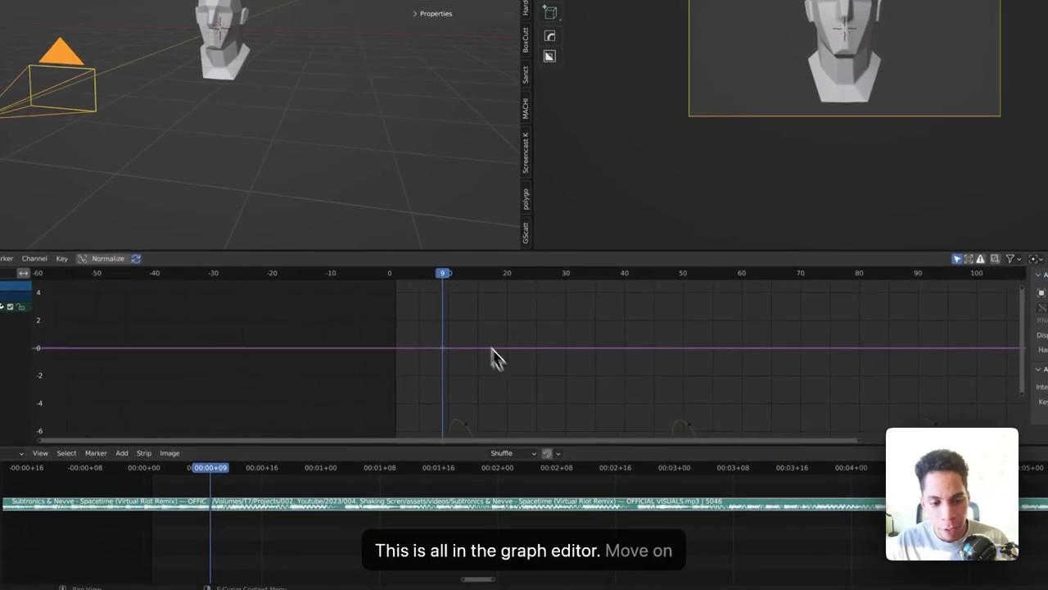
{"action": "key", "text": "ctrl+v"}
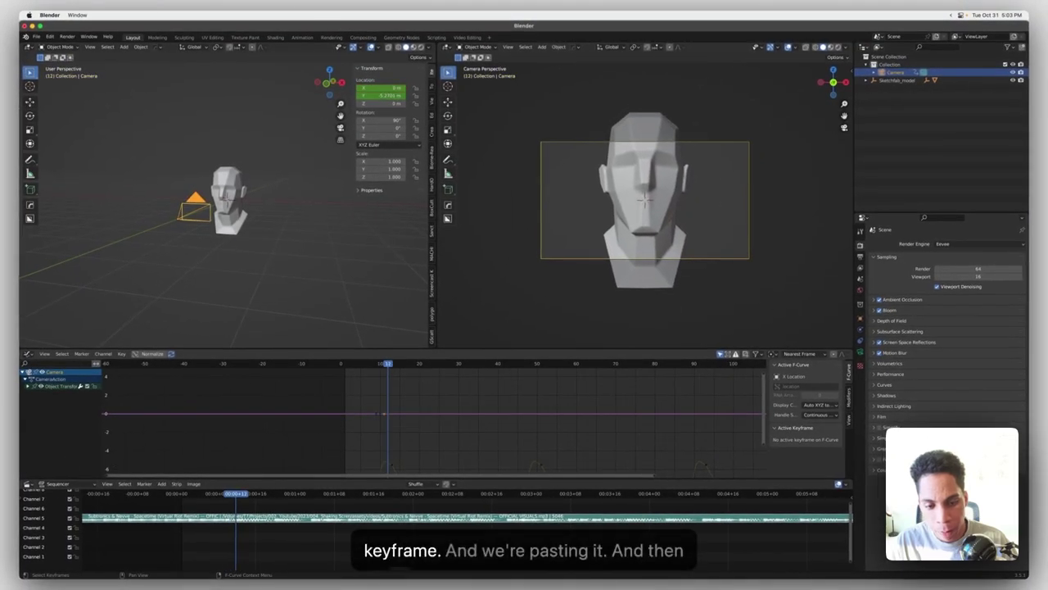
{"action": "key", "text": "Right"}
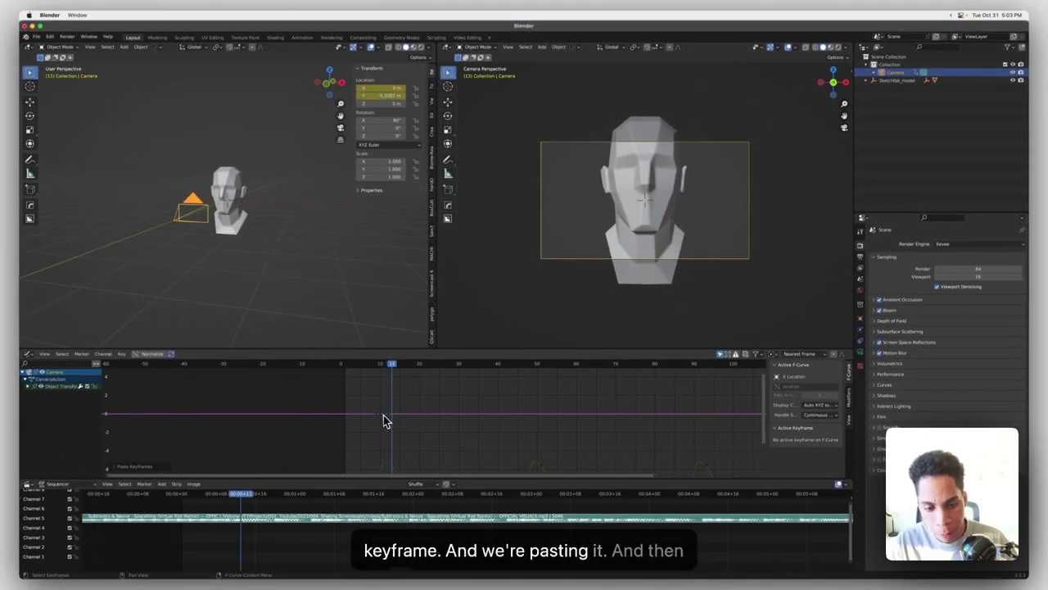
Move the X location keyframes at frames 10 and 12 slightly down and the one at frame 11 slightly up.
{"action": "scroll", "coordinate": [382, 417], "scroll_direction": "up", "scroll_amount": 7}
{"action": "middle_click_drag", "start_coordinate": [378, 419], "coordinate": [434, 415]}
{"action": "left_click", "coordinate": [399, 404]}
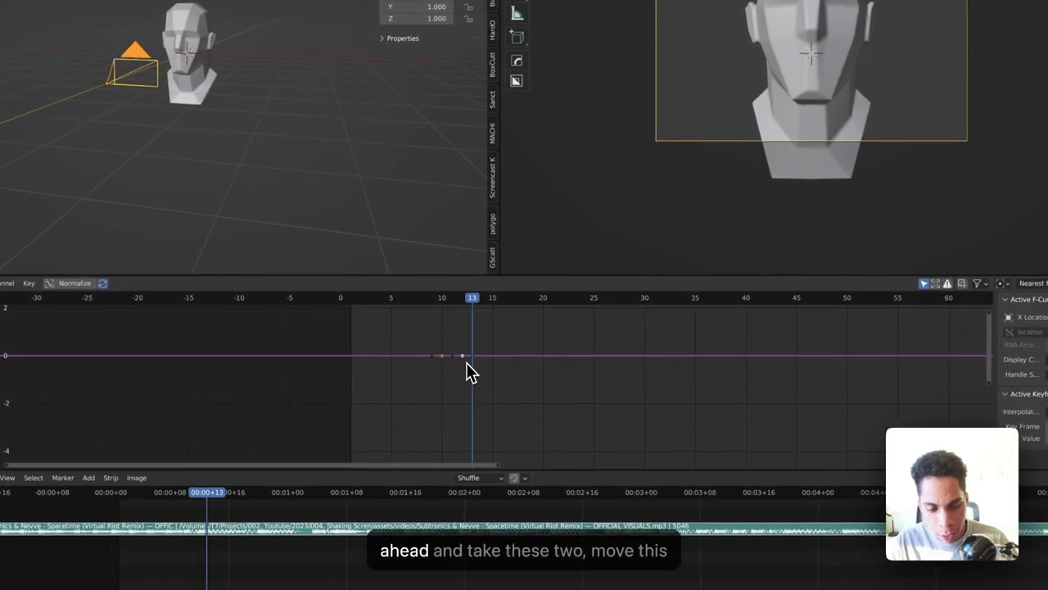
{"action": "key", "text": "g"}
{"action": "left_click", "coordinate": [469, 371]}
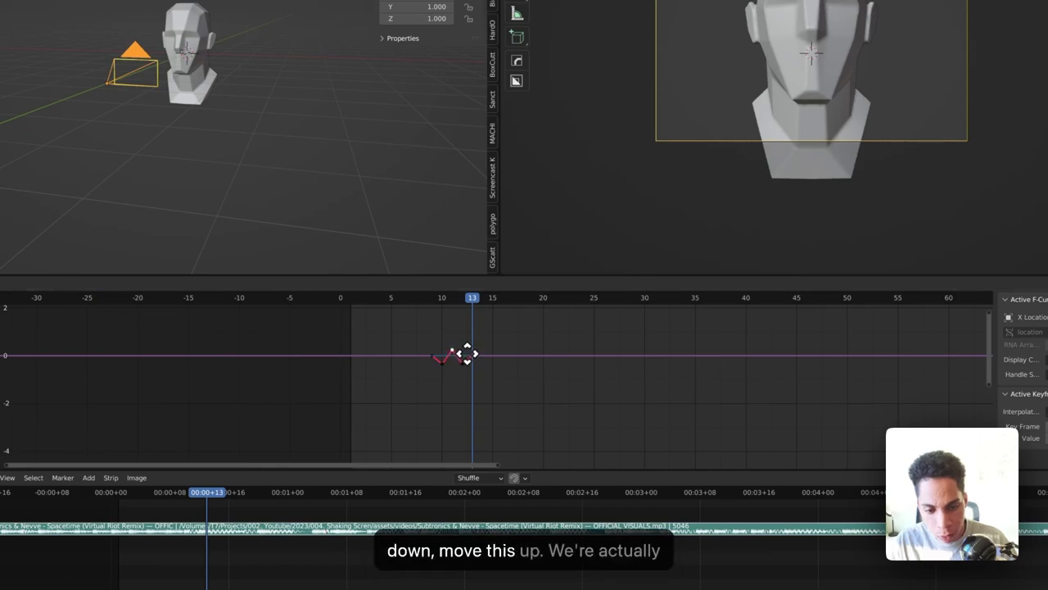
{"action": "left_click", "coordinate": [475, 358]}
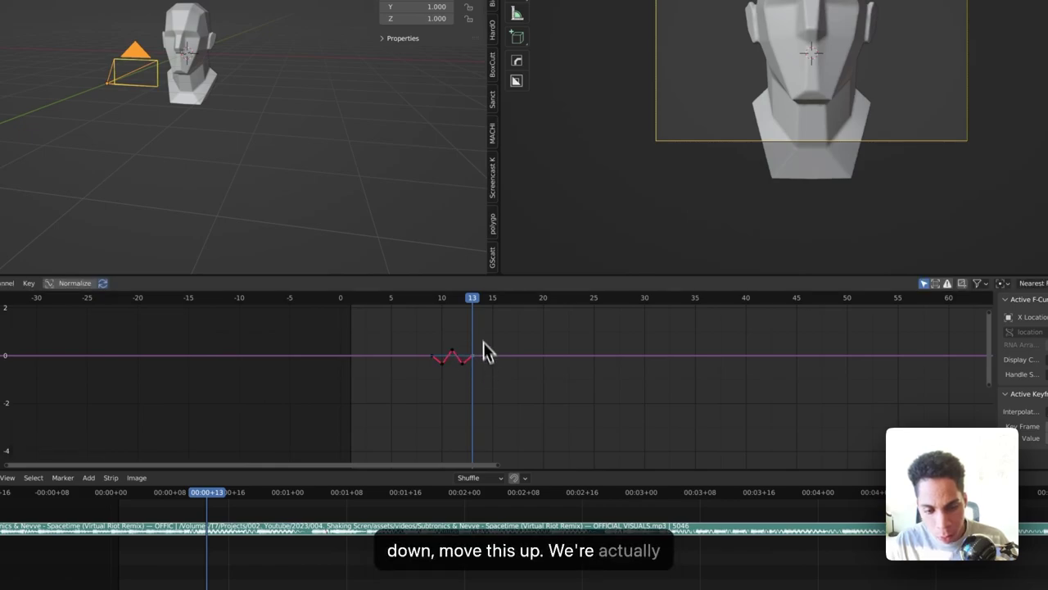
Paste another X location keyframe at frame 14 and raise the one at frame 13 slightly above zero.
{"action": "key", "text": "Right"}
{"action": "key", "text": "ctrl+v"}
{"action": "left_click", "coordinate": [473, 357]}
{"action": "key", "text": "g"}
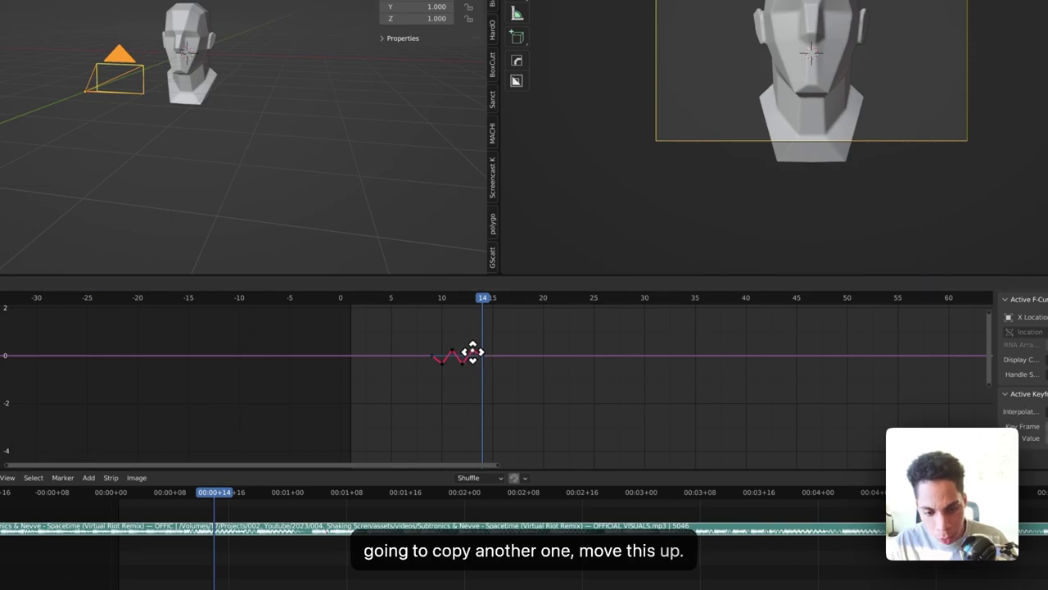
{"action": "left_click", "coordinate": [472, 352]}
{"action": "left_click", "coordinate": [490, 381]}
Set the X shake keyframes to Bezier interpolation and play the animation from before the first kick.
{"action": "right_click", "coordinate": [445, 356]}
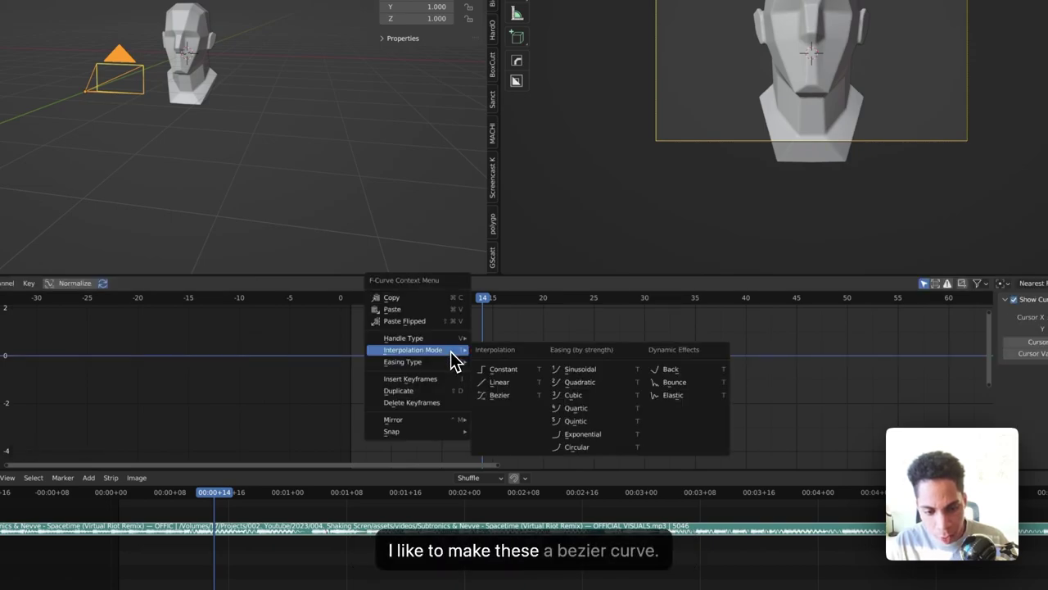
{"action": "left_click", "coordinate": [501, 394]}
{"action": "mouse_move", "coordinate": [480, 311]}
{"action": "left_mouse_down"}
{"action": "mouse_move", "coordinate": [423, 309]}
{"action": "mouse_move", "coordinate": [462, 308]}
{"action": "left_mouse_up"}
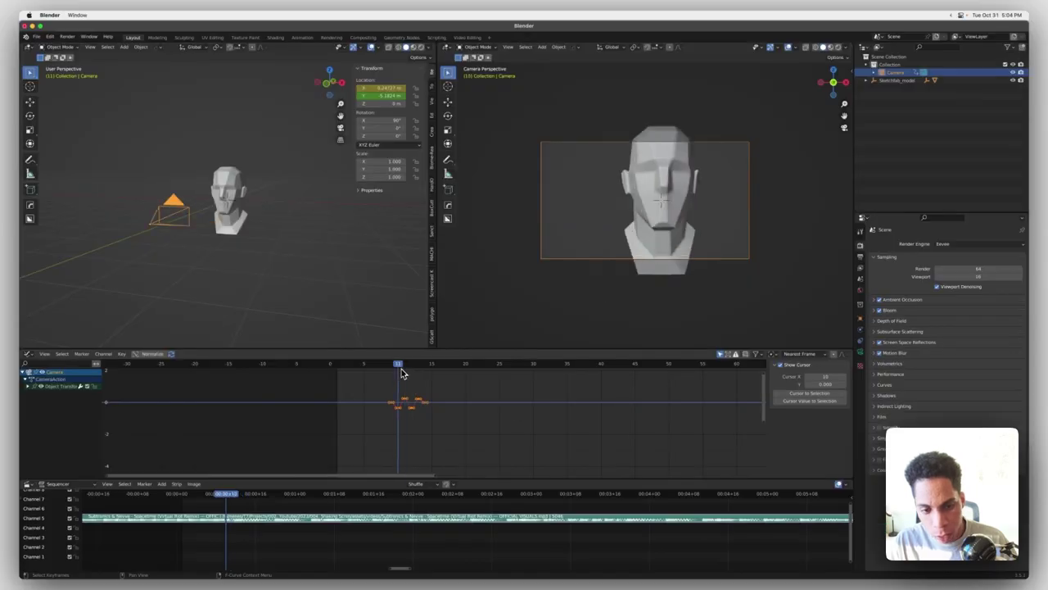
{"action": "key", "text": "space"}
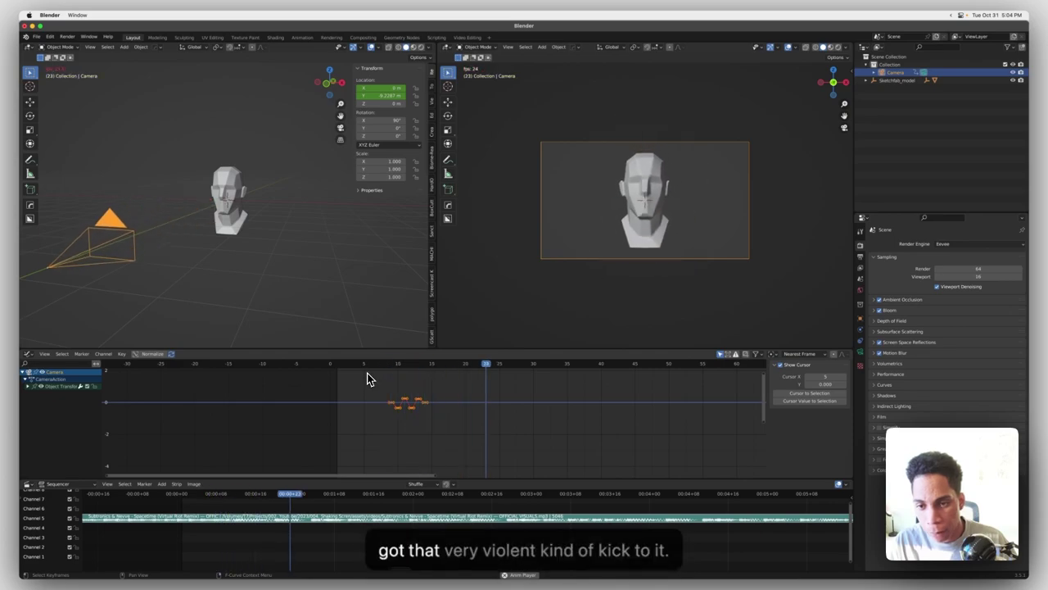
{"action": "key", "text": "space"}
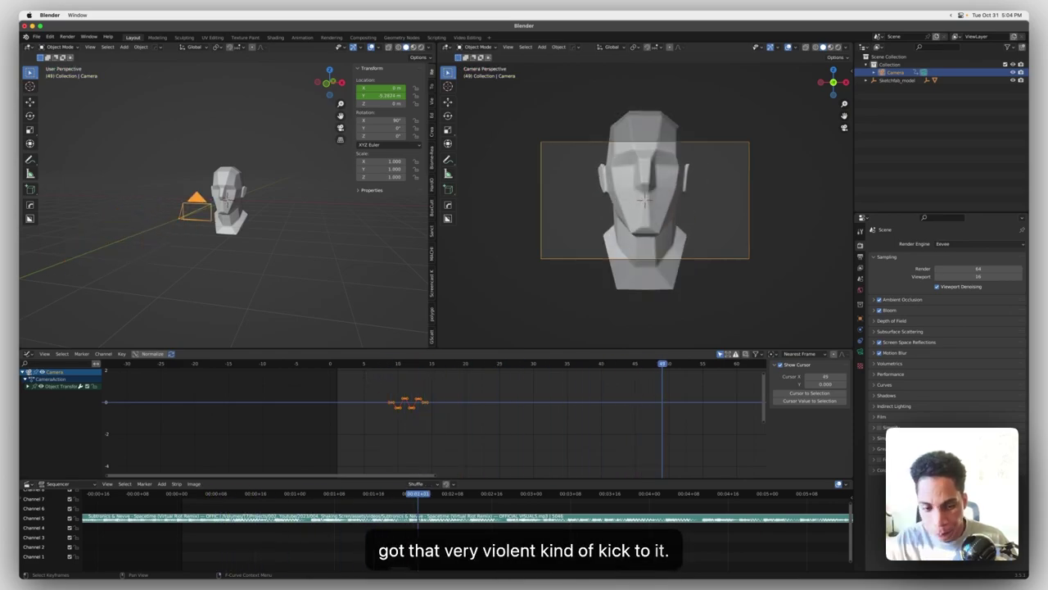
Try to stretch the X shake keyframes along the time axis and play the result from frame 5.
{"action": "key", "text": "s"}
{"action": "key", "text": "x"}
{"action": "left_click", "coordinate": [436, 418]}
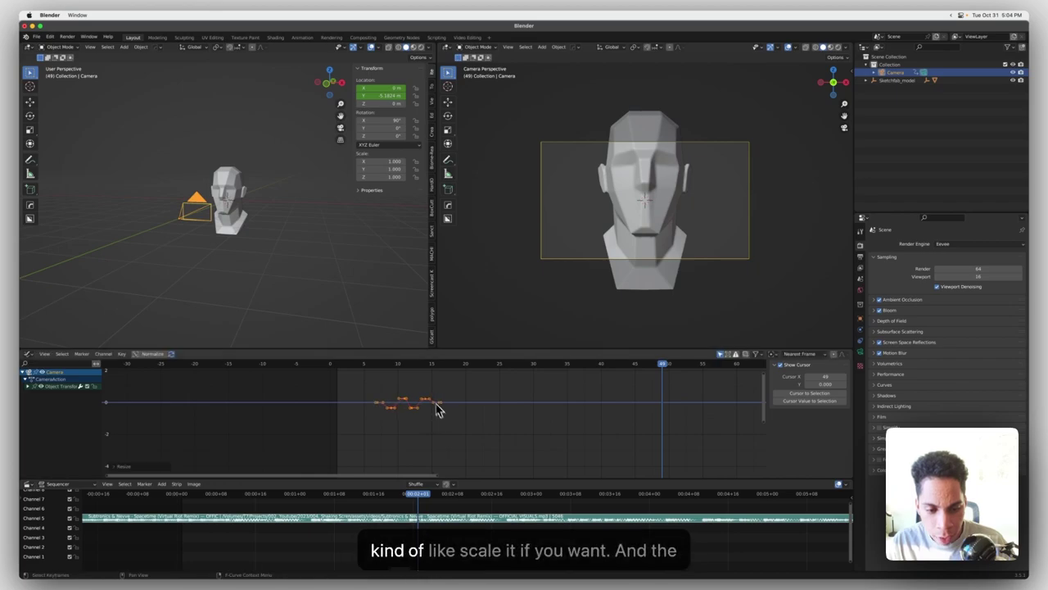
{"action": "left_click_drag", "start_coordinate": [419, 366], "coordinate": [366, 374]}
{"action": "key", "text": "space"}
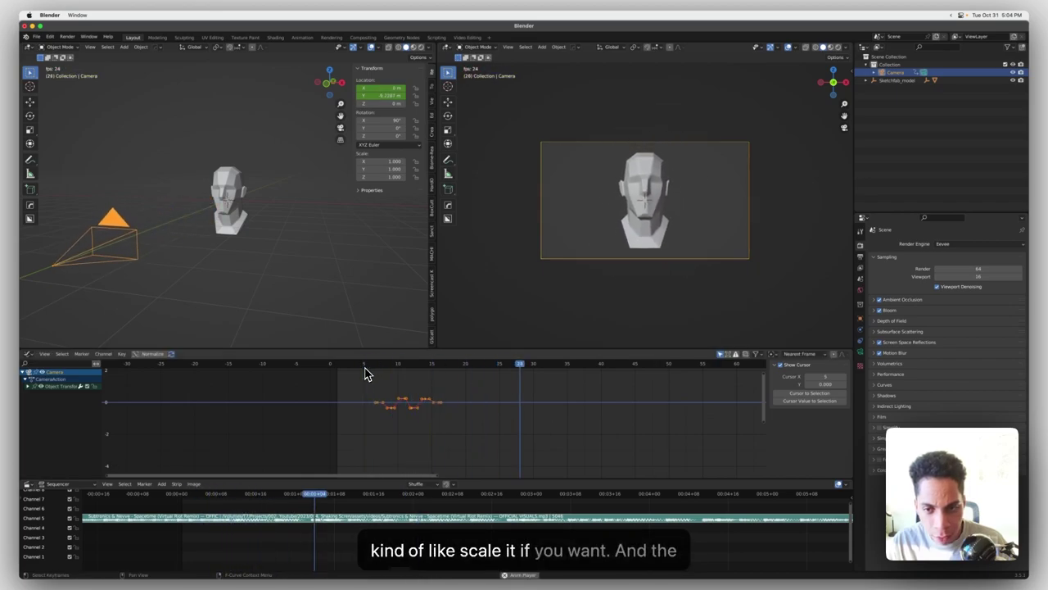
{"action": "key", "text": "Escape"}
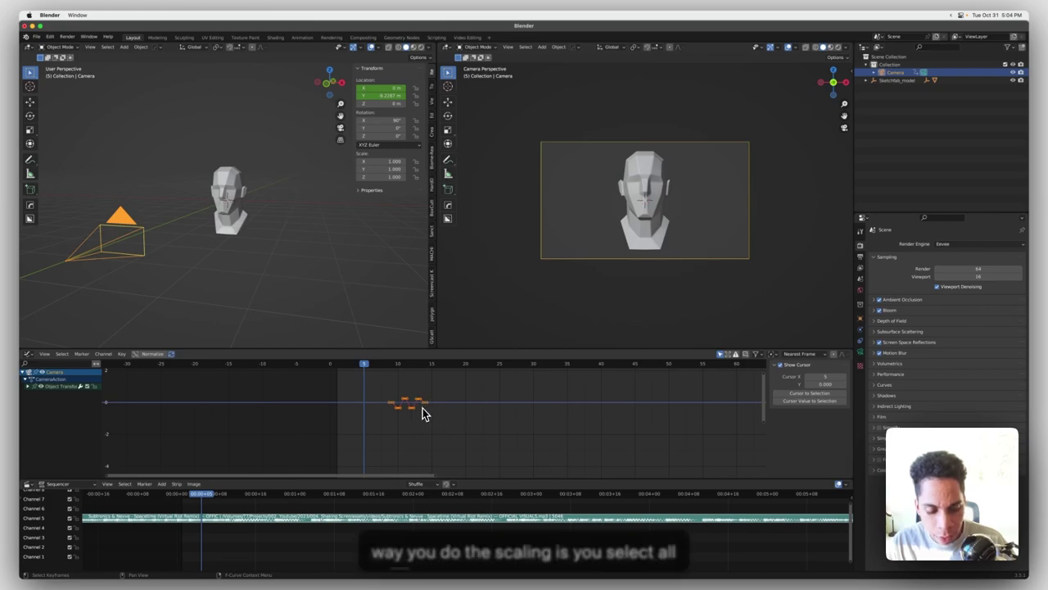
Try to scale the X shake keyframes along the value axis, play it briefly, and undo the scaling.
{"action": "key", "text": "s"}
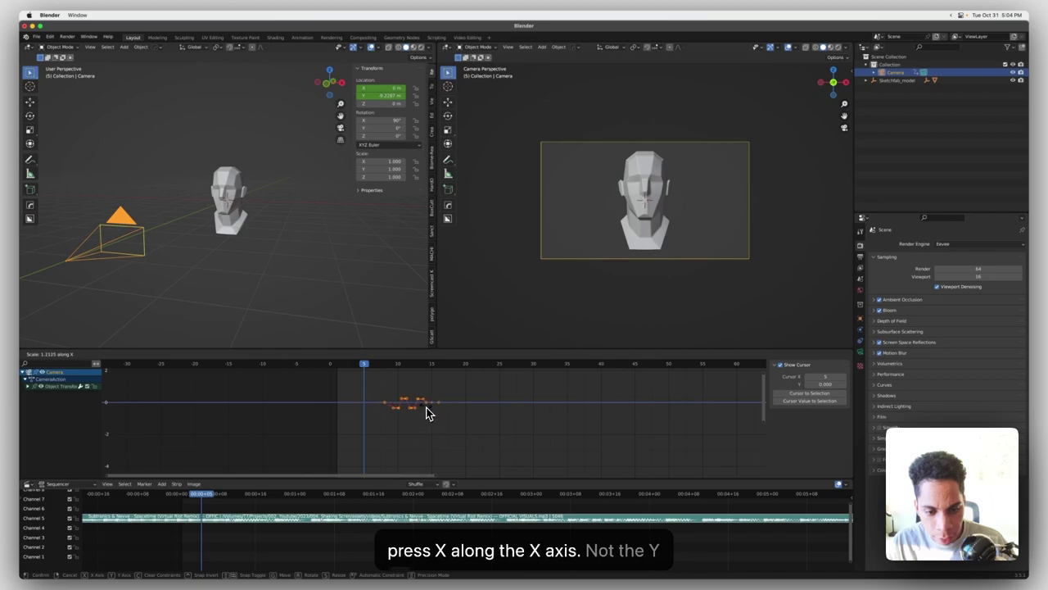
{"action": "key", "text": "y"}
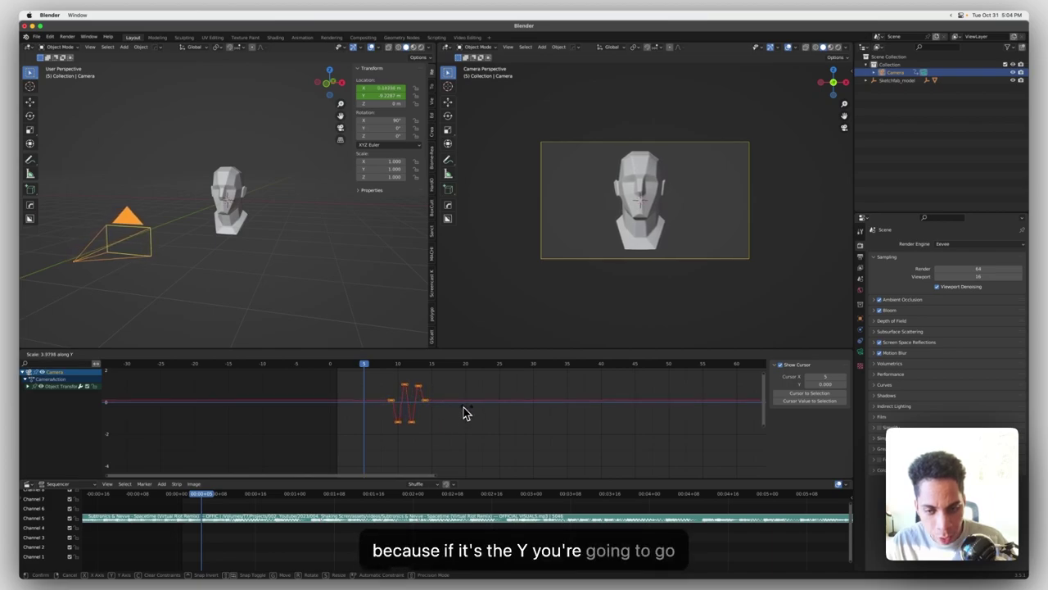
{"action": "left_click", "coordinate": [457, 407]}
{"action": "key", "text": "space"}
{"action": "key", "text": "super+z"}
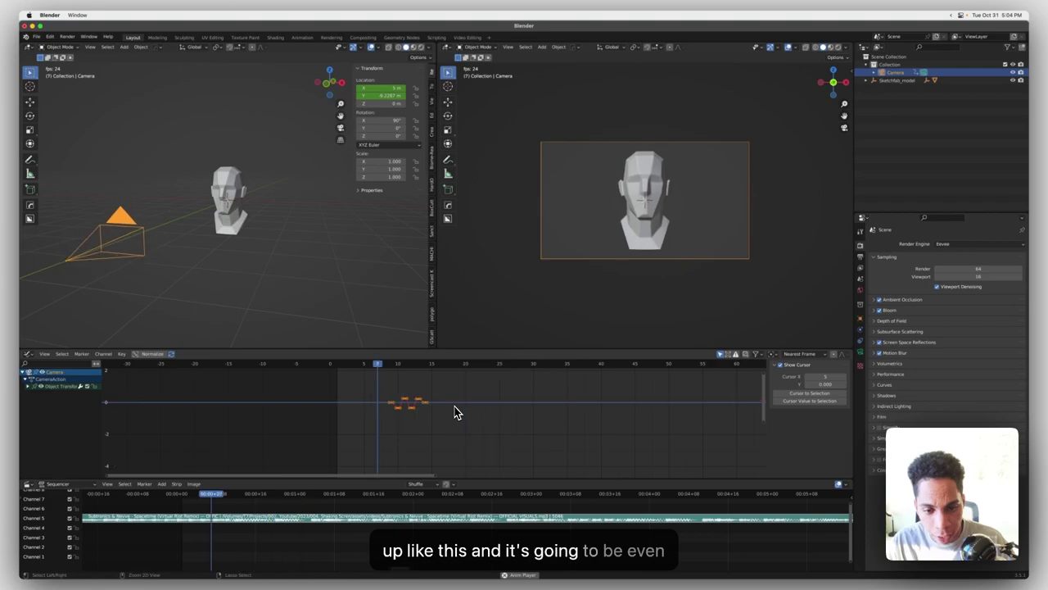
{"action": "key", "text": "Escape"}
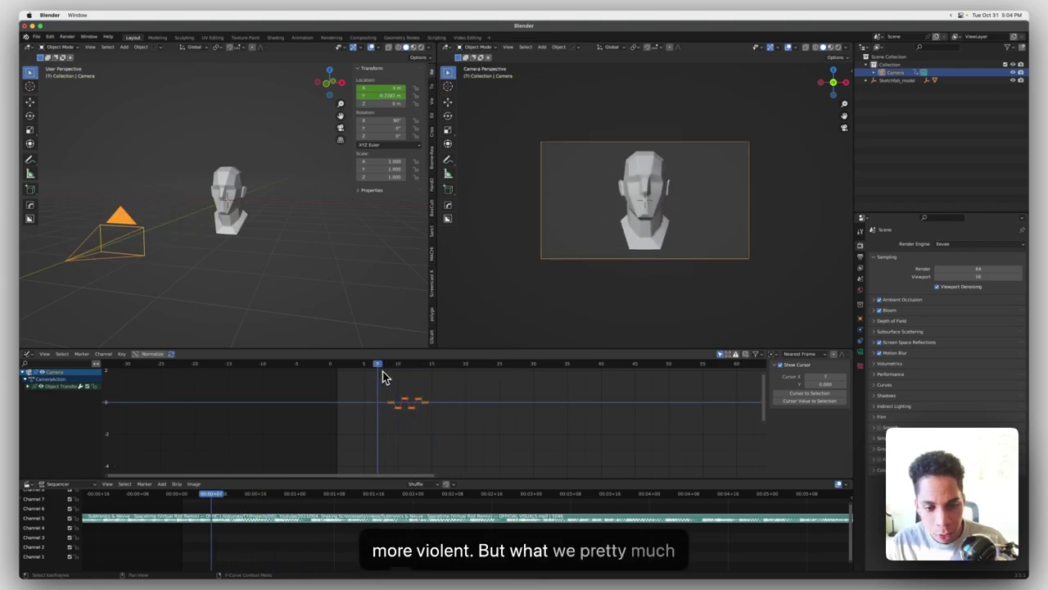
Stretch the X shake keyframes slightly along the time axis and play from frame 5 to check their alignment with the first kick.
{"action": "key", "text": "s"}
{"action": "key", "text": "x"}
{"action": "left_click", "coordinate": [436, 401]}
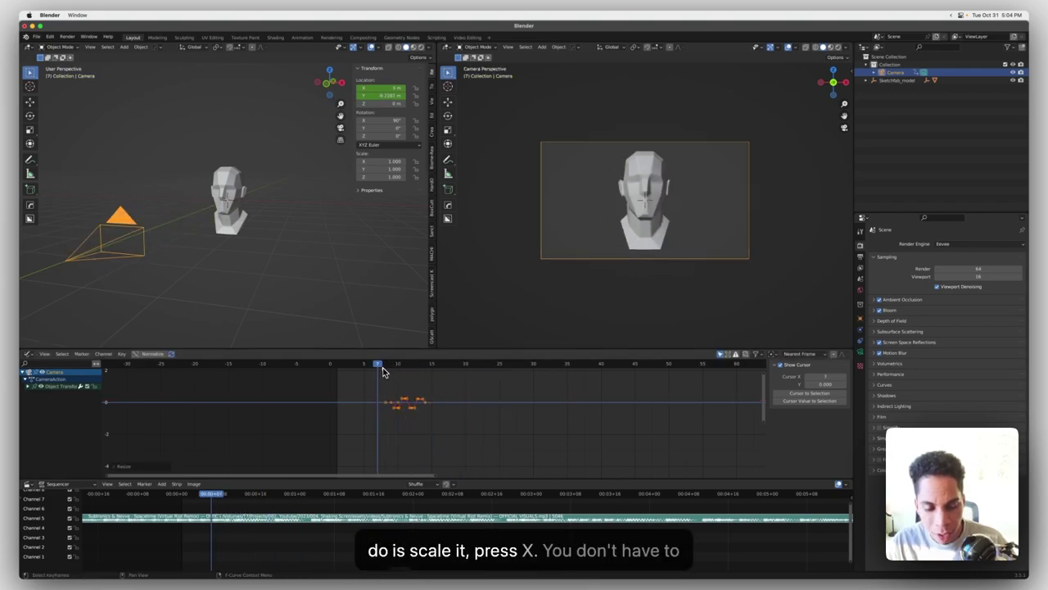
{"action": "mouse_move", "coordinate": [383, 372]}
{"action": "left_mouse_down"}
{"action": "mouse_move", "coordinate": [416, 375]}
{"action": "mouse_move", "coordinate": [398, 382]}
{"action": "left_mouse_up"}
{"action": "scroll", "coordinate": [435, 405], "scroll_direction": "down", "scroll_amount": 11}
{"action": "middle_click_drag", "start_coordinate": [461, 416], "coordinate": [474, 392]}
{"action": "scroll", "coordinate": [475, 397], "scroll_direction": "up", "scroll_amount": 4}
{"action": "left_click_drag", "start_coordinate": [427, 368], "coordinate": [411, 374]}
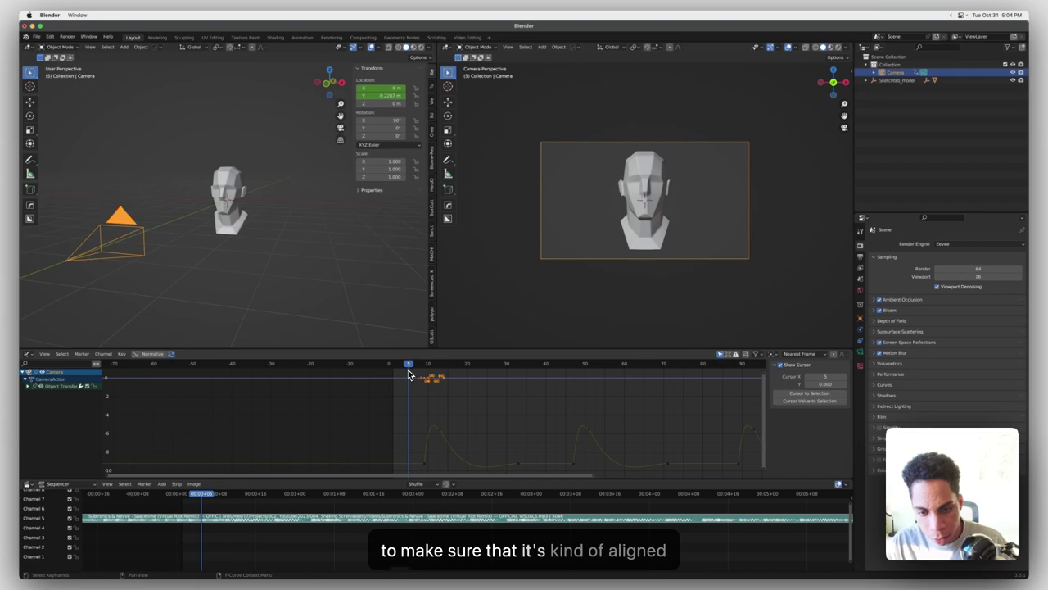
{"action": "key", "text": "space"}
{"action": "key", "text": "space"}
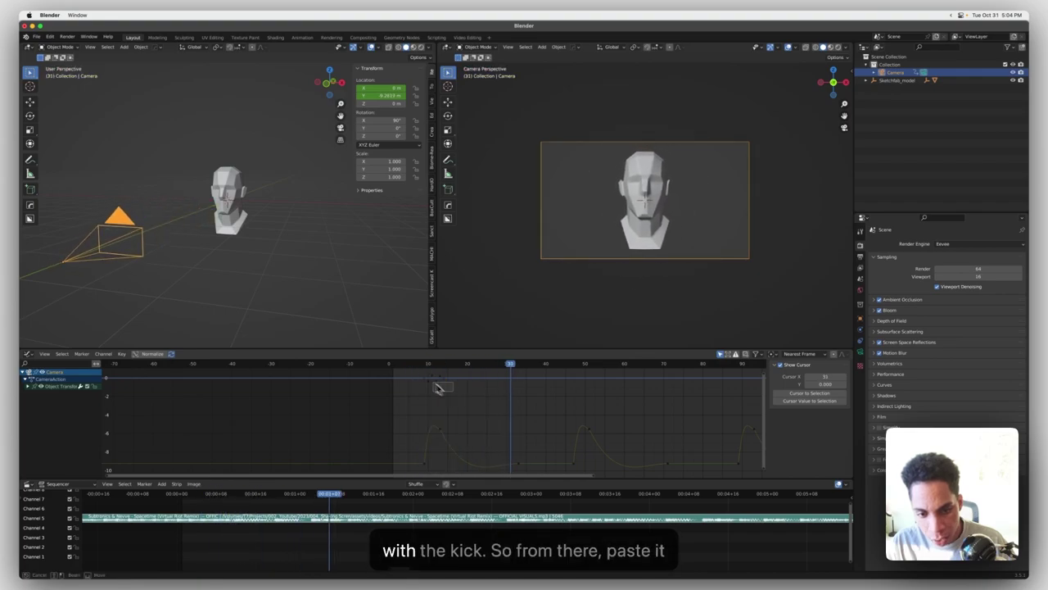
Paste a copy of the X shake keyframes and move it along the time axis to the second kick, around frame 49.
{"action": "left_click_drag", "start_coordinate": [497, 375], "coordinate": [583, 379]}
{"action": "middle_click_drag", "start_coordinate": [615, 409], "coordinate": [559, 433]}
{"action": "key", "text": "g"}
{"action": "key", "text": "x"}
{"action": "left_click", "coordinate": [553, 412]}
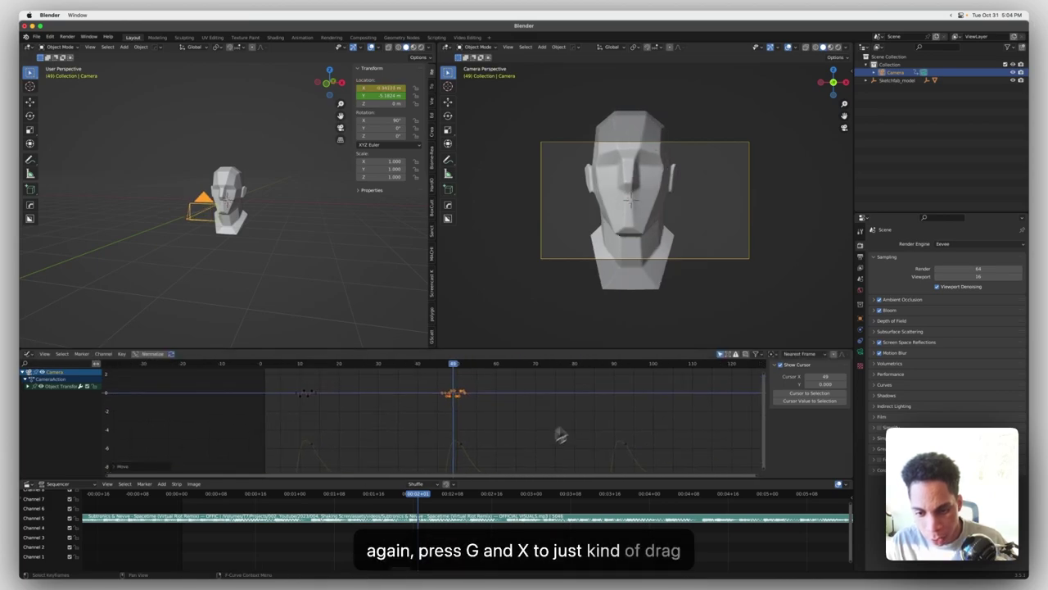
Paste the X shake keyframes again, move them in time to the third kick near frame 91, and play from frame 0.
{"action": "left_click_drag", "start_coordinate": [573, 375], "coordinate": [259, 391]}
{"action": "key", "text": "ctrl+v"}
{"action": "key", "text": "g"}
{"action": "key", "text": "x"}
{"action": "left_click", "coordinate": [634, 393]}
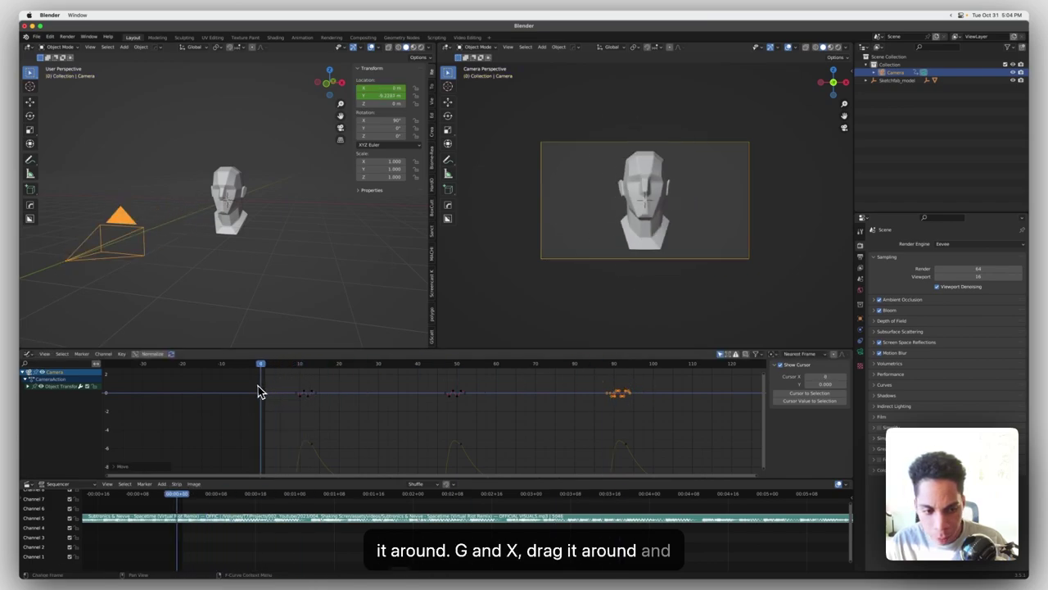
{"action": "key", "text": "space"}
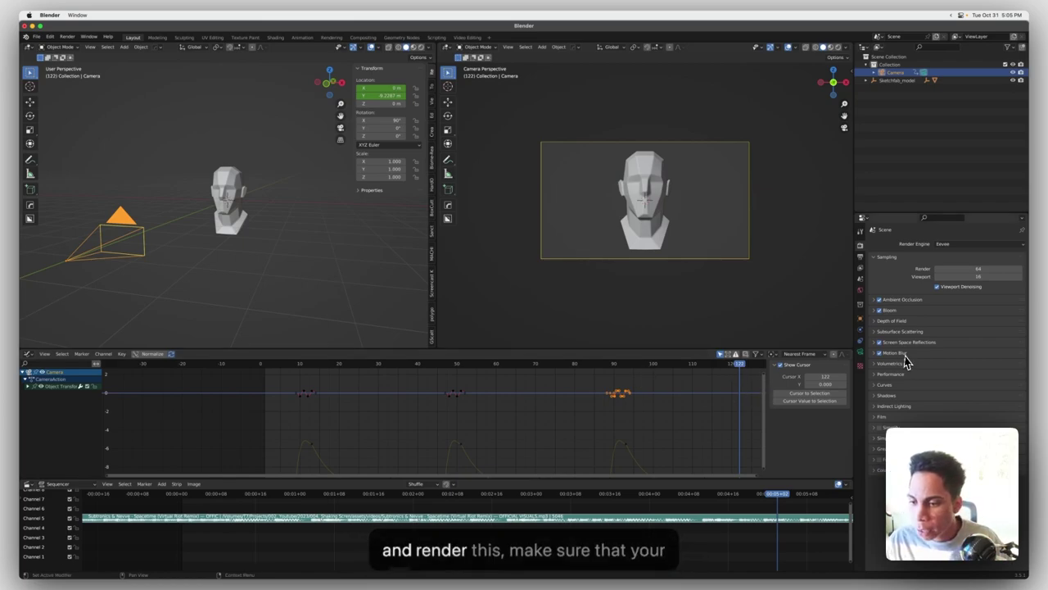
Check the Motion Blur render settings and return the playhead to the start of the animation.
{"action": "left_click", "coordinate": [875, 353]}
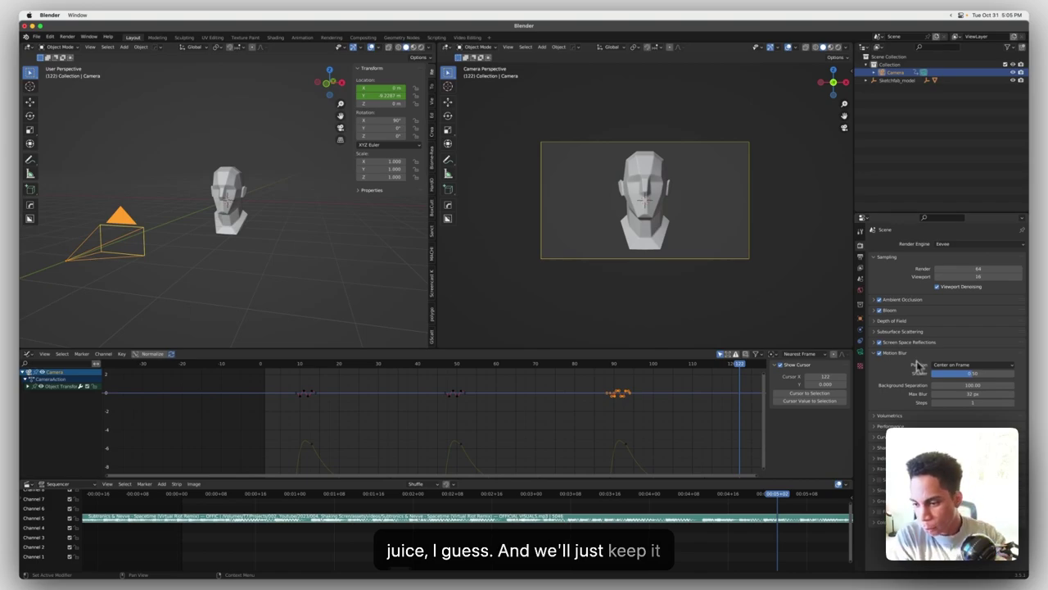
{"action": "left_click", "coordinate": [892, 353]}
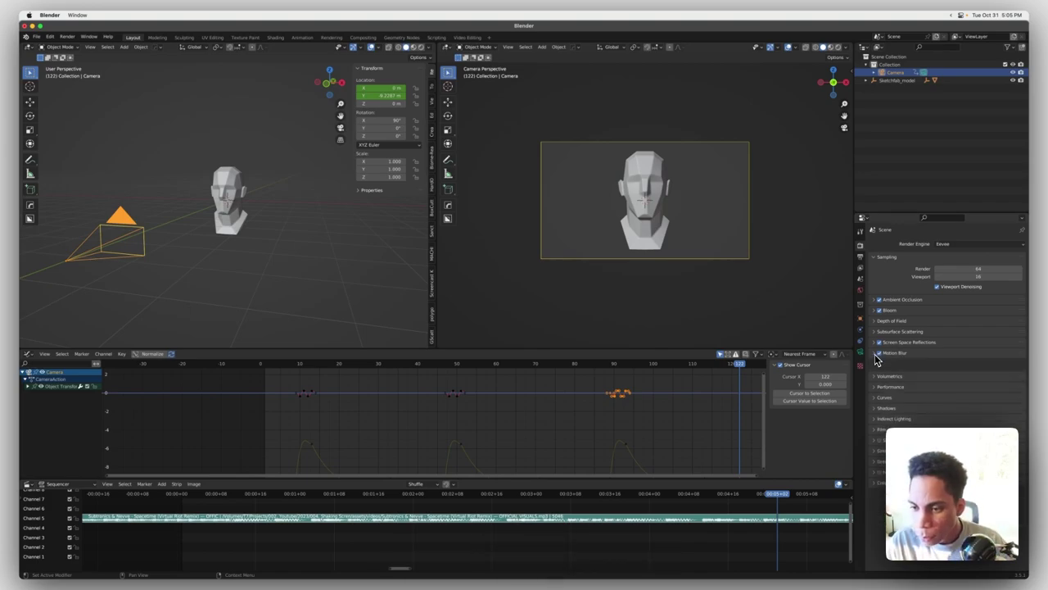
{"action": "left_click", "coordinate": [554, 365]}
{"action": "left_click_drag", "start_coordinate": [554, 366], "coordinate": [260, 366]}
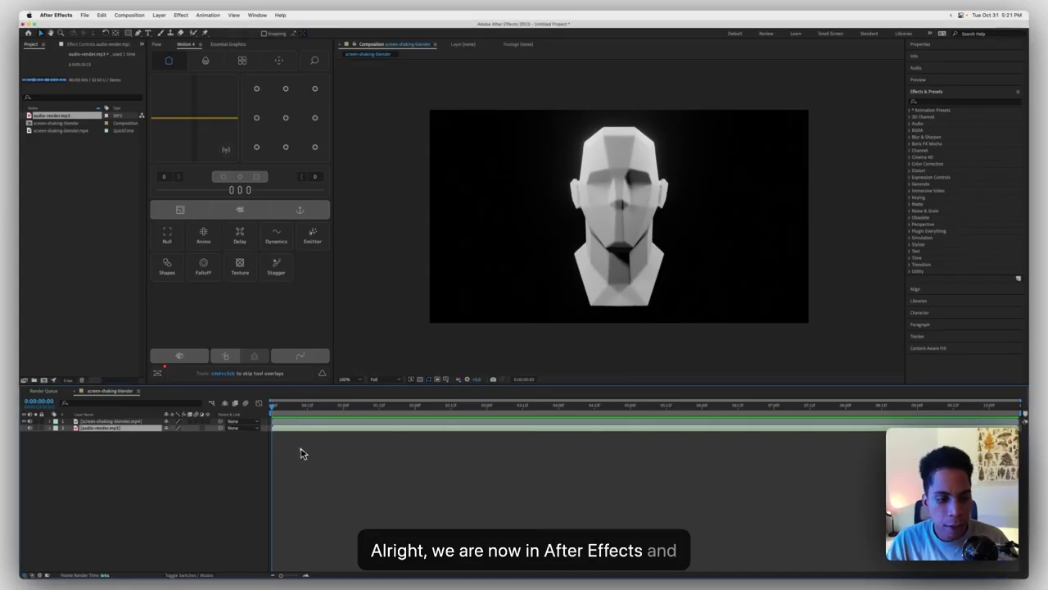
In After Effects, reveal the waveform of the audio-render.mp3 layer in the screen-shaking-blender composition.
{"action": "left_click", "coordinate": [164, 445]}
{"action": "left_click", "coordinate": [129, 422]}
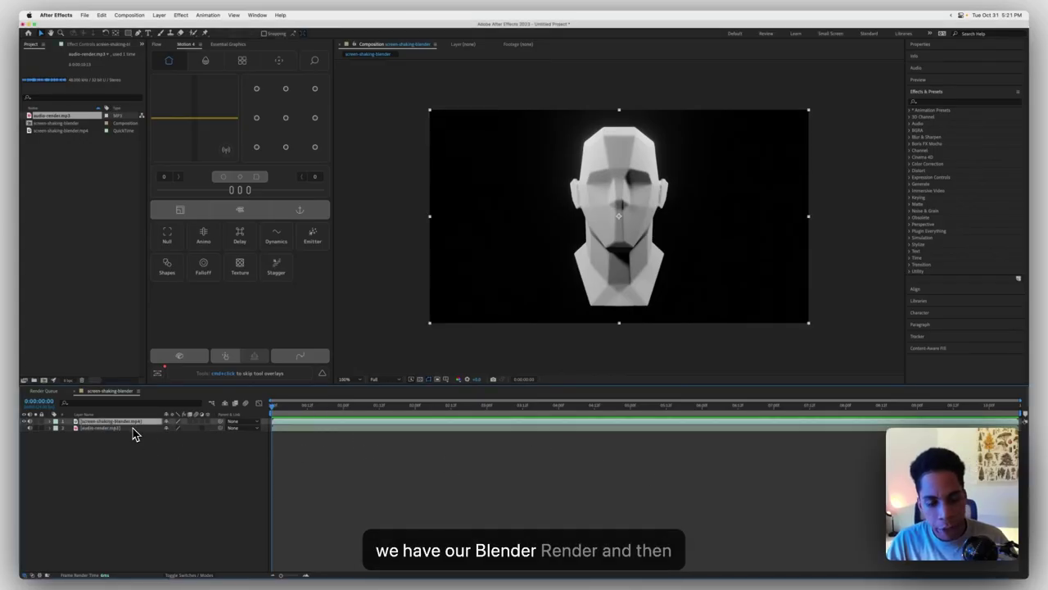
{"action": "left_click_drag", "start_coordinate": [287, 409], "coordinate": [273, 407]}
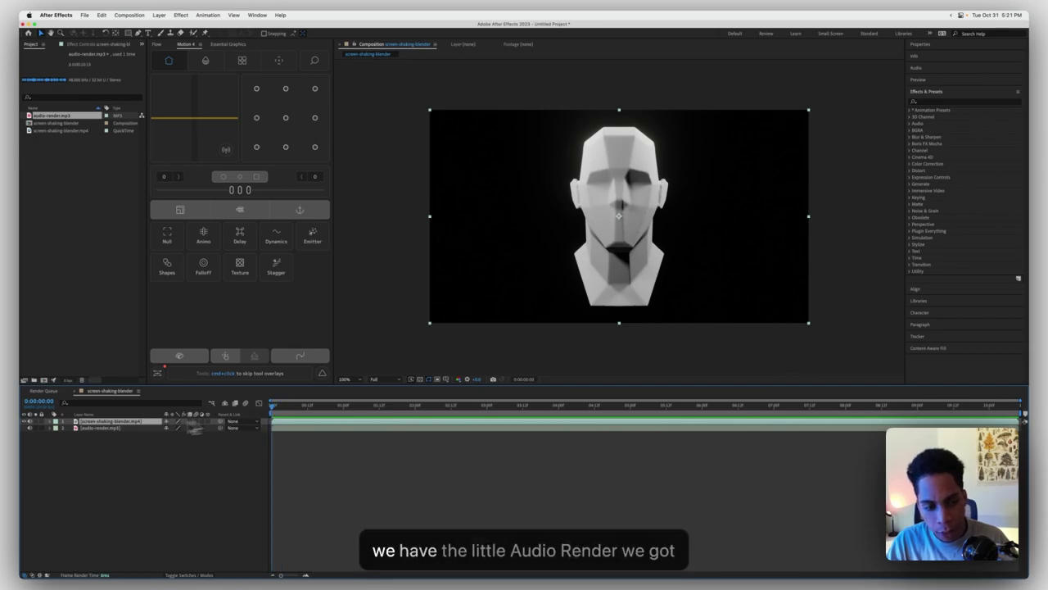
{"action": "left_click", "coordinate": [109, 429]}
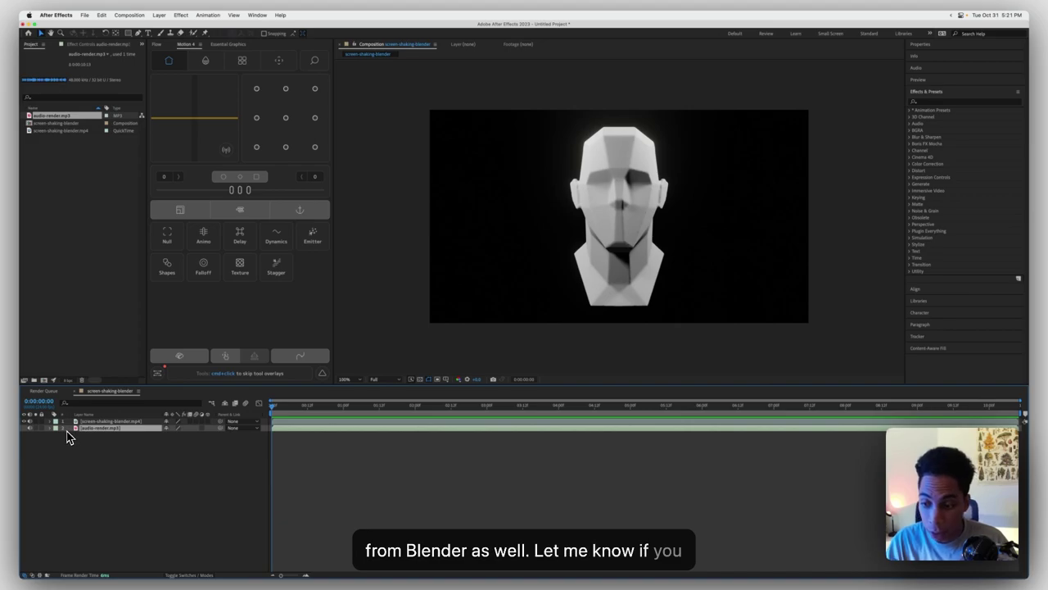
{"action": "key", "text": "l"}
{"action": "key", "text": "l"}
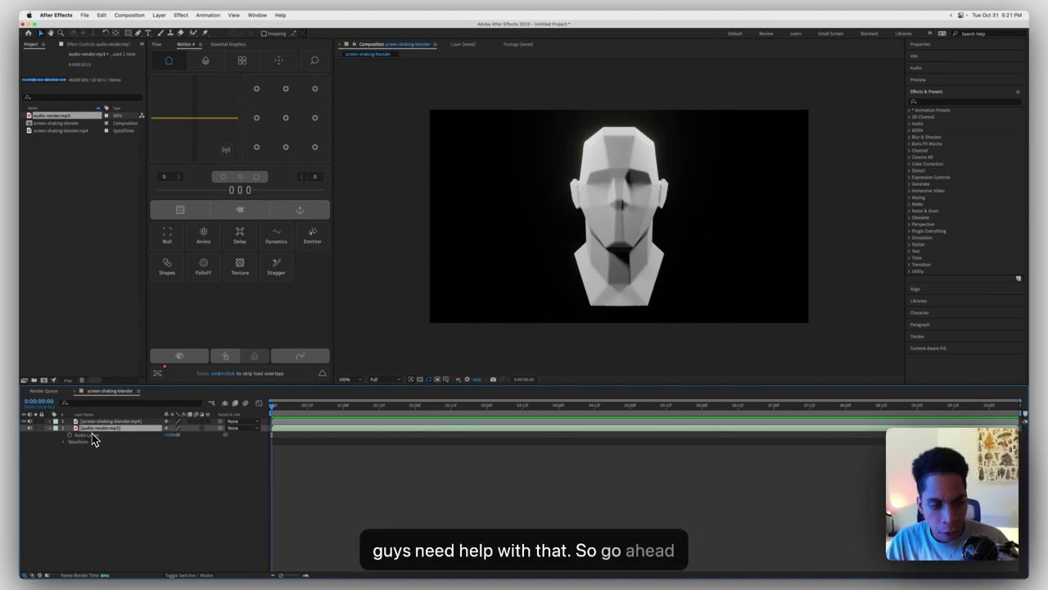
{"action": "left_click", "coordinate": [65, 442]}
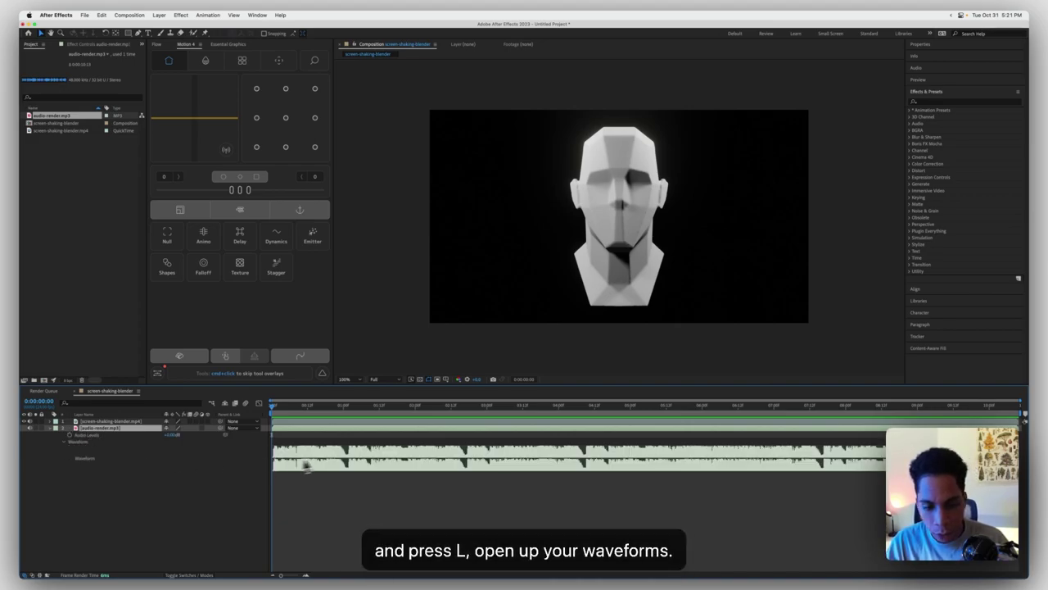
Create a new adjustment layer above the screen-shaking-blender.mp4 layer and return the playhead to the start of the composition.
{"action": "left_click", "coordinate": [97, 422]}
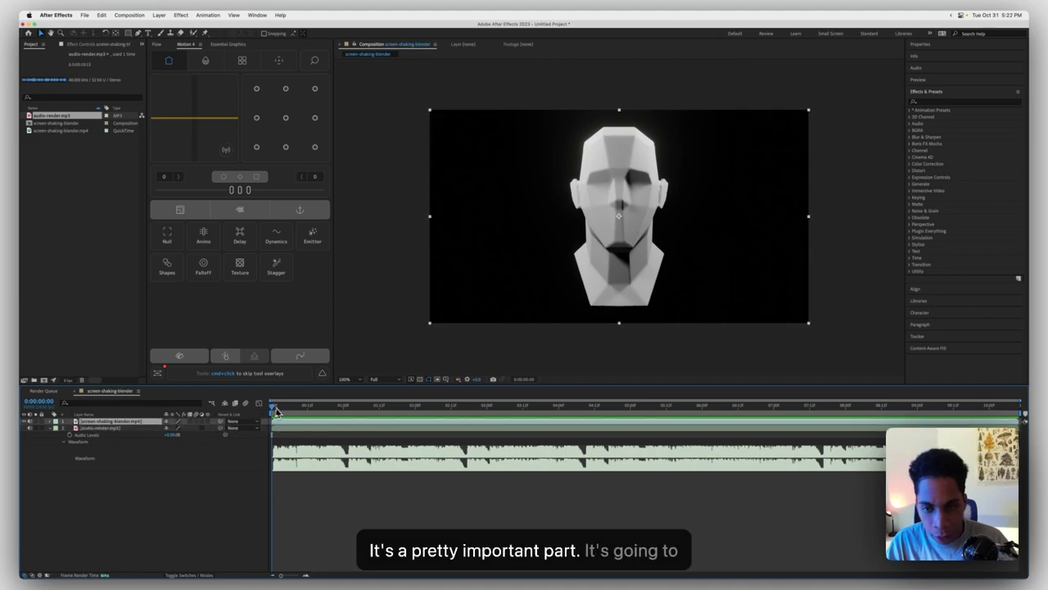
{"action": "mouse_move", "coordinate": [276, 411]}
{"action": "left_mouse_down"}
{"action": "mouse_move", "coordinate": [632, 427]}
{"action": "mouse_move", "coordinate": [272, 421]}
{"action": "left_mouse_up"}
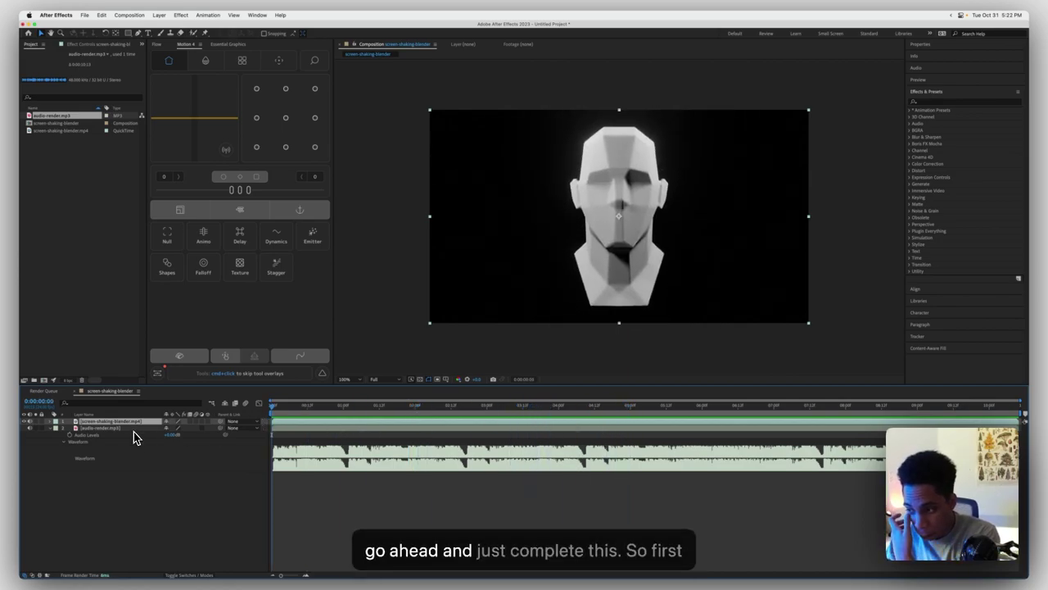
{"action": "right_click", "coordinate": [146, 489]}
{"action": "mouse_move", "coordinate": [155, 474]}
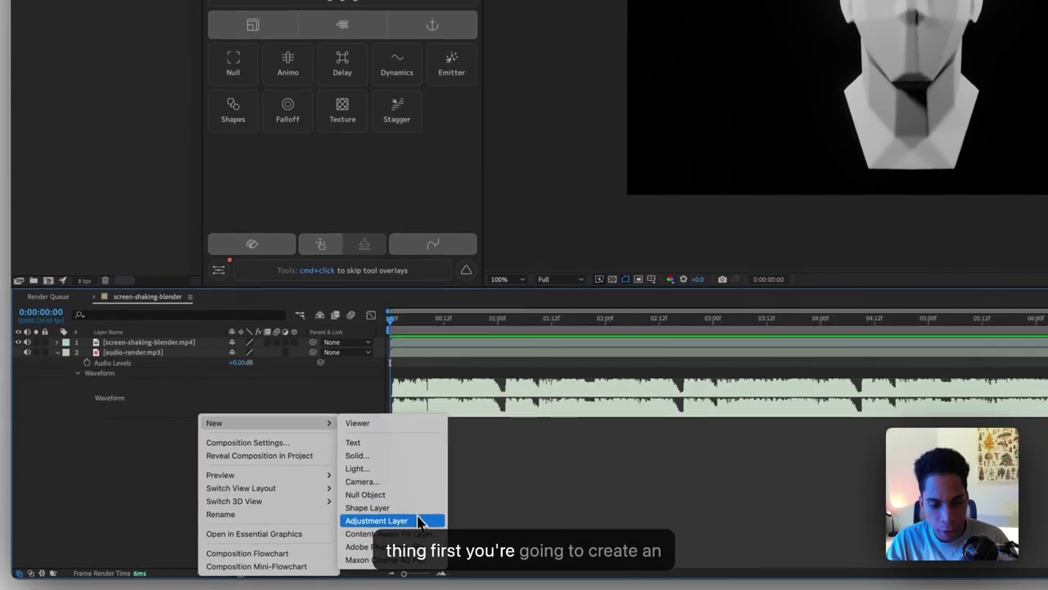
{"action": "left_click", "coordinate": [348, 524]}
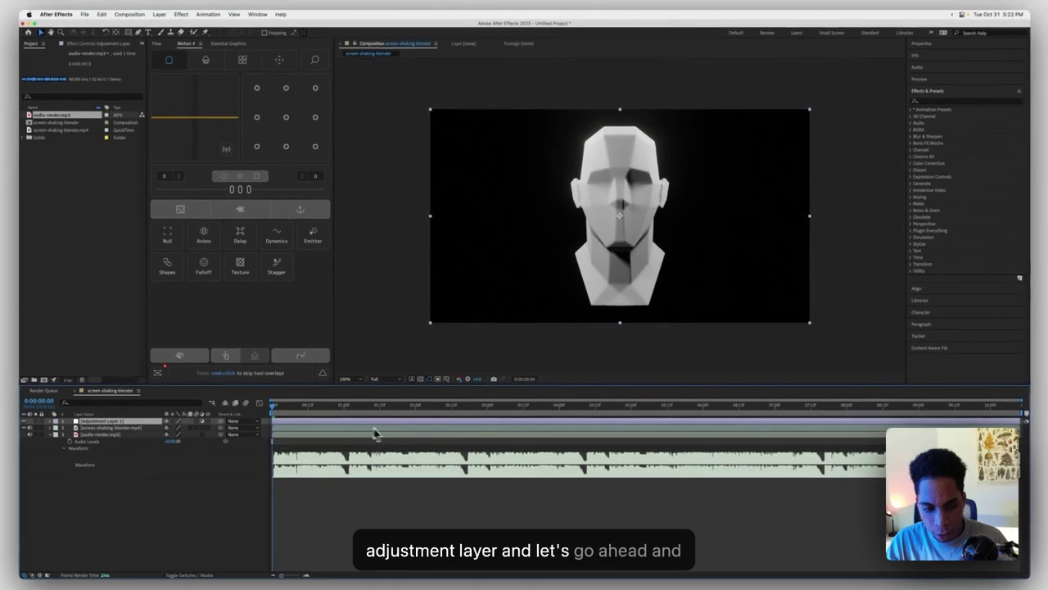
{"action": "left_click_drag", "start_coordinate": [394, 318], "coordinate": [425, 322]}
{"action": "left_click_drag", "start_coordinate": [293, 413], "coordinate": [268, 409]}
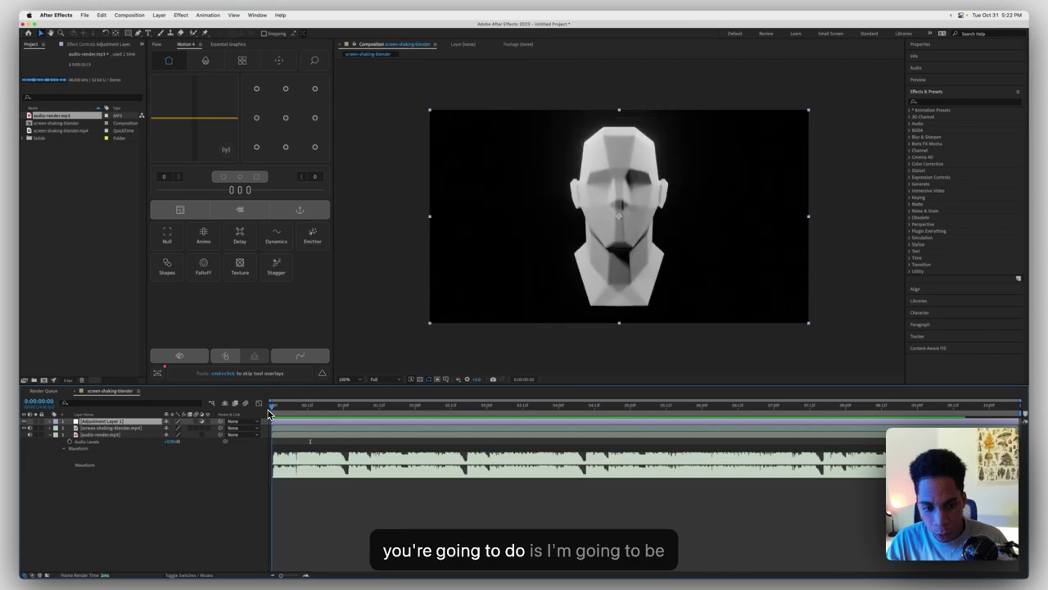
Split the adjustment layer at frame 1 of the composition.
{"action": "left_click", "coordinate": [132, 428]}
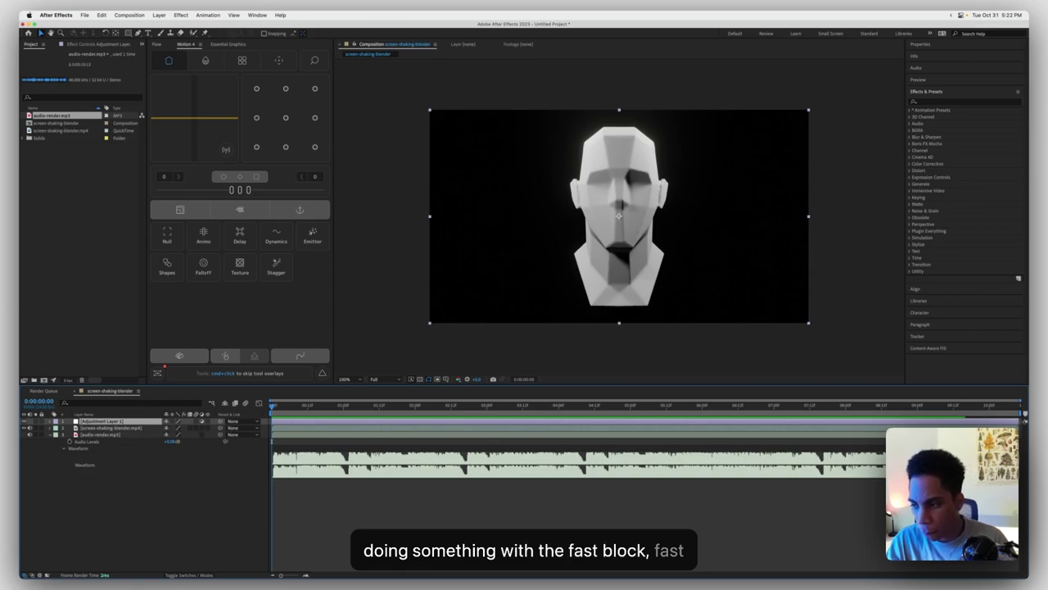
{"action": "key", "text": "ctrl+space"}
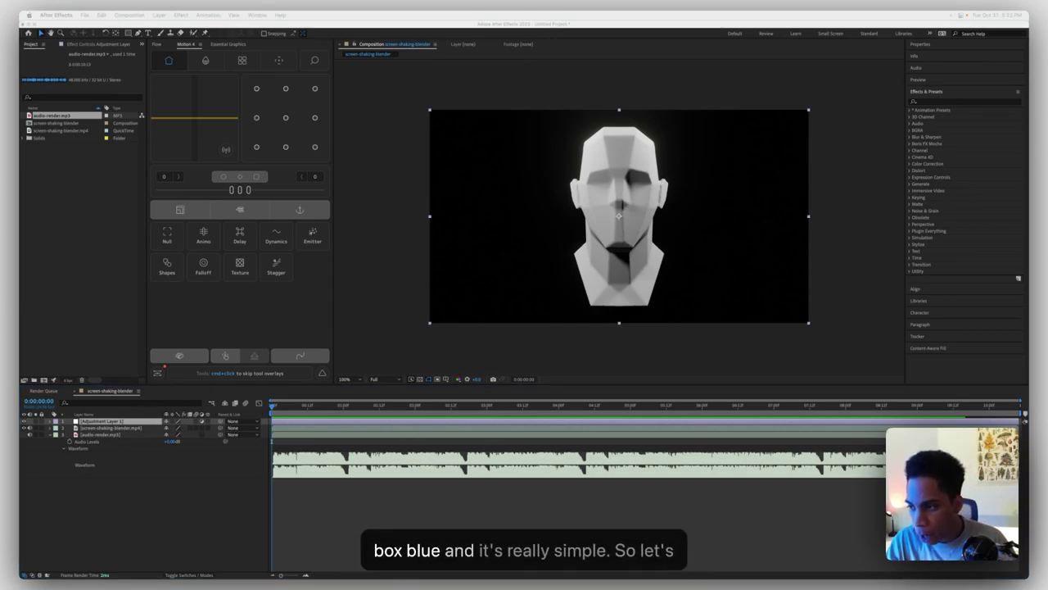
{"action": "left_click", "coordinate": [318, 524]}
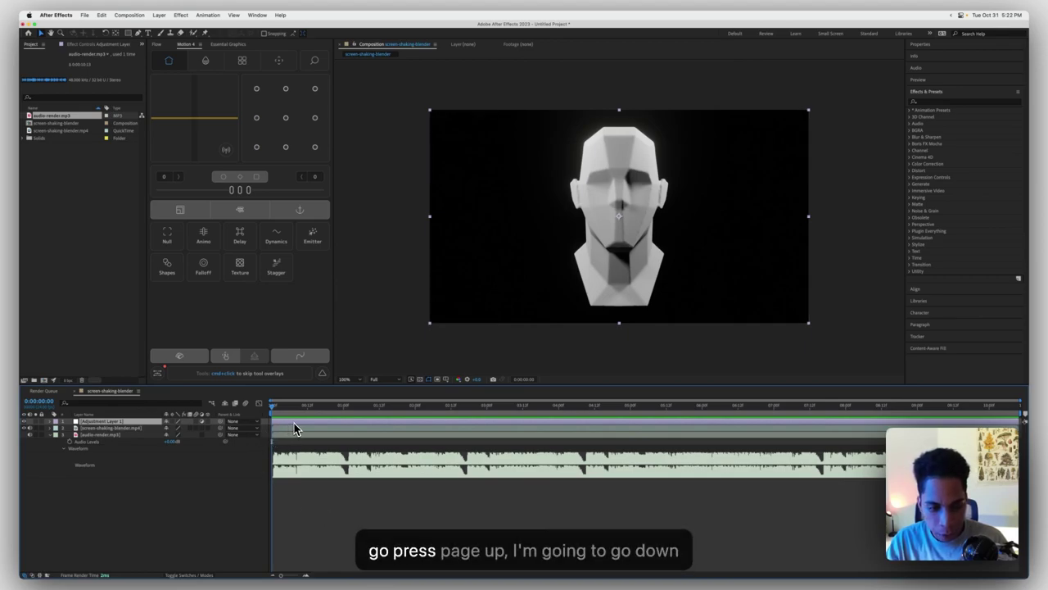
{"action": "key", "text": "Page_Down"}
{"action": "key", "text": "Page_Down"}
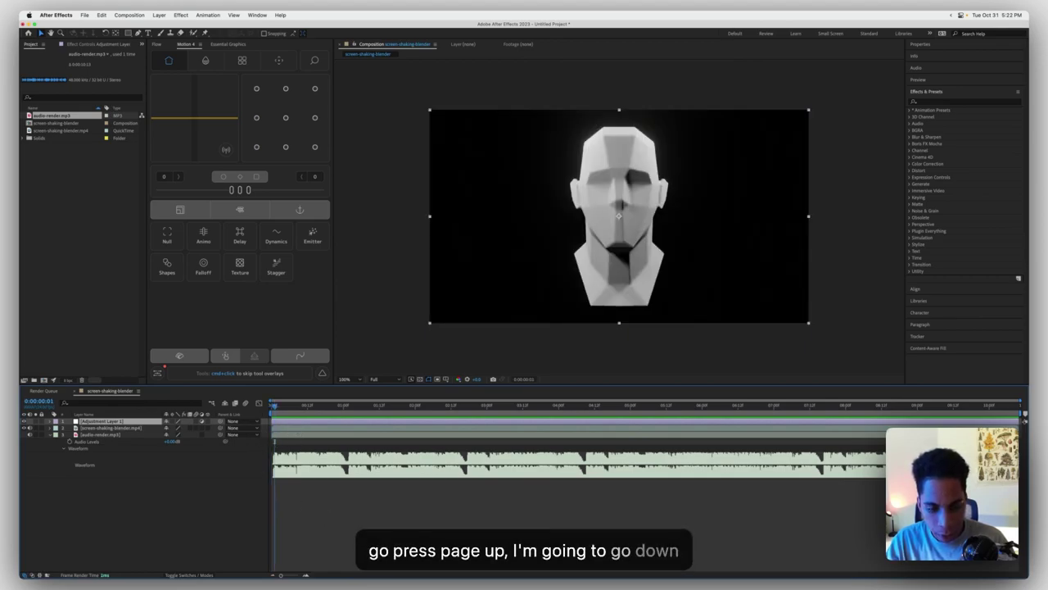
{"action": "right_click", "coordinate": [285, 423]}
{"action": "key", "text": "Escape"}
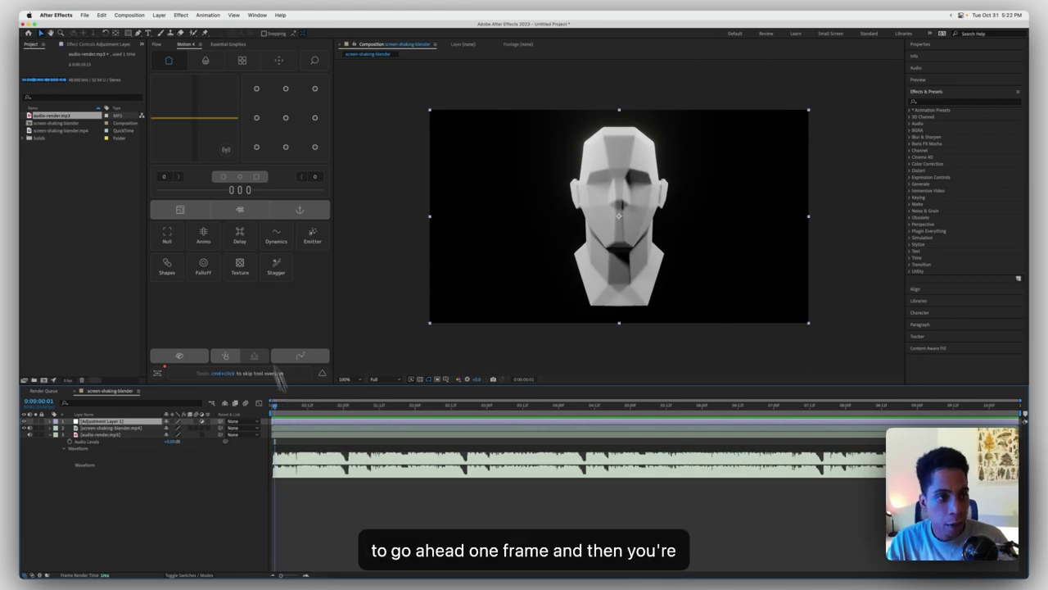
{"action": "left_click", "coordinate": [102, 15]}
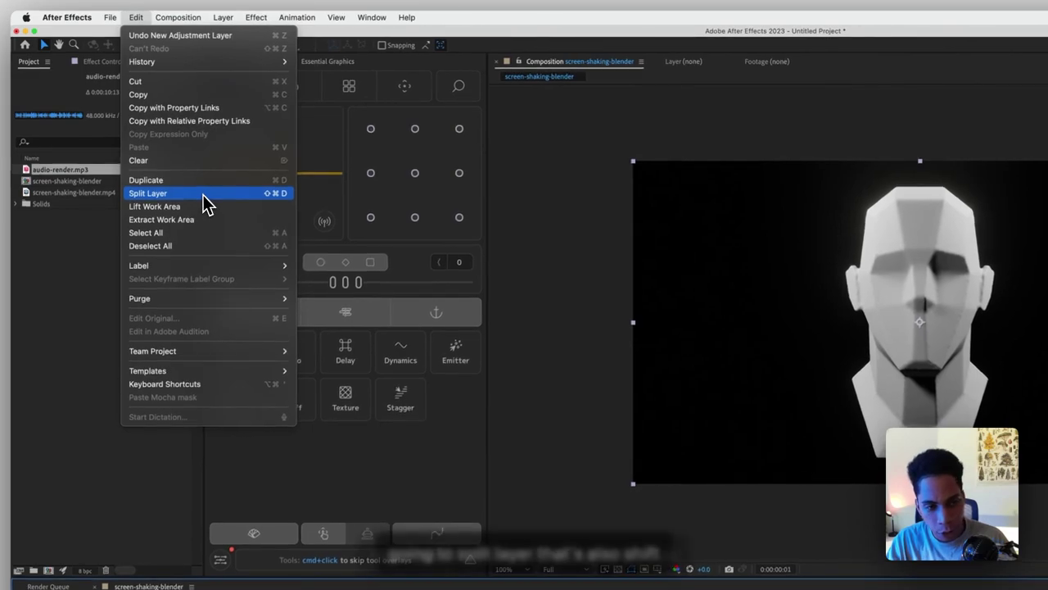
{"action": "left_click", "coordinate": [203, 195]}
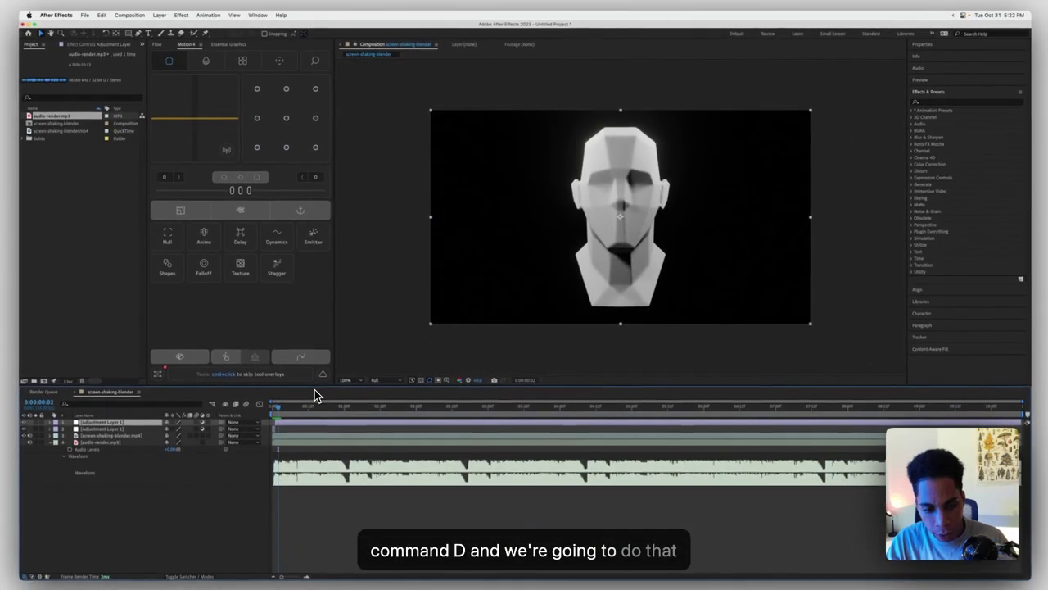
Keep splitting the long adjustment layer at each frame from 2 to 5, and delete the first one-frame piece.
{"action": "left_click", "coordinate": [85, 14]}
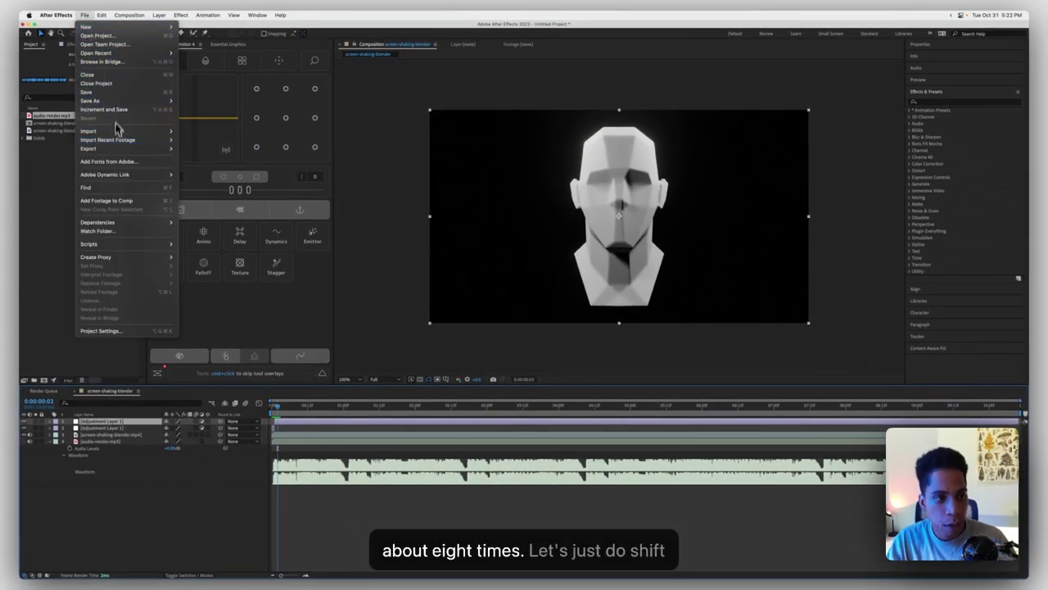
{"action": "left_click", "coordinate": [192, 484]}
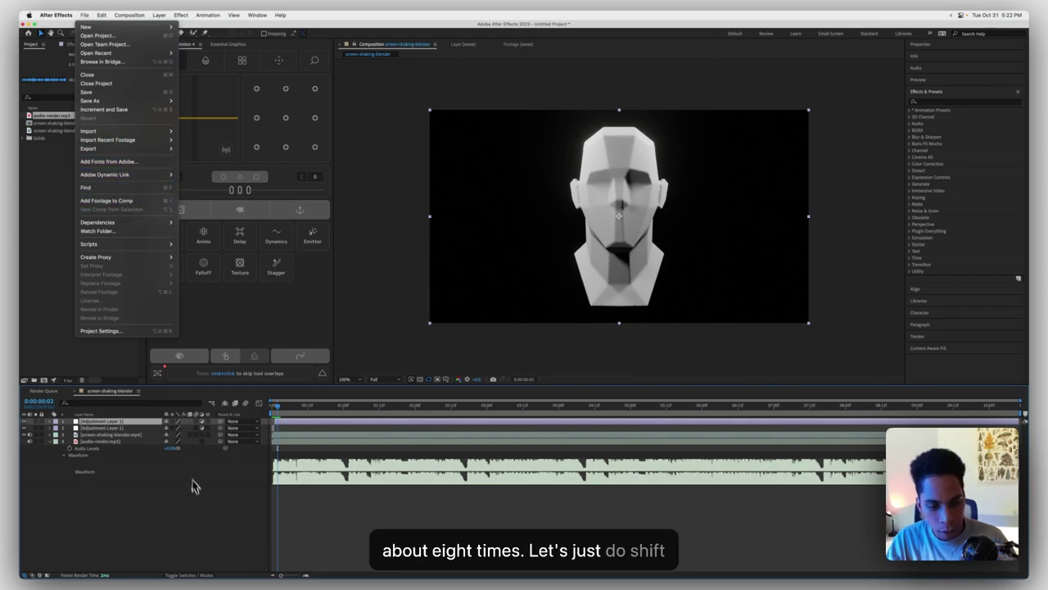
{"action": "key", "text": "super+d"}
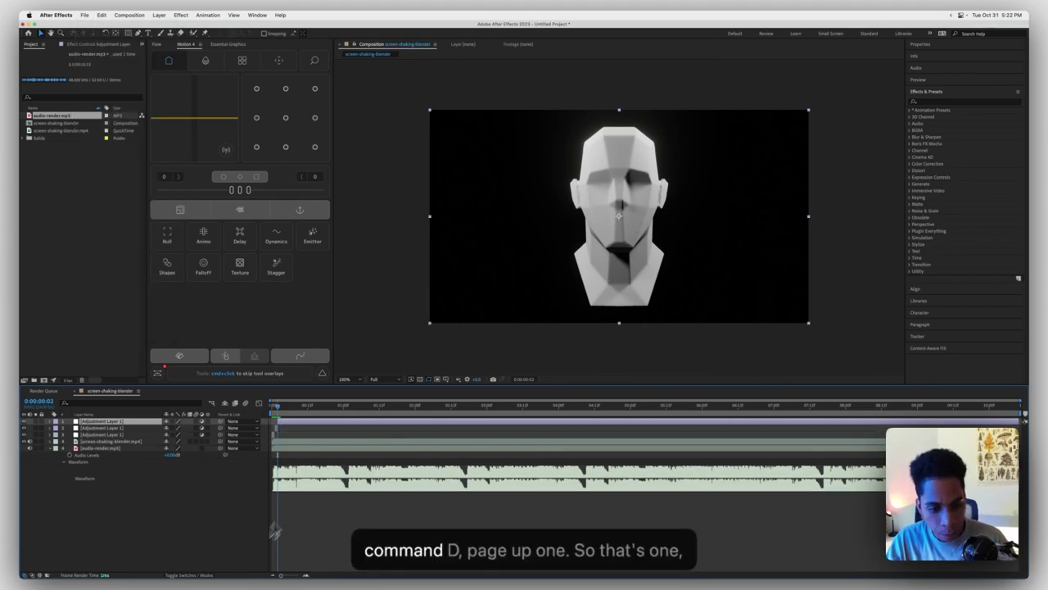
{"action": "key", "text": "super+d"}
{"action": "key", "text": "Page_Down"}
{"action": "key", "text": "super+d"}
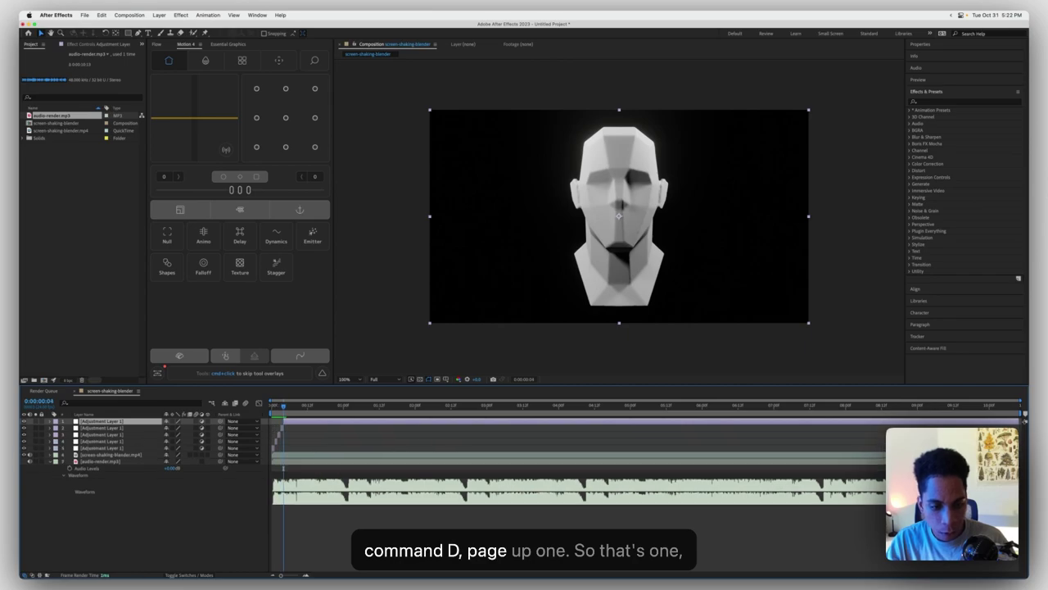
{"action": "key", "text": "Page_Down"}
{"action": "key", "text": "super+d"}
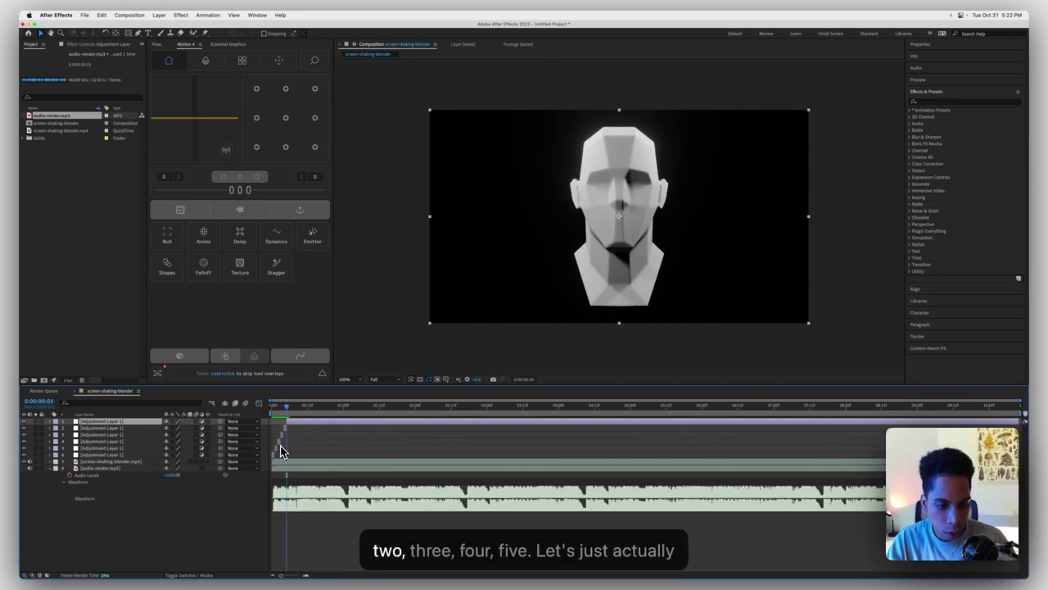
{"action": "key", "text": "Delete"}
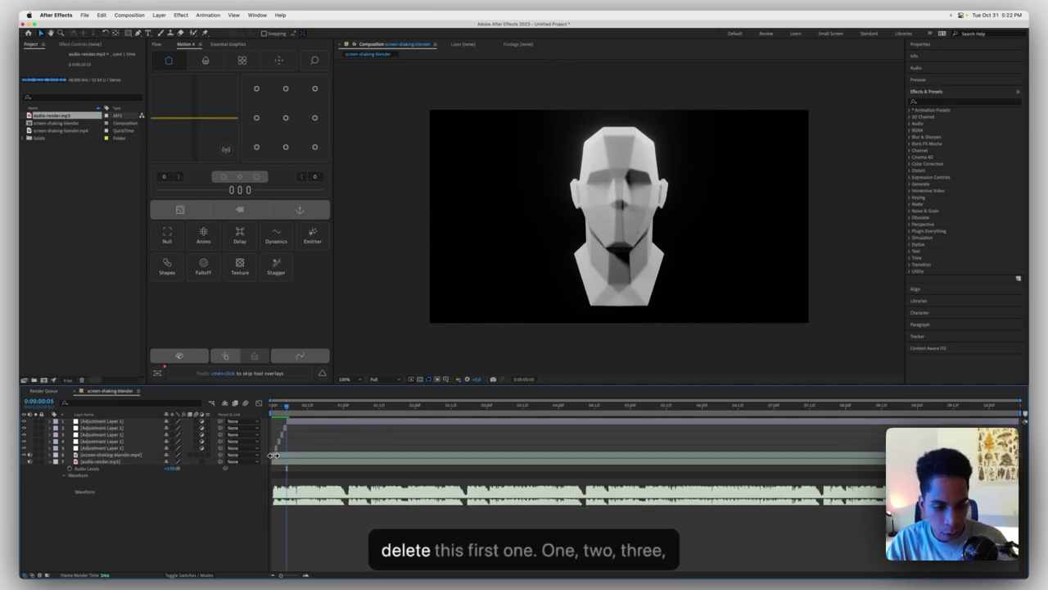
Split only the remaining long adjustment layer at frames 6, 7 and 8.
{"action": "key", "text": "Page_Down"}
{"action": "key", "text": "super+shift+d"}
{"action": "key", "text": "super+z"}
{"action": "left_click", "coordinate": [304, 422]}
{"action": "key", "text": "super+shift+d"}
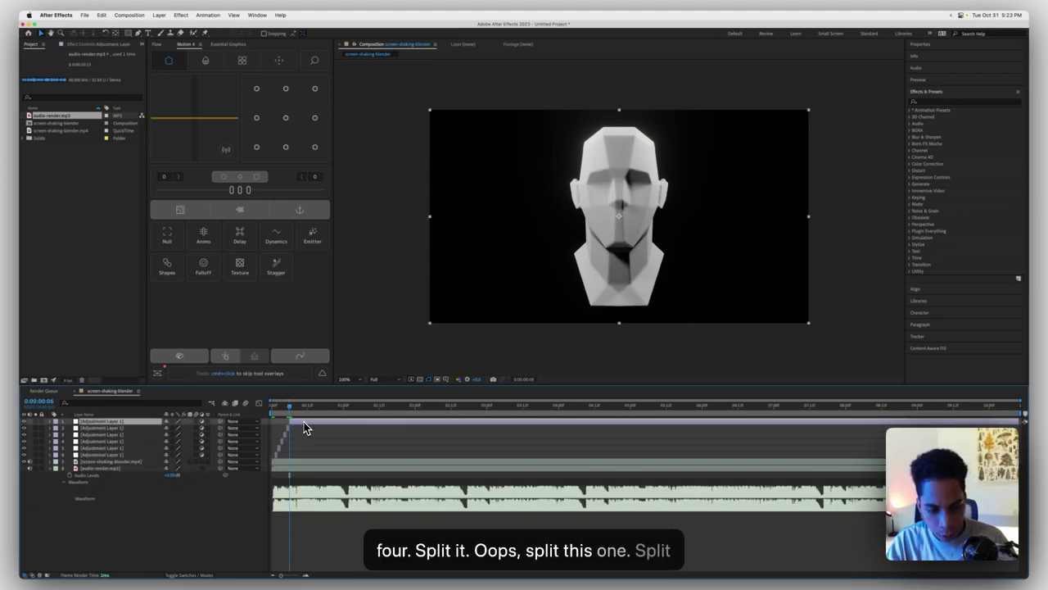
{"action": "key", "text": "Page_Down"}
{"action": "key", "text": "super+shift+d"}
{"action": "key", "text": "Page_Down"}
{"action": "key", "text": "super+shift+d"}
Go through the one-frame pieces, split the long adjustment layer at frame 9, and delete the remainder after it.
{"action": "left_click", "coordinate": [275, 468]}
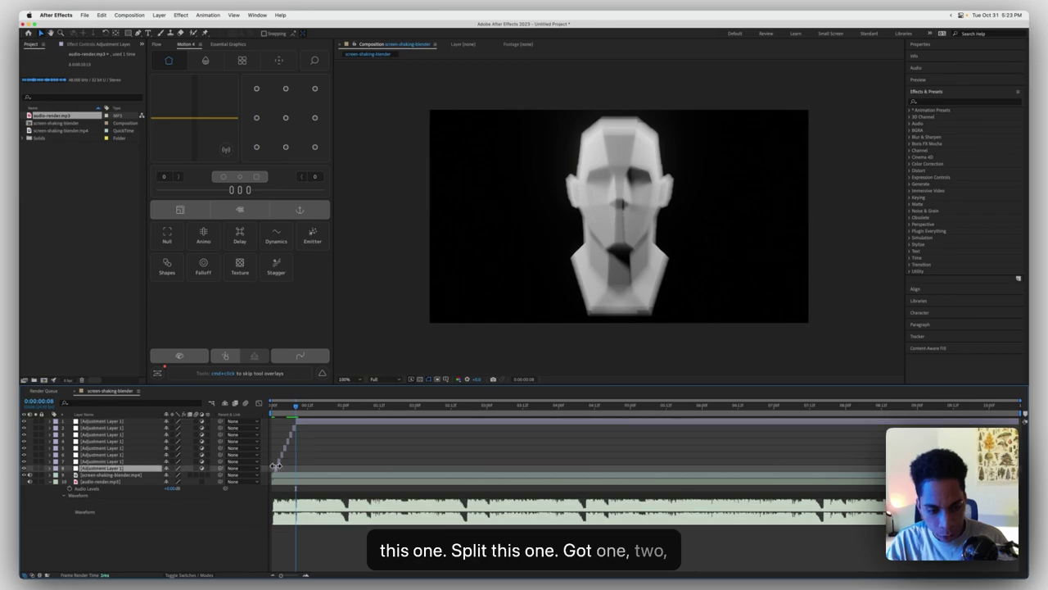
{"action": "left_click", "coordinate": [279, 462]}
{"action": "left_click", "coordinate": [283, 454]}
{"action": "left_click", "coordinate": [285, 448]}
{"action": "left_click", "coordinate": [289, 435]}
{"action": "left_click", "coordinate": [294, 428]}
{"action": "left_click", "coordinate": [308, 422]}
{"action": "key", "text": "Page_Down"}
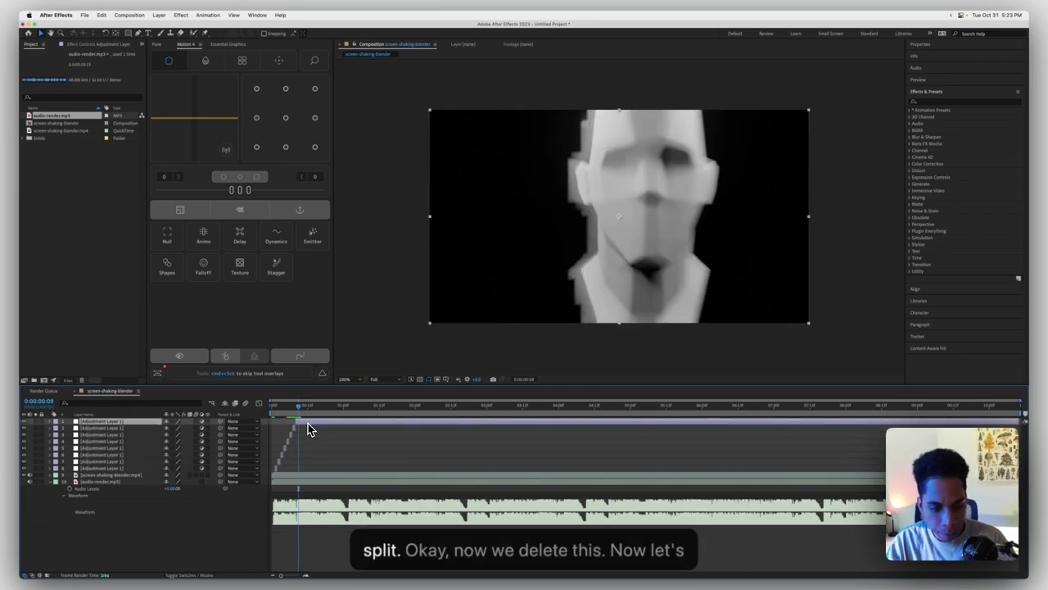
{"action": "key", "text": "super+shift+d"}
{"action": "key", "text": "Delete"}
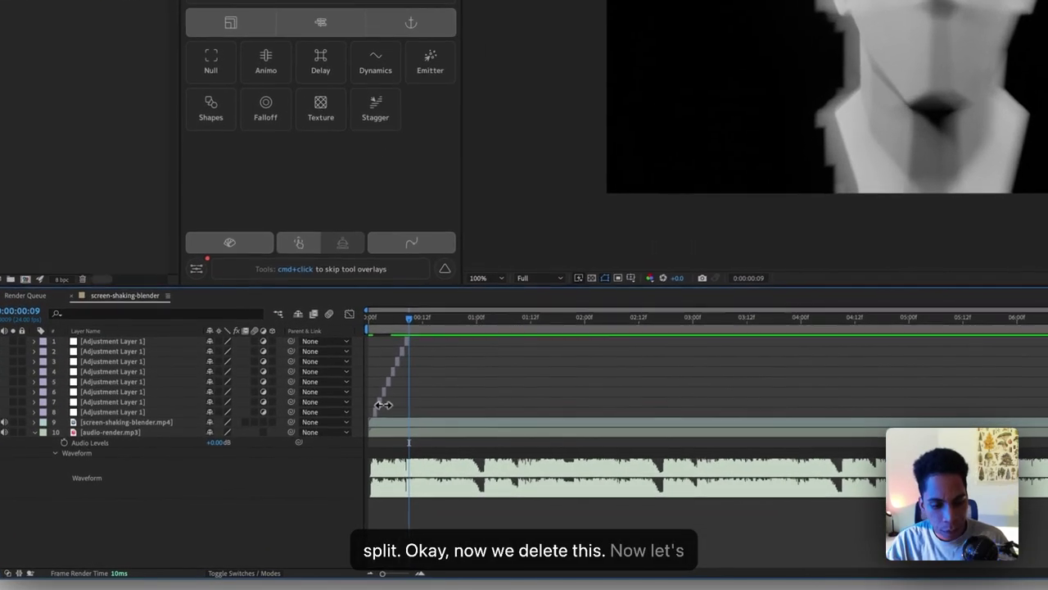
Delete every other one-frame adjustment piece, removing layers 7, 5, 3 and 1.
{"action": "left_click", "coordinate": [281, 461]}
{"action": "left_click", "coordinate": [286, 448], "text": "shift"}
{"action": "left_click", "coordinate": [395, 401]}
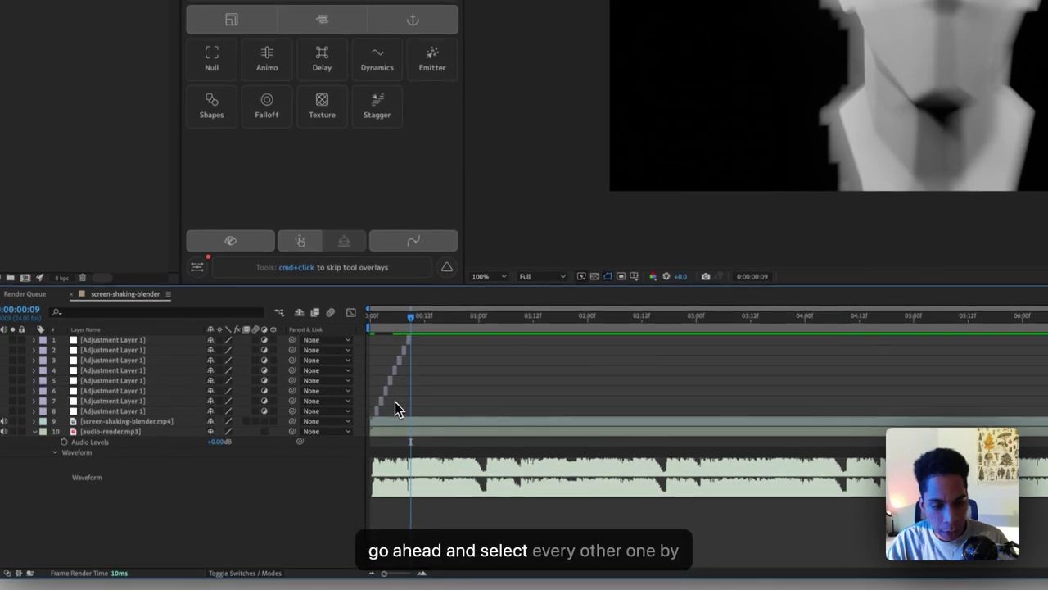
{"action": "left_click", "coordinate": [382, 401]}
{"action": "left_click", "coordinate": [390, 381], "text": "super"}
{"action": "left_click", "coordinate": [398, 361], "text": "super"}
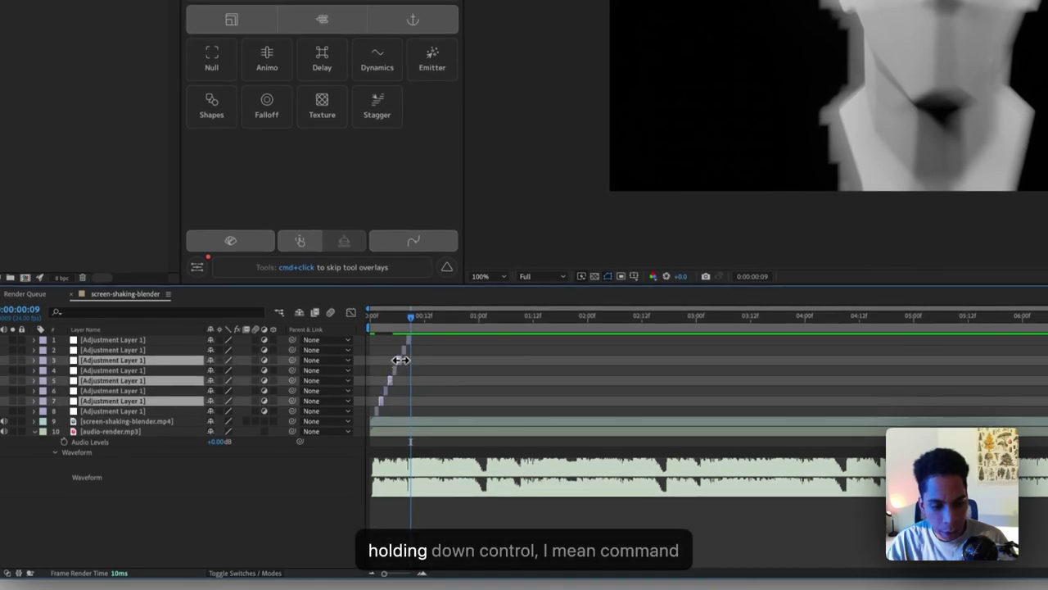
{"action": "left_click", "coordinate": [407, 341], "text": "super"}
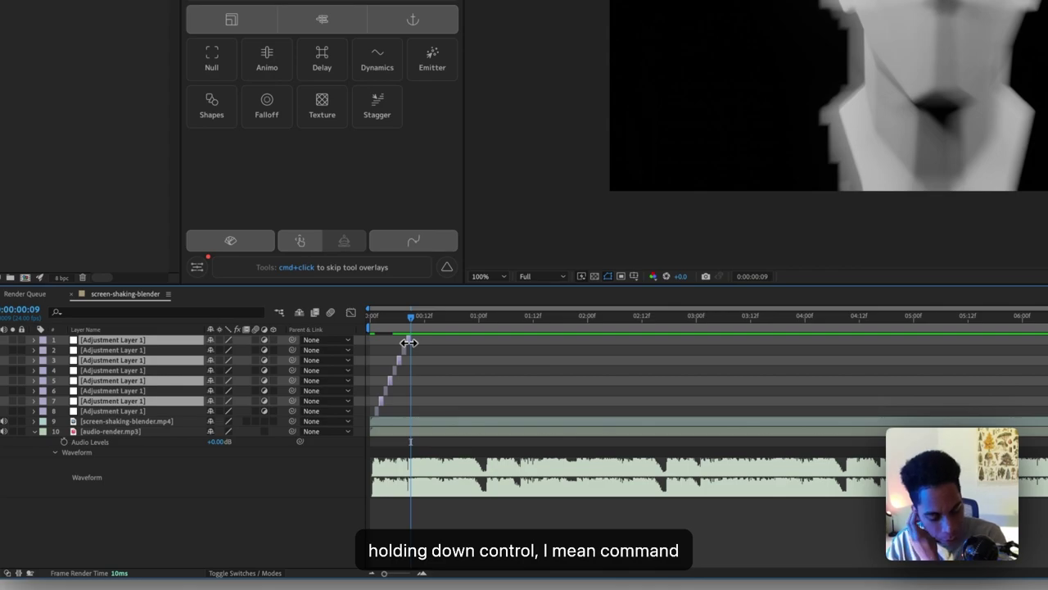
{"action": "key", "text": "Delete"}
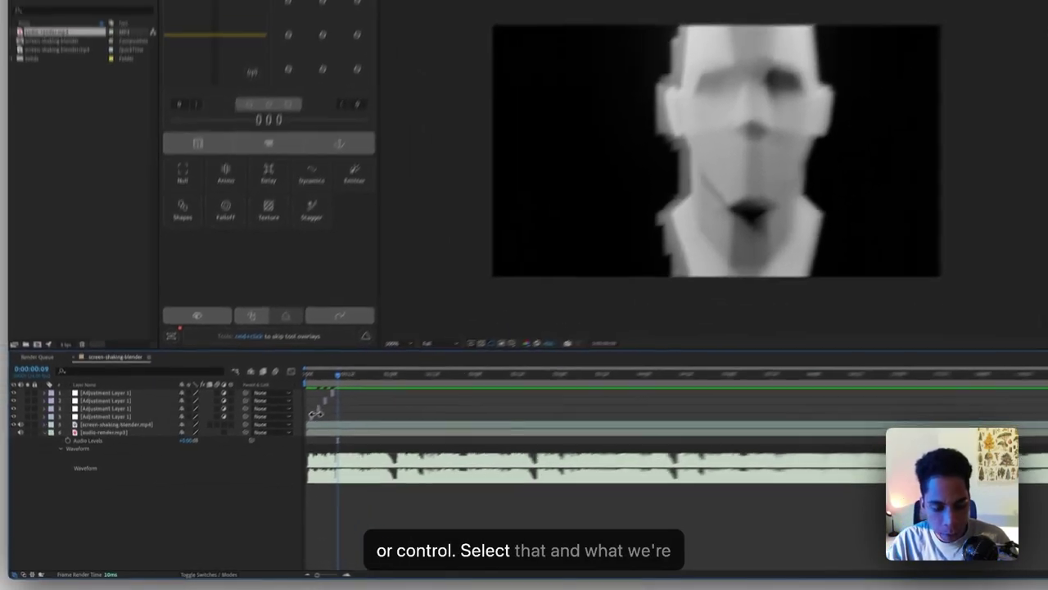
Pre-compose the four remaining adjustment layers into a new composition named Blur, moving all attributes and opening it.
{"action": "left_click", "coordinate": [149, 370]}
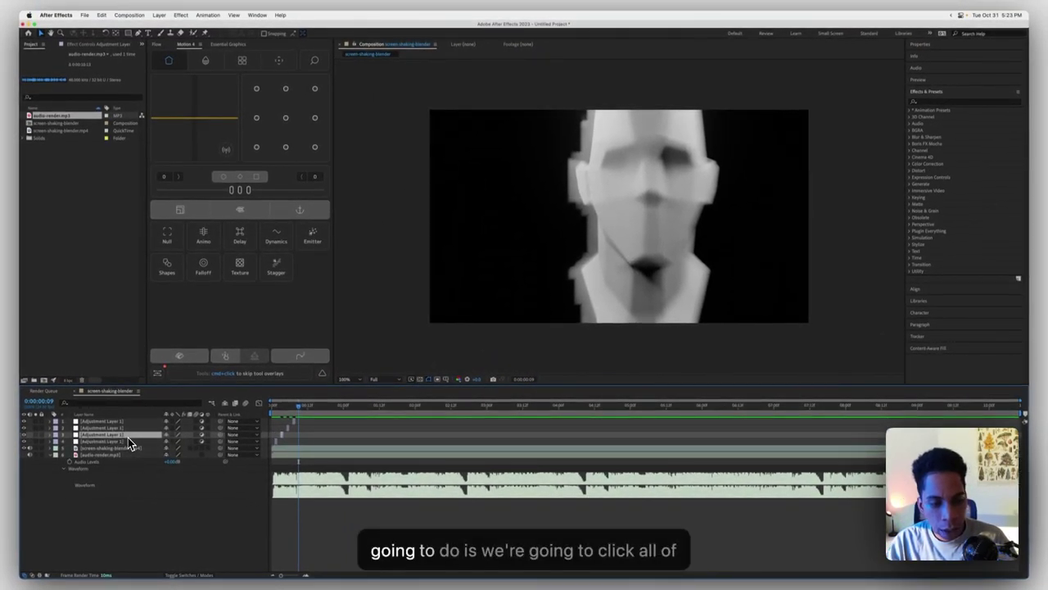
{"action": "left_click", "coordinate": [129, 423], "text": "shift"}
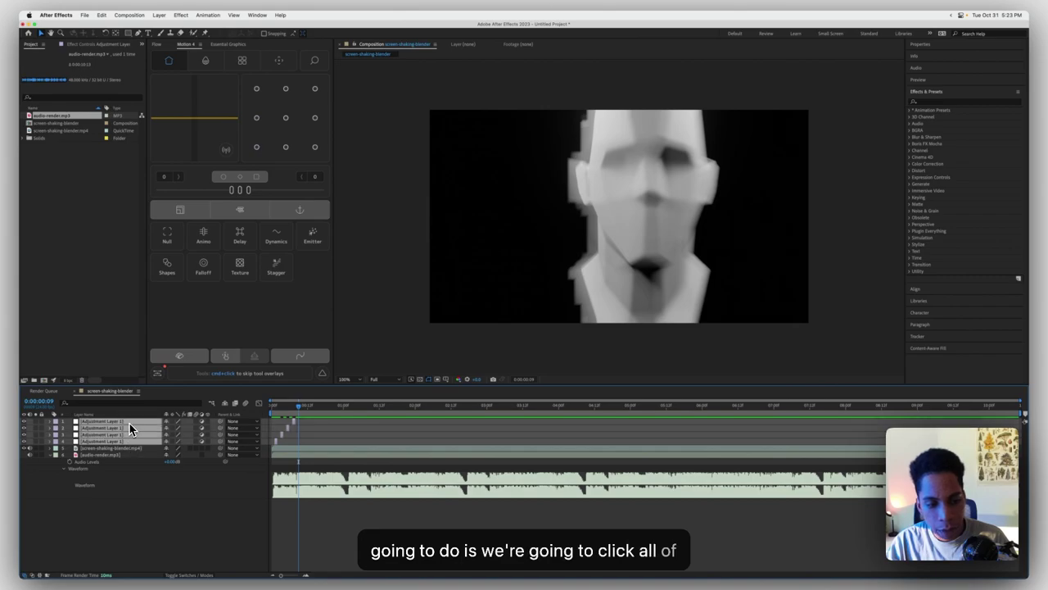
{"action": "right_click", "coordinate": [129, 423]}
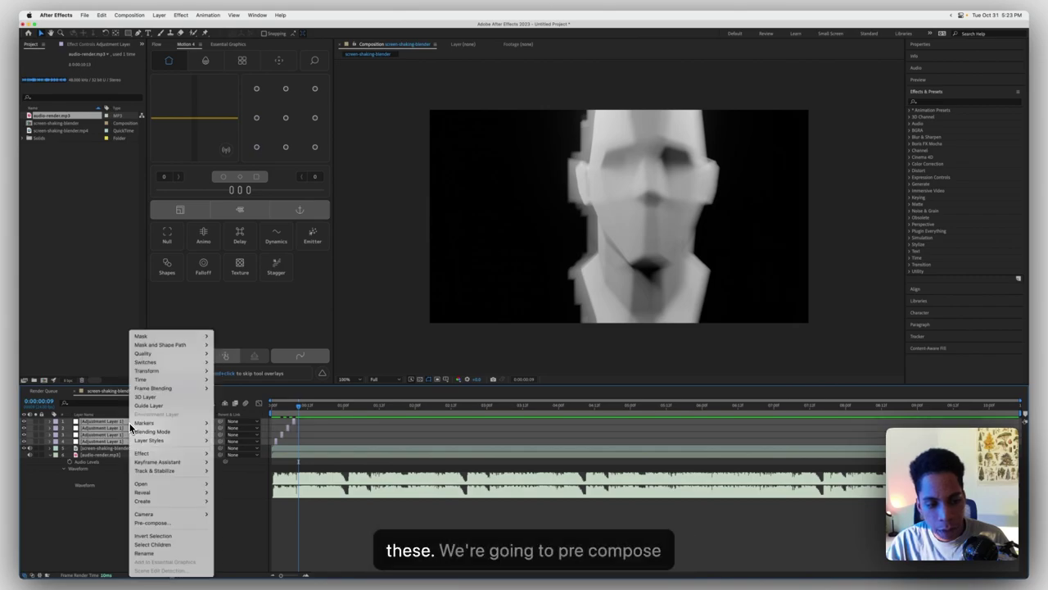
{"action": "left_click", "coordinate": [169, 520]}
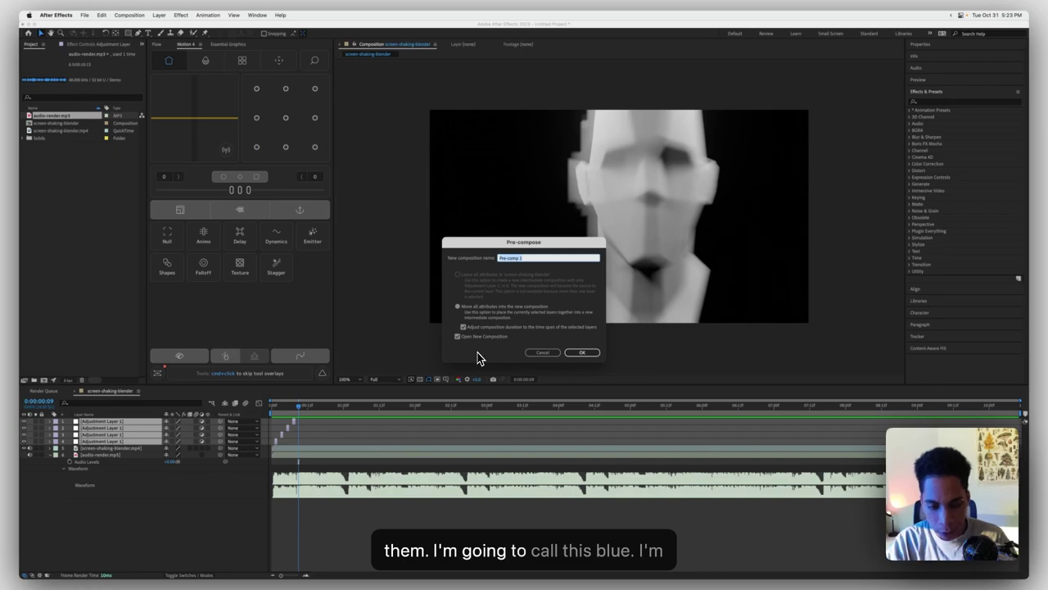
{"action": "type", "text": "Blur"}
{"action": "key", "text": "Return"}
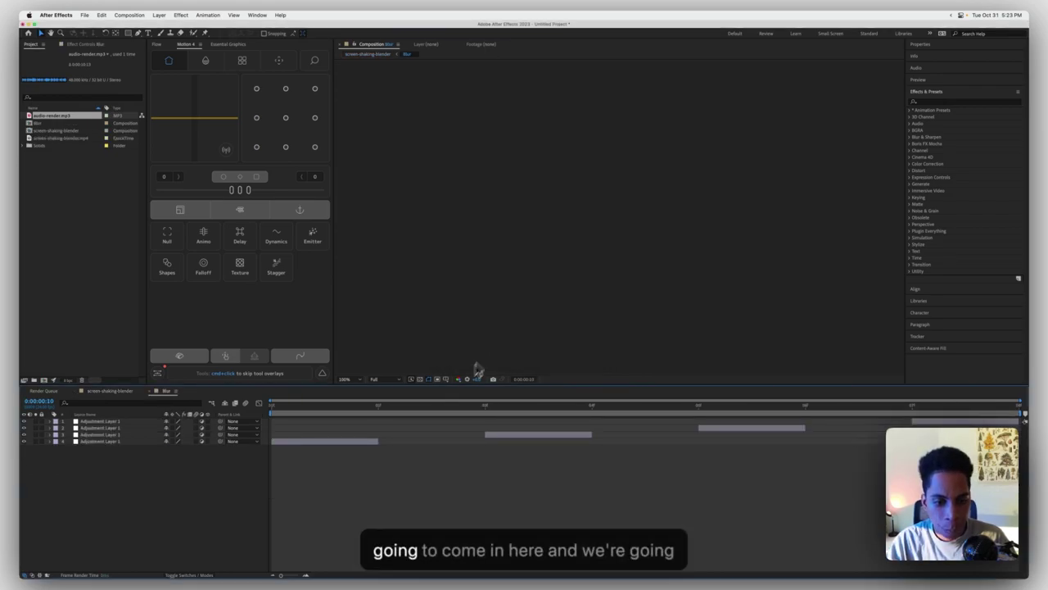
Search the effects for "fast", apply Fast Box Blur to the adjustment layers in the Blur composition, and return to the screen-shaking-blender composition.
{"action": "left_click", "coordinate": [368, 442]}
{"action": "key", "text": "super+shift+a"}
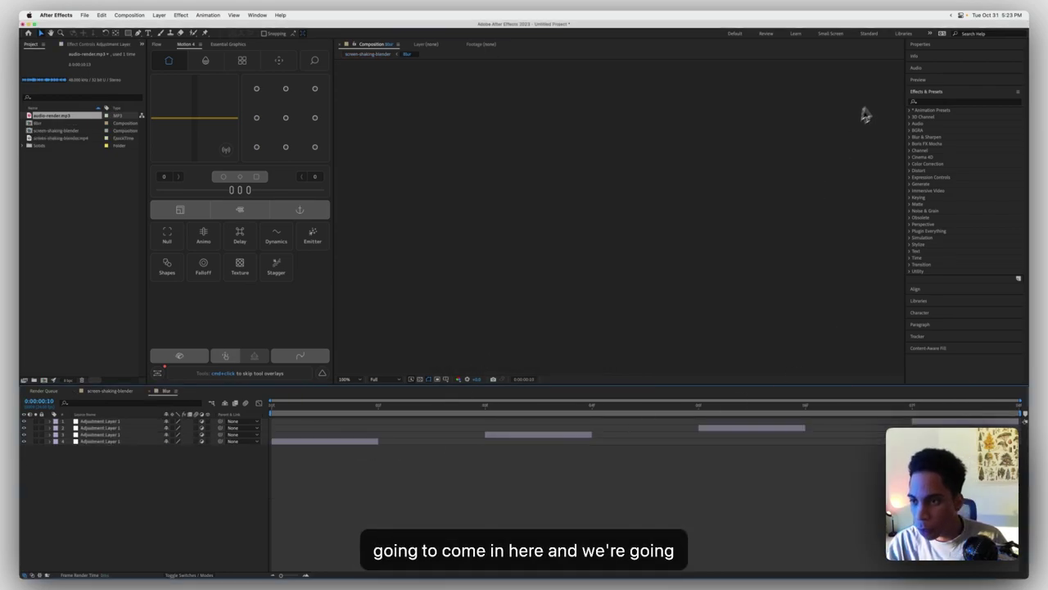
{"action": "left_click", "coordinate": [931, 103]}
{"action": "type", "text": "fast"}
{"action": "left_click_drag", "start_coordinate": [948, 156], "coordinate": [953, 161]}
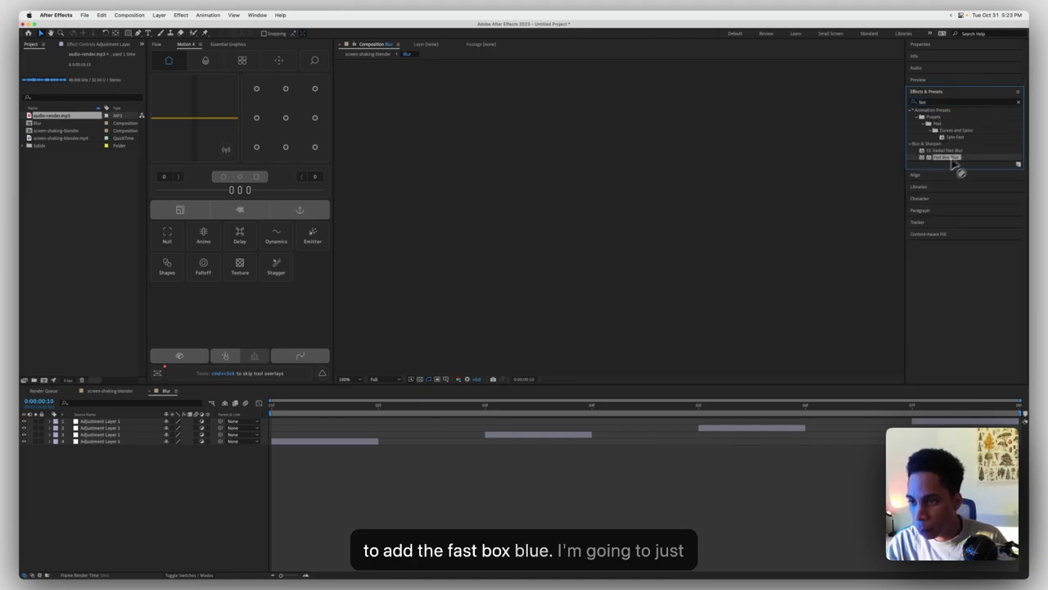
{"action": "left_click_drag", "start_coordinate": [344, 486], "coordinate": [352, 443]}
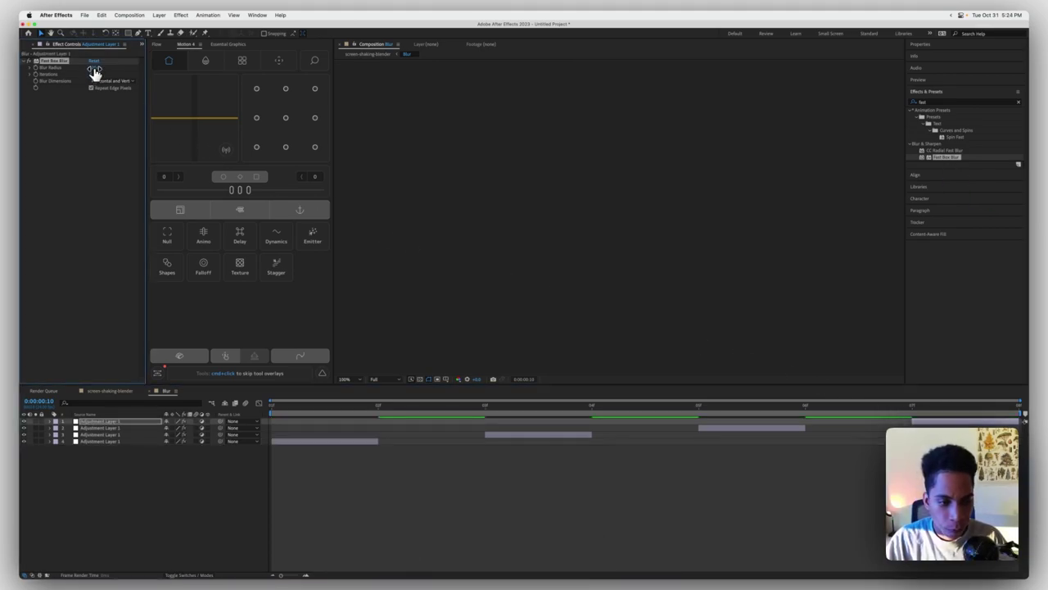
{"action": "left_click", "coordinate": [108, 391]}
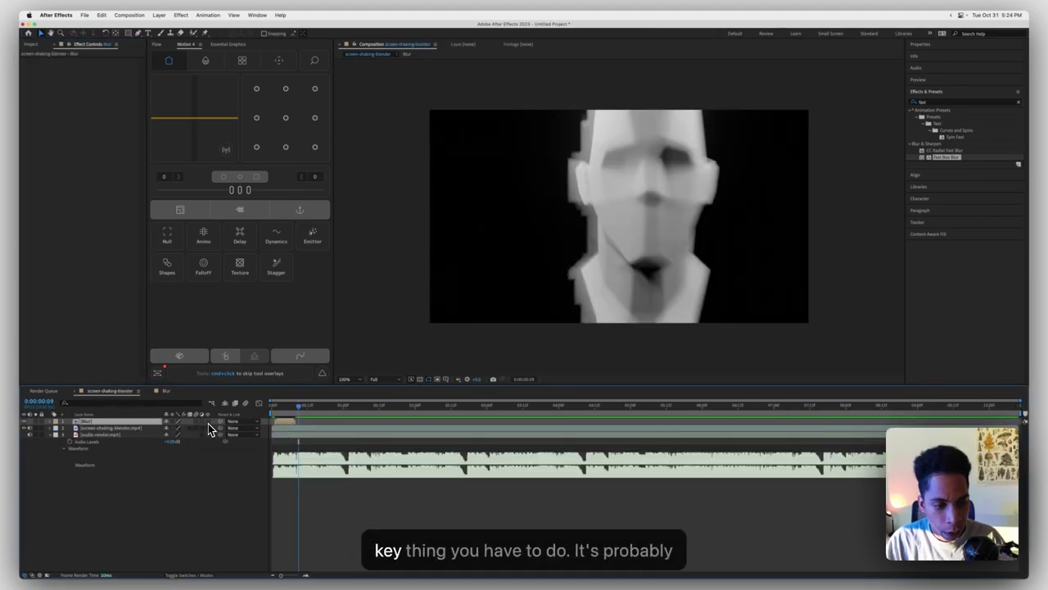
Turn on Collapse Transformations for the Blur layer and scrub its first frames to check the blur.
{"action": "left_click_drag", "start_coordinate": [281, 406], "coordinate": [286, 409]}
{"action": "left_click", "coordinate": [208, 493]}
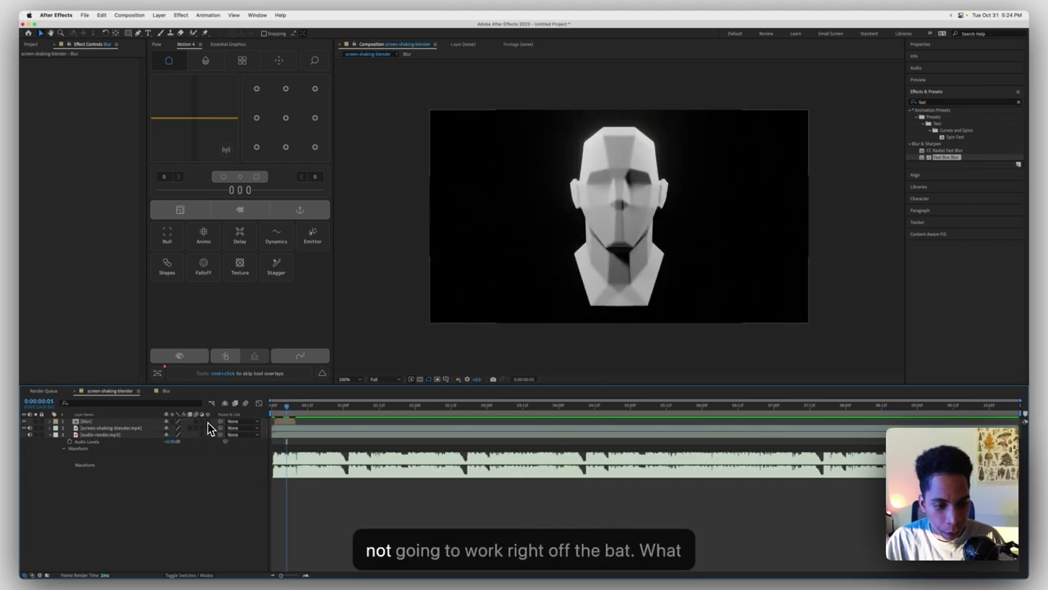
{"action": "left_click", "coordinate": [201, 574]}
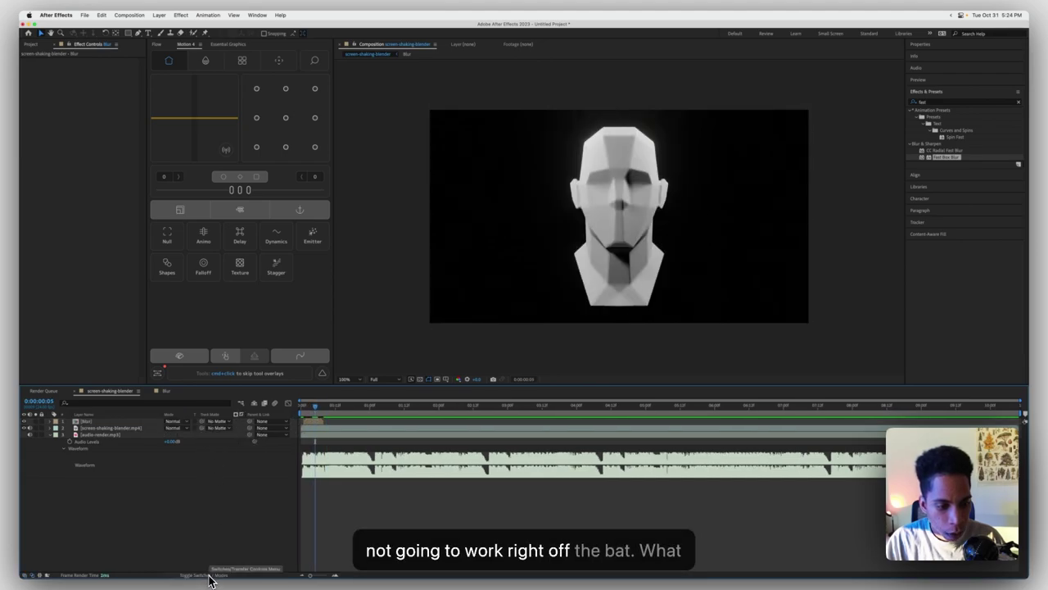
{"action": "left_click", "coordinate": [212, 576]}
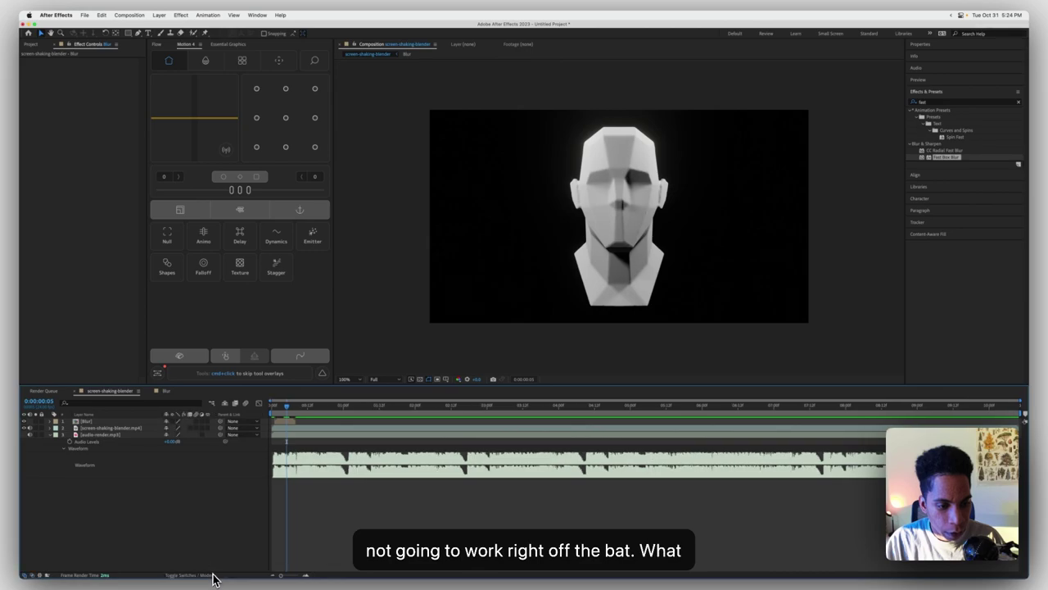
{"action": "left_click", "coordinate": [173, 423]}
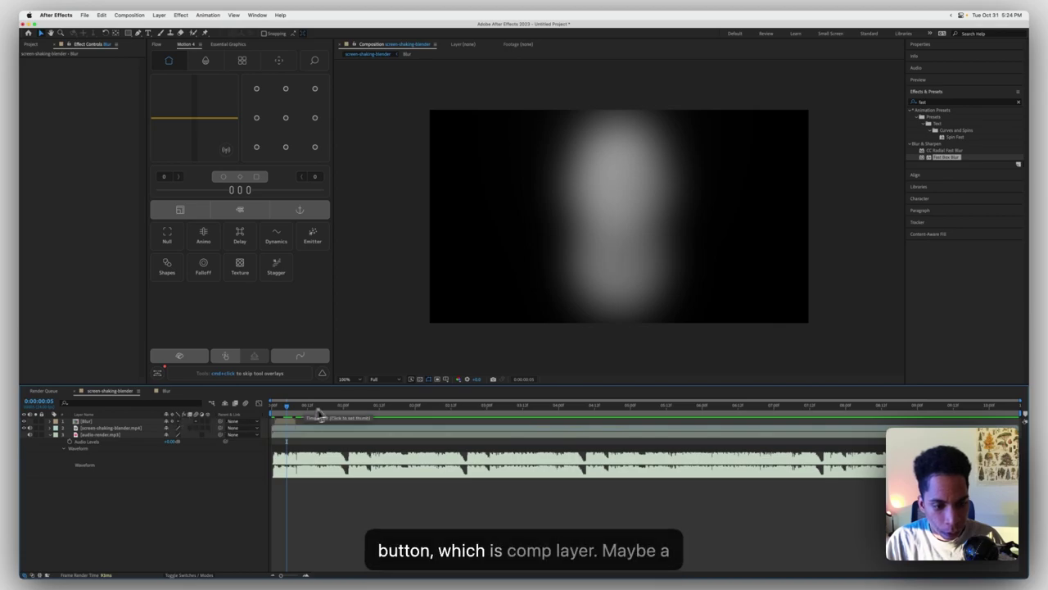
{"action": "left_click_drag", "start_coordinate": [288, 408], "coordinate": [285, 409]}
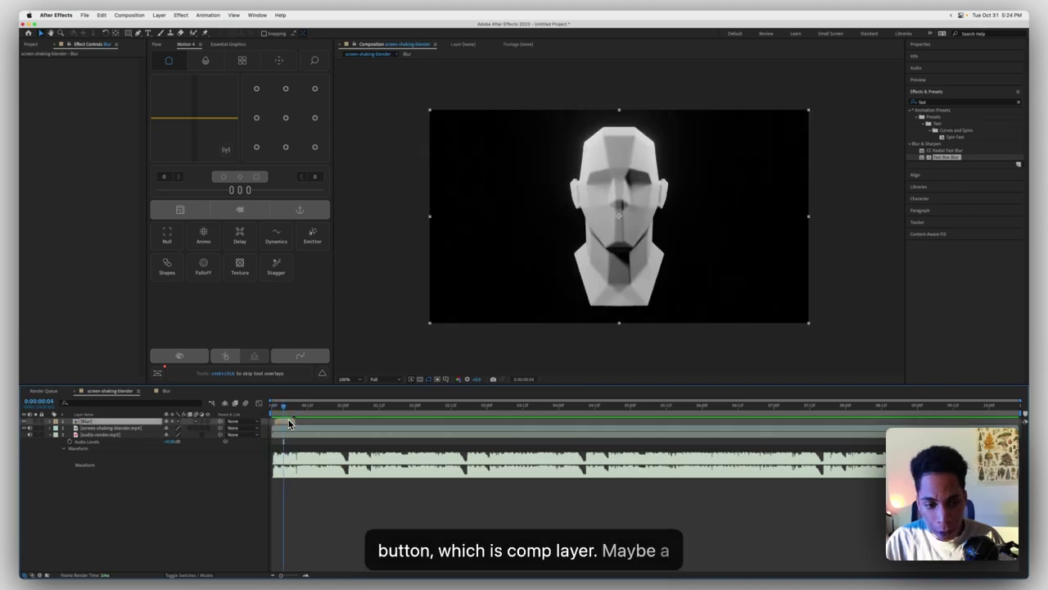
Lower the Fast Box Blur radius in the Blur composition, return to screen-shaking-blender, and scrub through the softened frames.
{"action": "double_click", "coordinate": [285, 421]}
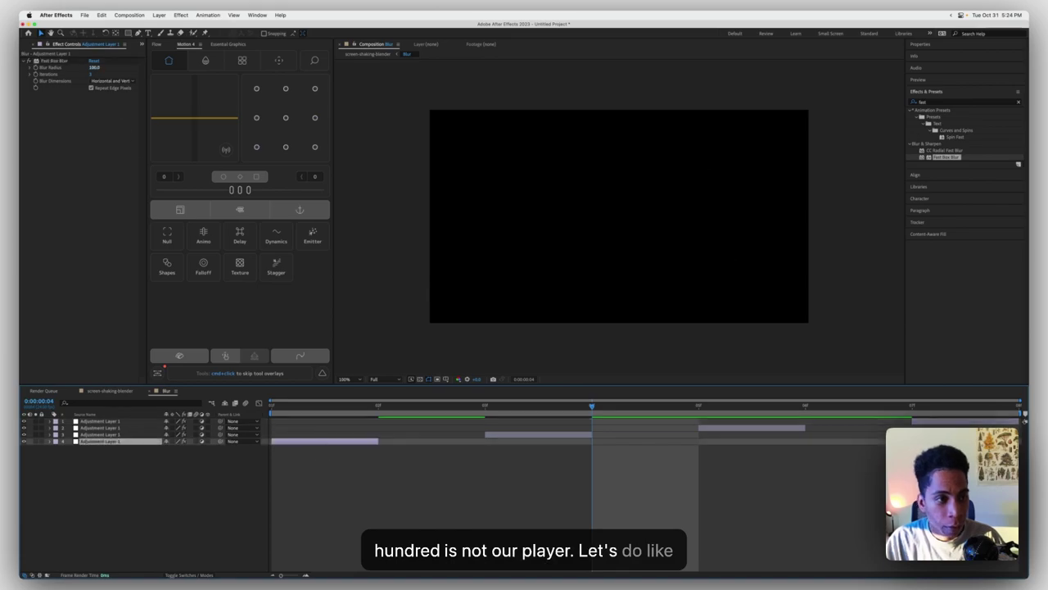
{"action": "left_click", "coordinate": [95, 68]}
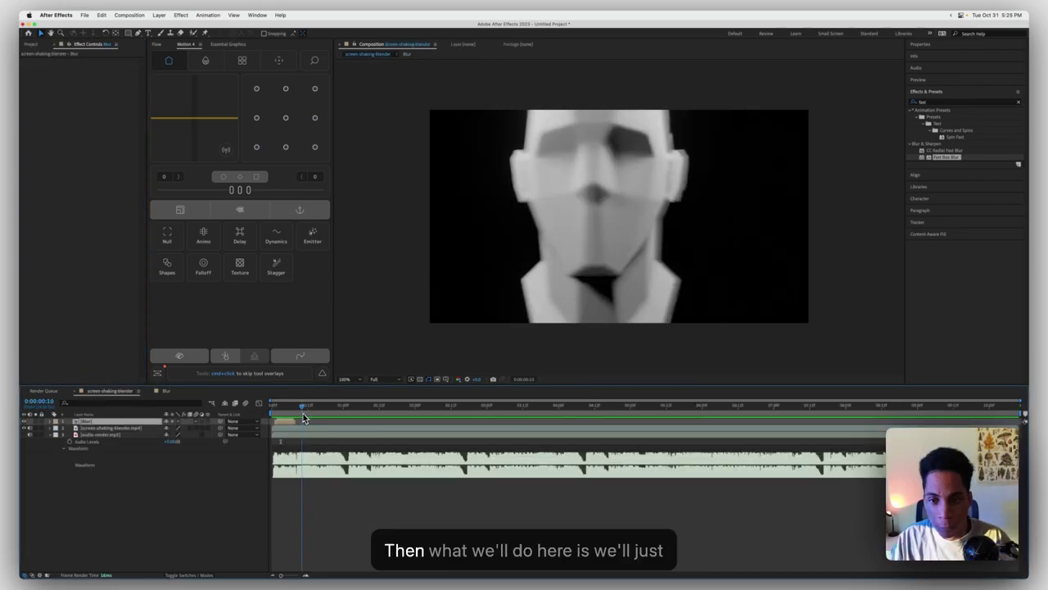
{"action": "left_click_drag", "start_coordinate": [290, 412], "coordinate": [281, 414]}
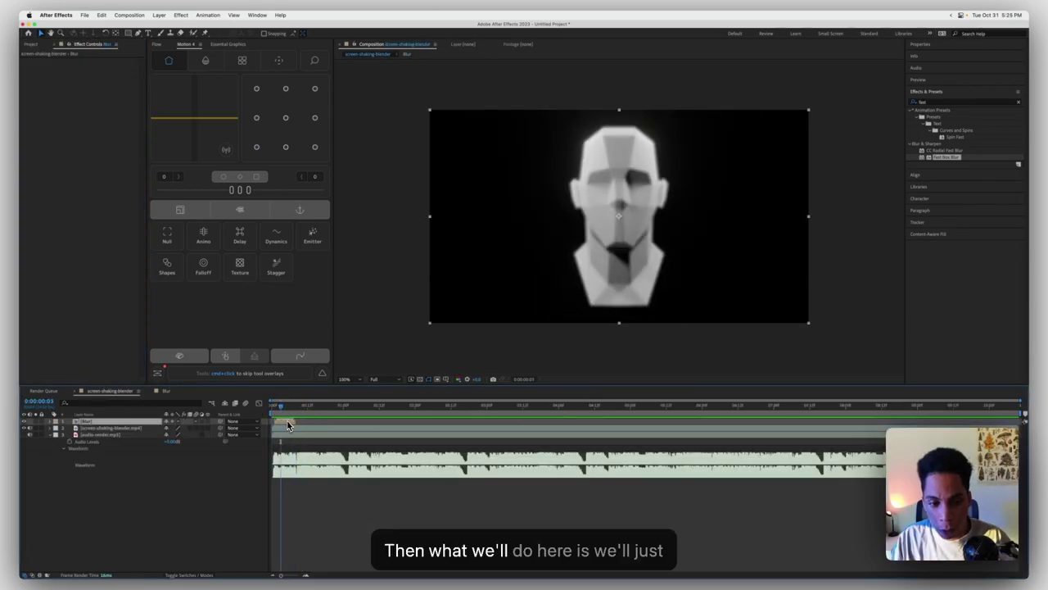
Preview the composition from the start and shift the Blur layer to begin at about frame 6.
{"action": "left_click", "coordinate": [270, 410]}
{"action": "key", "text": "space"}
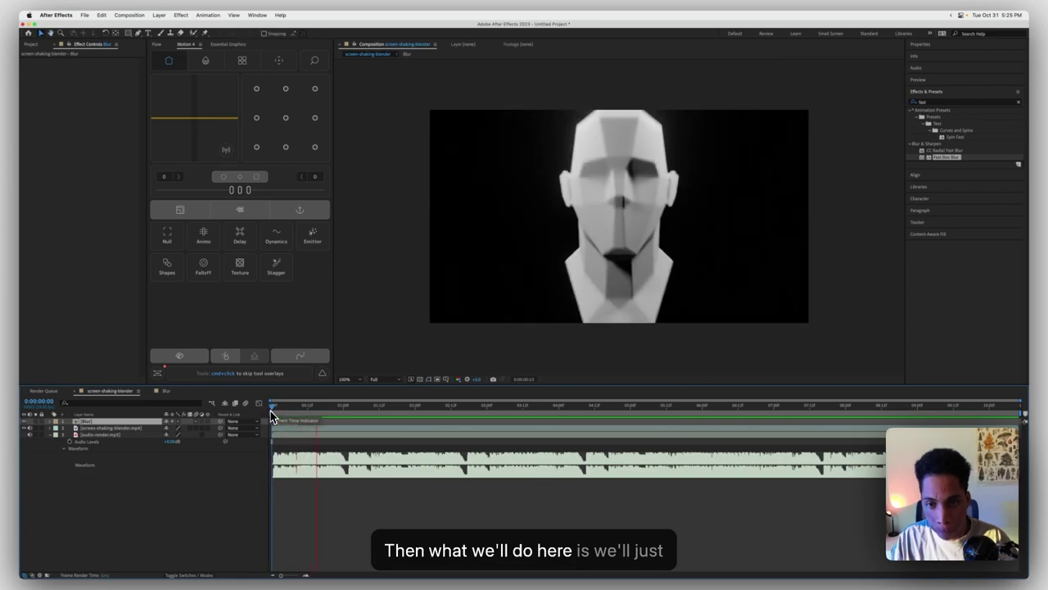
{"action": "left_click", "coordinate": [271, 410]}
{"action": "key", "text": "space"}
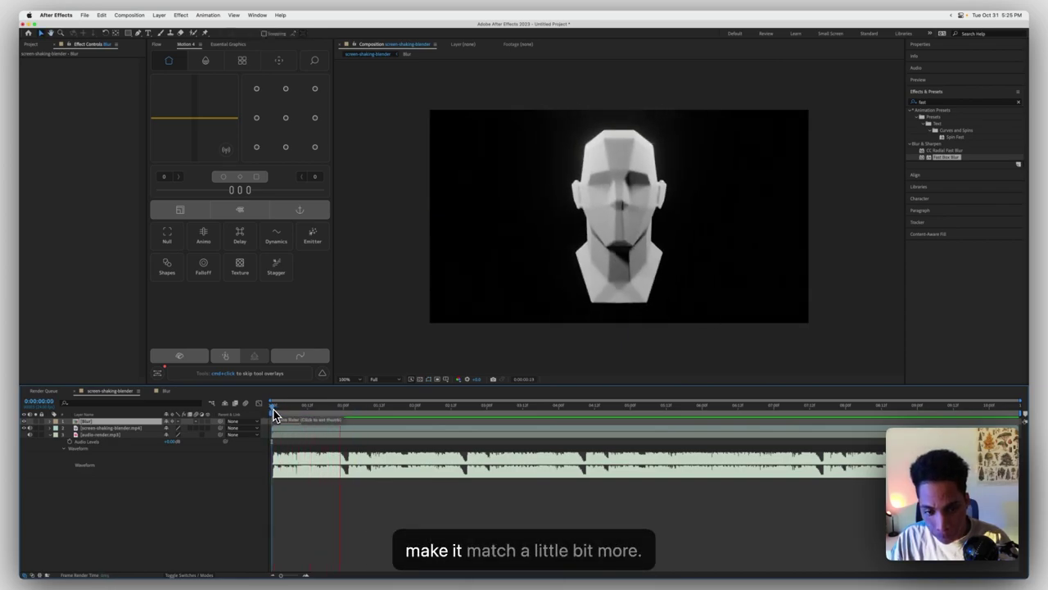
{"action": "key", "text": "space"}
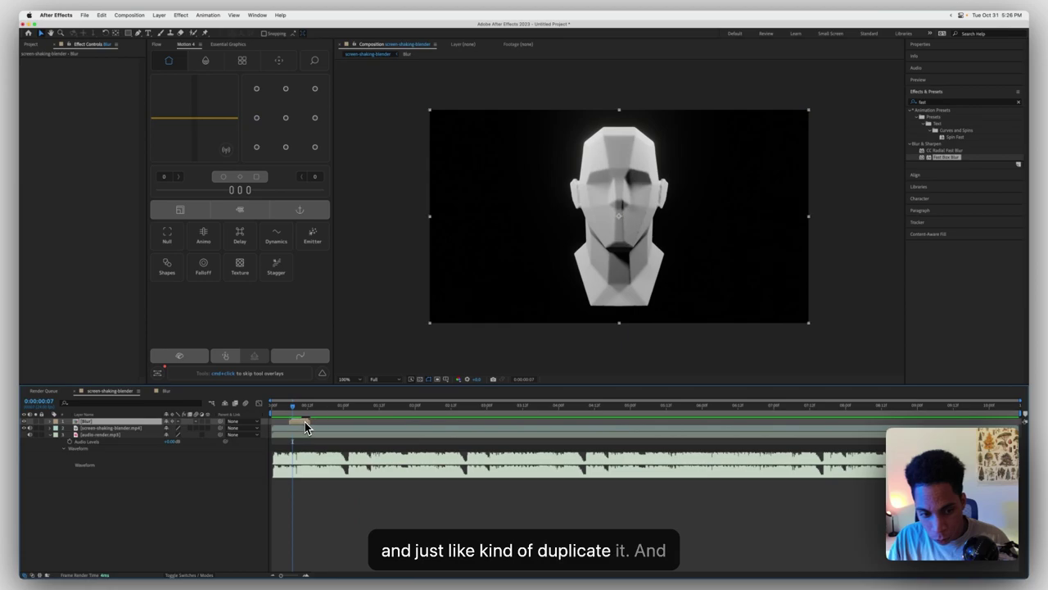
Duplicate the Blur layer, place the copy at about 2 seconds, and play the composition from the start.
{"action": "key", "text": "super+d"}
{"action": "left_click_drag", "start_coordinate": [305, 425], "coordinate": [457, 435]}
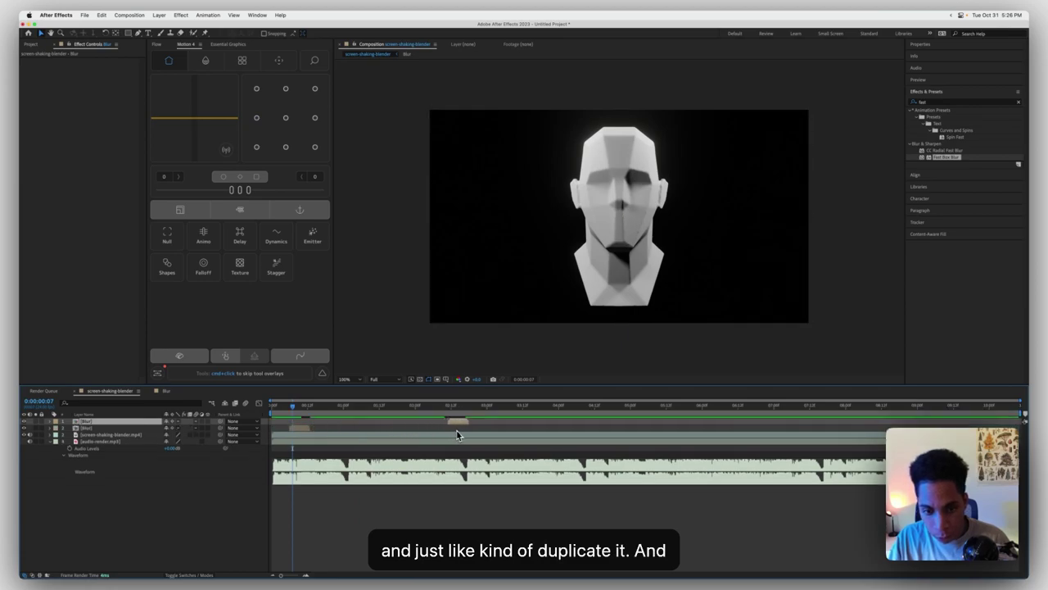
{"action": "left_click_drag", "start_coordinate": [340, 414], "coordinate": [265, 408]}
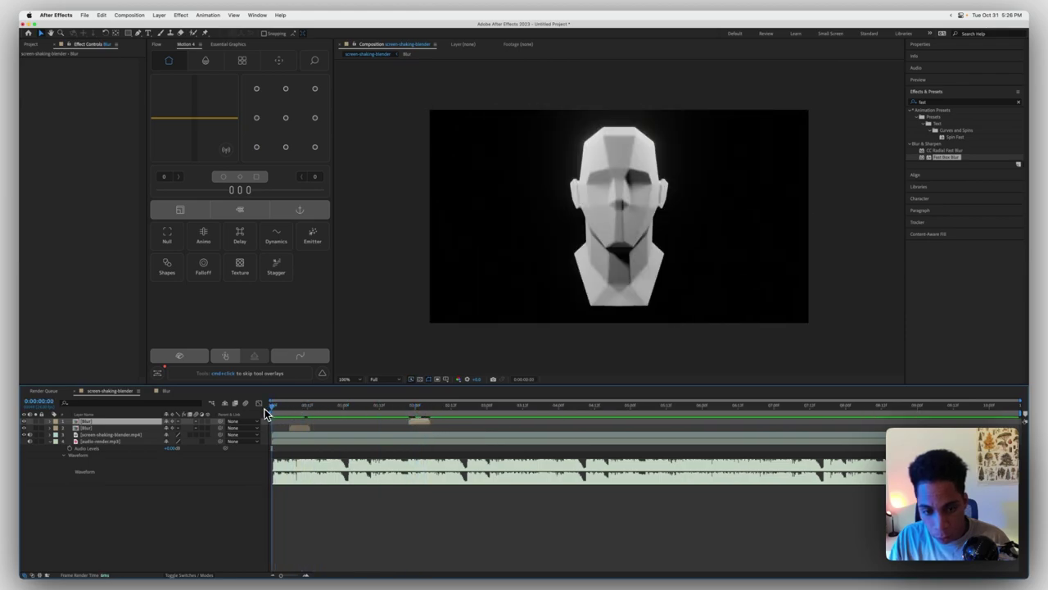
{"action": "key", "text": "space"}
{"action": "key", "text": "space"}
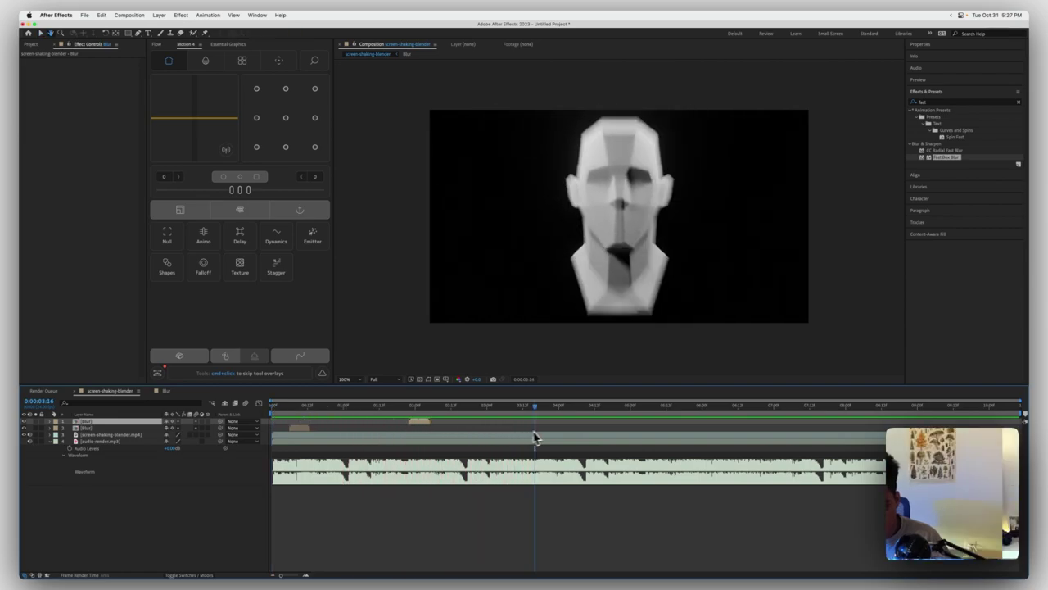
Duplicate the Blur layer again, move the copy to about 3 seconds 13 frames, and play back that part.
{"action": "key", "text": "super+d"}
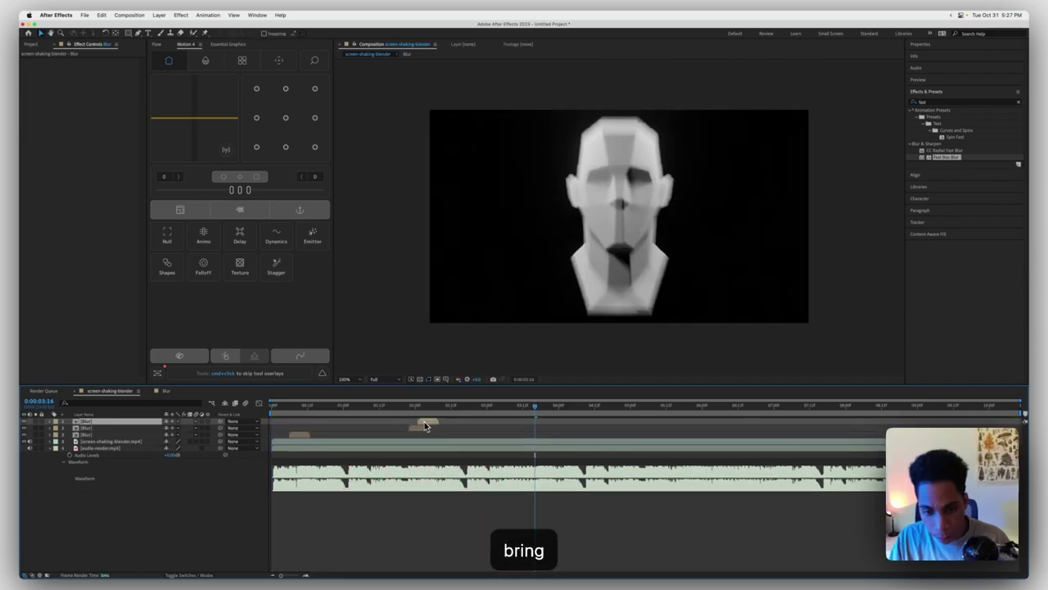
{"action": "left_click_drag", "start_coordinate": [429, 421], "coordinate": [541, 428]}
{"action": "left_click", "coordinate": [512, 408]}
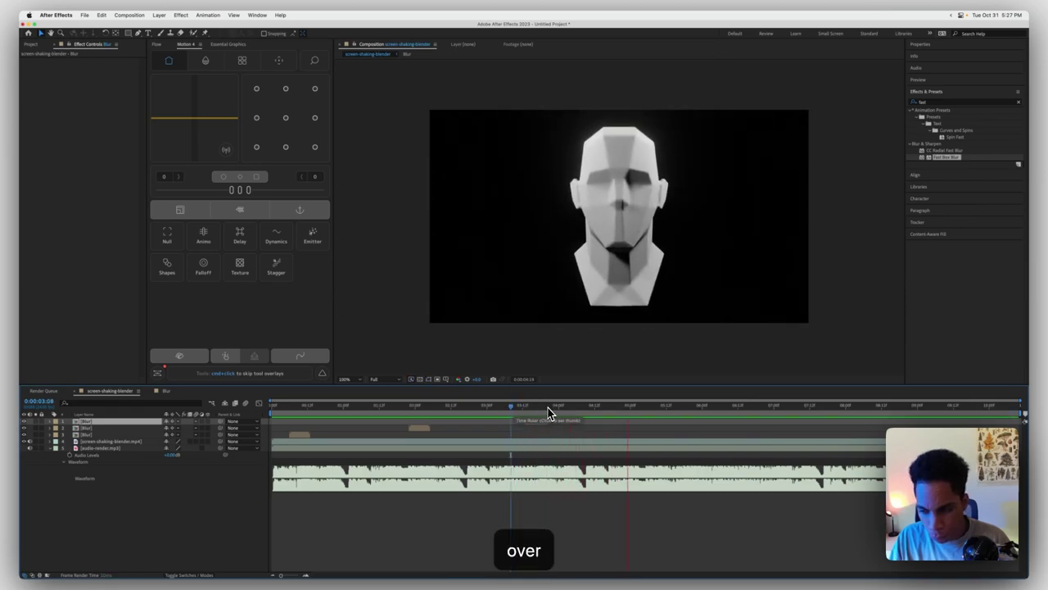
Move the current time to about 5 seconds and end the work area there.
{"action": "mouse_move", "coordinate": [631, 408]}
{"action": "left_mouse_down"}
{"action": "mouse_move", "coordinate": [665, 409]}
{"action": "mouse_move", "coordinate": [466, 408]}
{"action": "mouse_move", "coordinate": [740, 414]}
{"action": "mouse_move", "coordinate": [262, 413]}
{"action": "mouse_move", "coordinate": [534, 424]}
{"action": "mouse_move", "coordinate": [549, 424]}
{"action": "mouse_move", "coordinate": [298, 412]}
{"action": "mouse_move", "coordinate": [643, 411]}
{"action": "mouse_move", "coordinate": [635, 414]}
{"action": "left_mouse_up"}
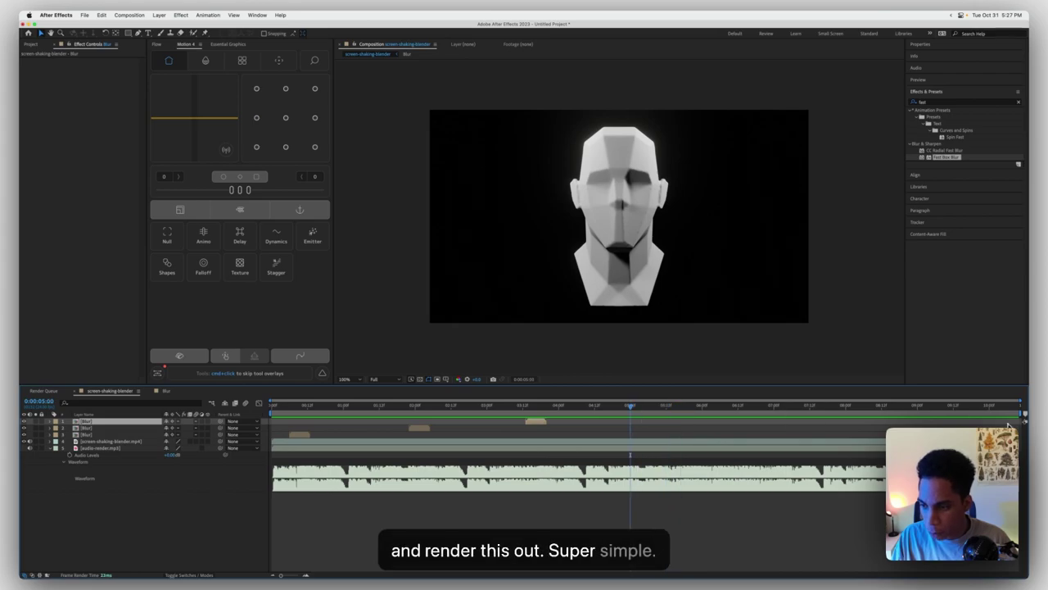
{"action": "left_click", "coordinate": [628, 409]}
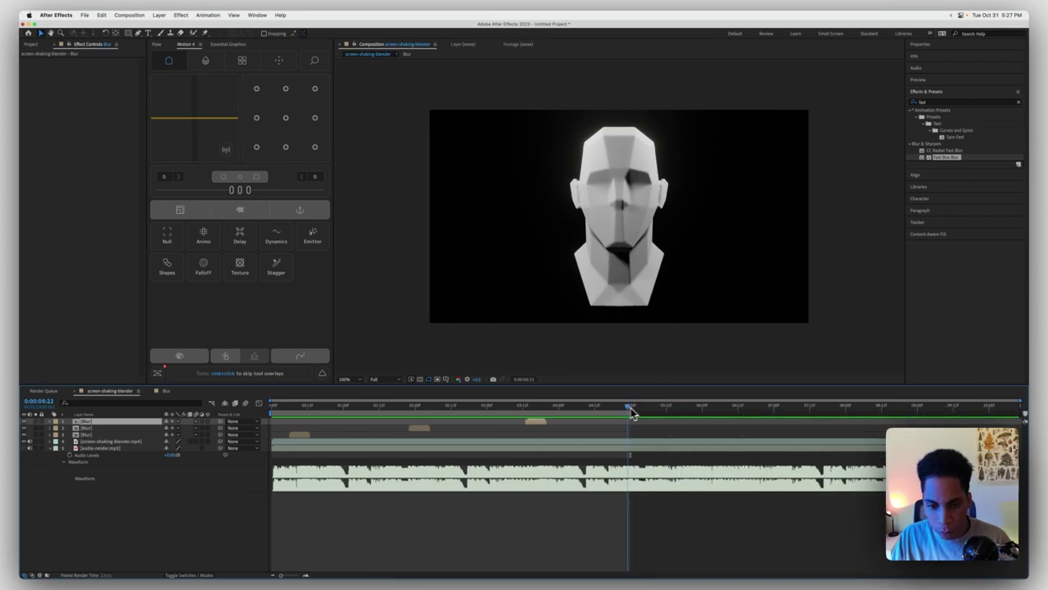